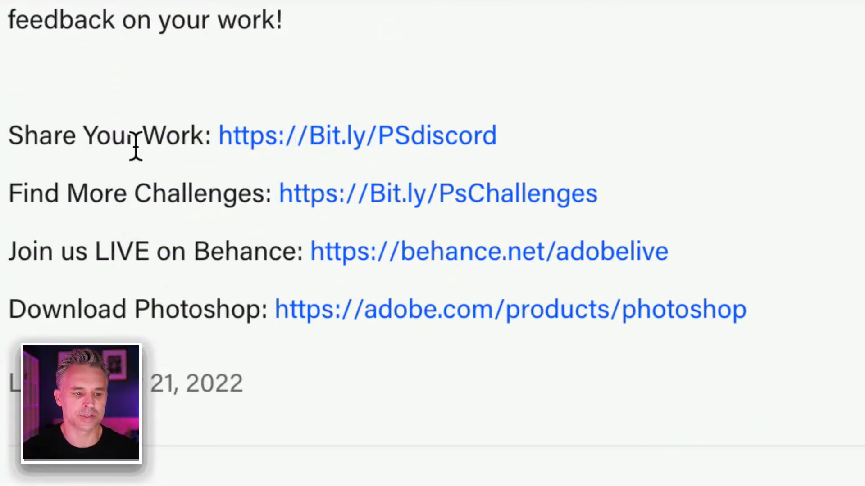
# - Look over the challenge description and its links on the Behance page, and switch to Photoshop
pyautogui.scroll(2, 24, 31)
pyautogui.scroll(5, 63, 236)
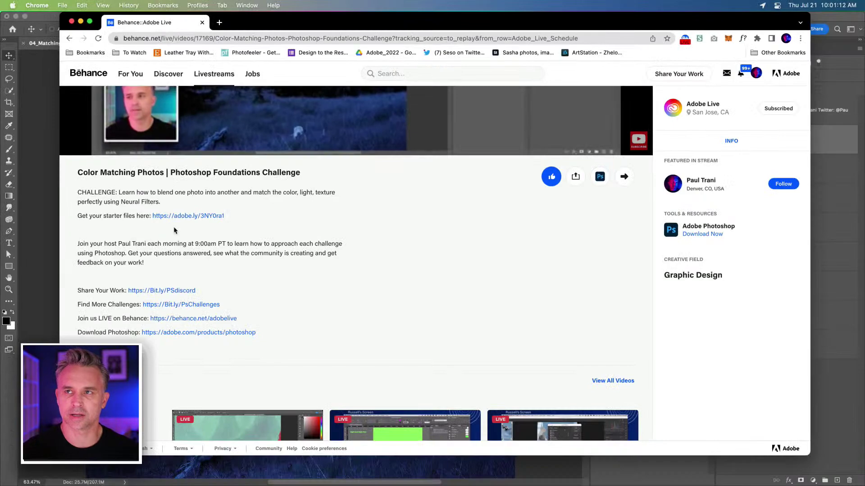
pyautogui.click(79, 22)
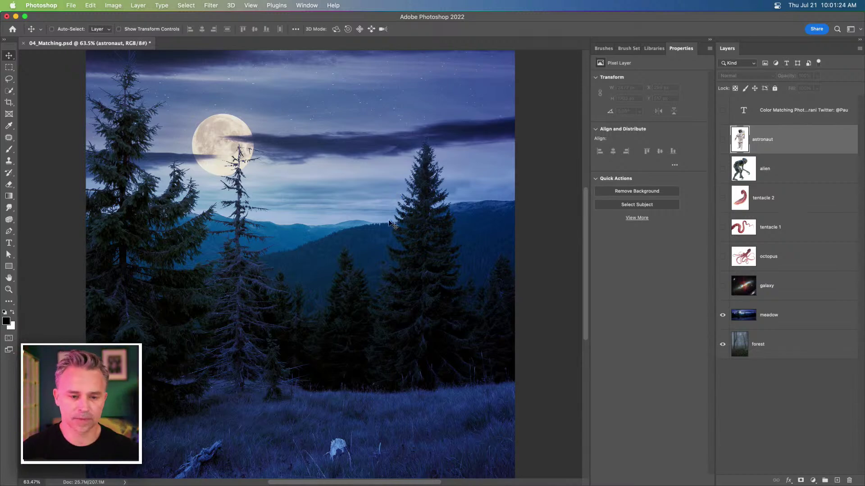
# - Hide the meadow layer to expose the forest photo beneath it
pyautogui.click(723, 293)
pyautogui.click(723, 293)
pyautogui.click(722, 315)
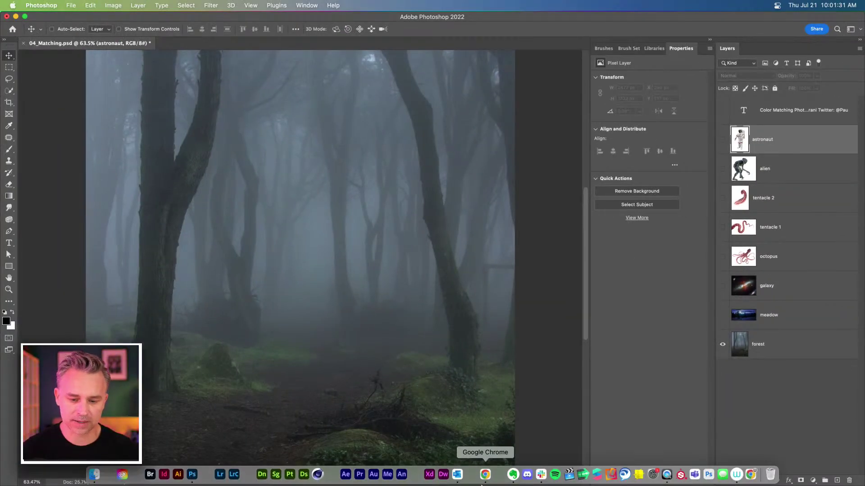
# - Switch to Chrome and open the Adobe Stock website, stock.adobe.com
pyautogui.click(483, 471)
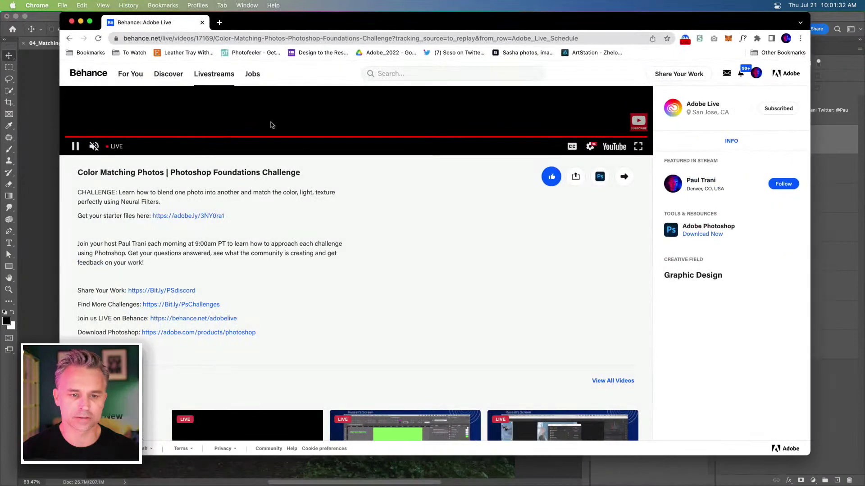
pyautogui.click(237, 37)
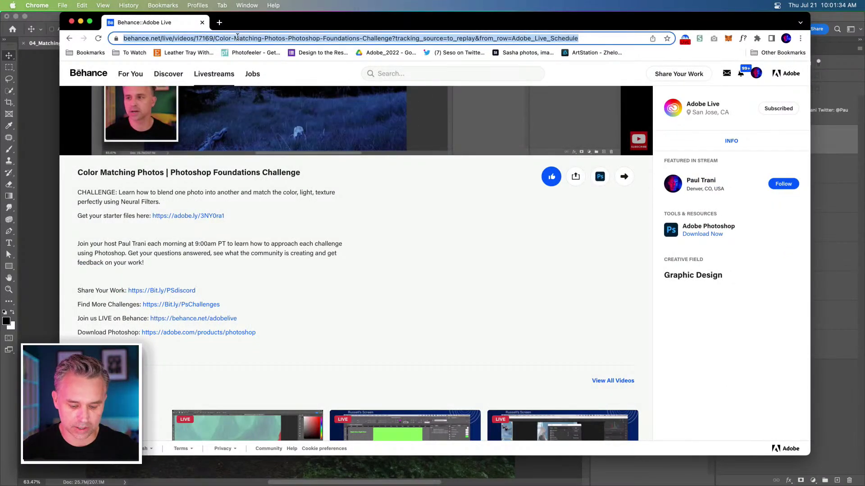
pyautogui.write('stock')
pyautogui.press('Return')
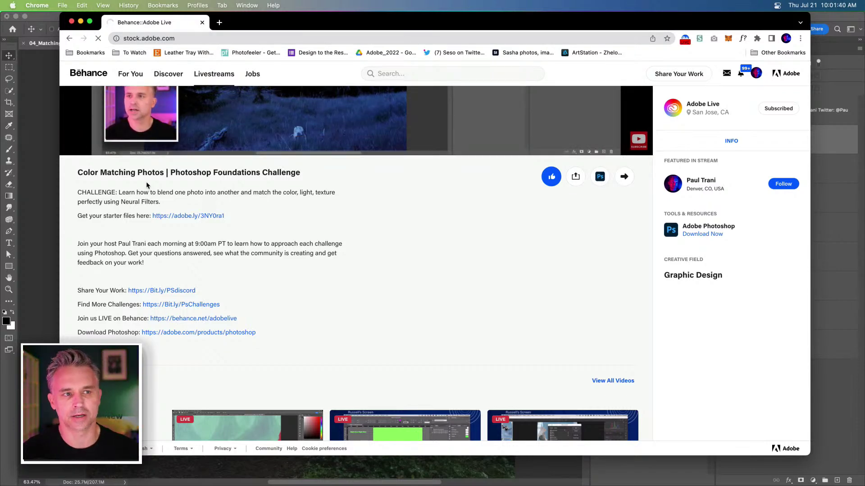
pyautogui.scroll(-3, 146, 185)
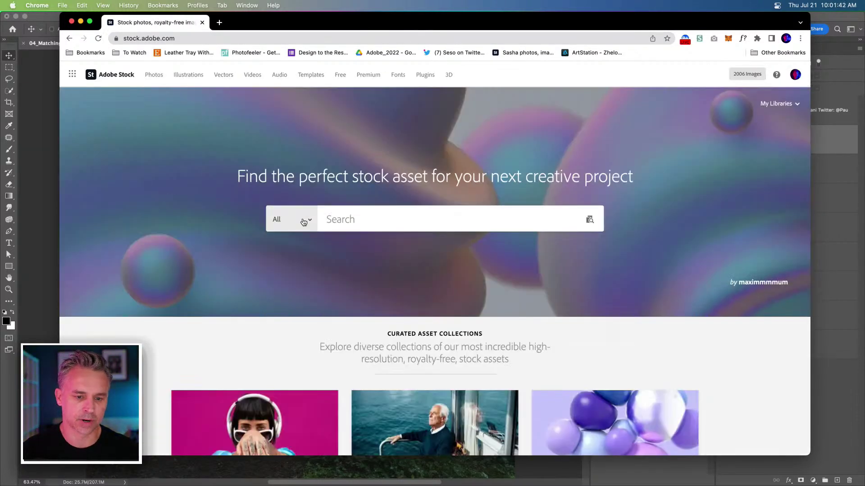
# - Limit the Adobe Stock search to Free assets and search for "earth"
pyautogui.click(287, 219)
pyautogui.click(286, 289)
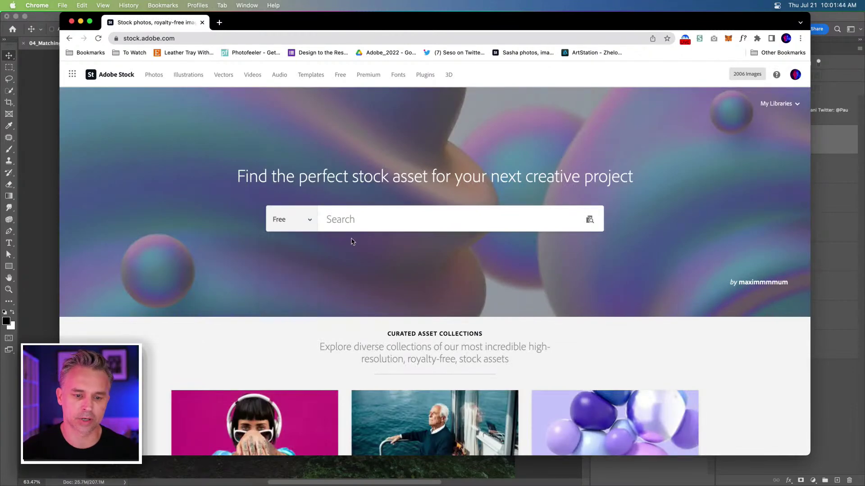
pyautogui.click(366, 221)
pyautogui.write('earth')
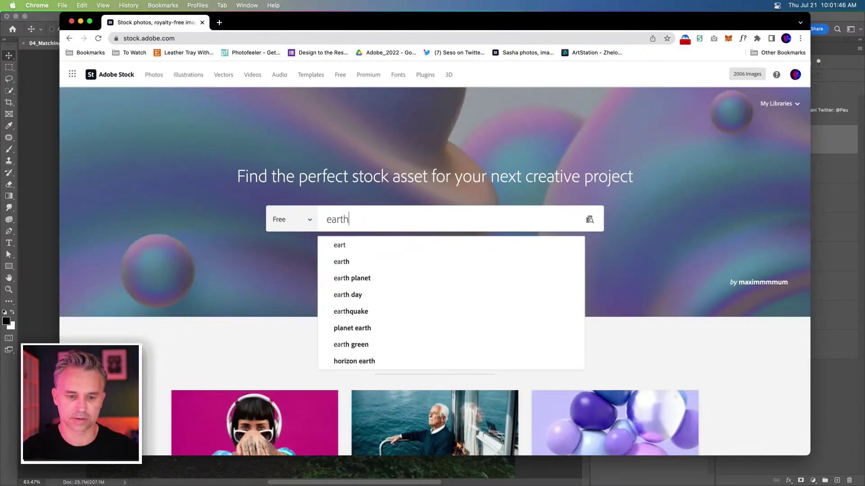
pyautogui.press('Return')
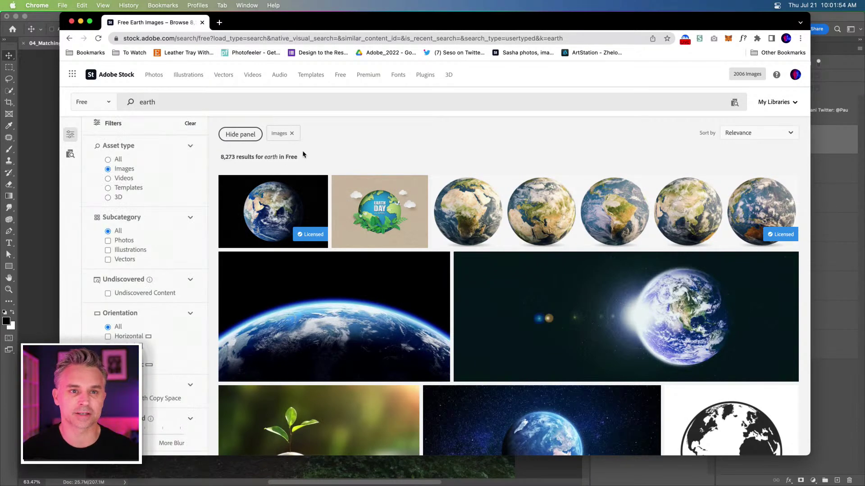
# - Re-download the free image of the Earth on a black background from the first row of results
pyautogui.moveTo(284, 191)
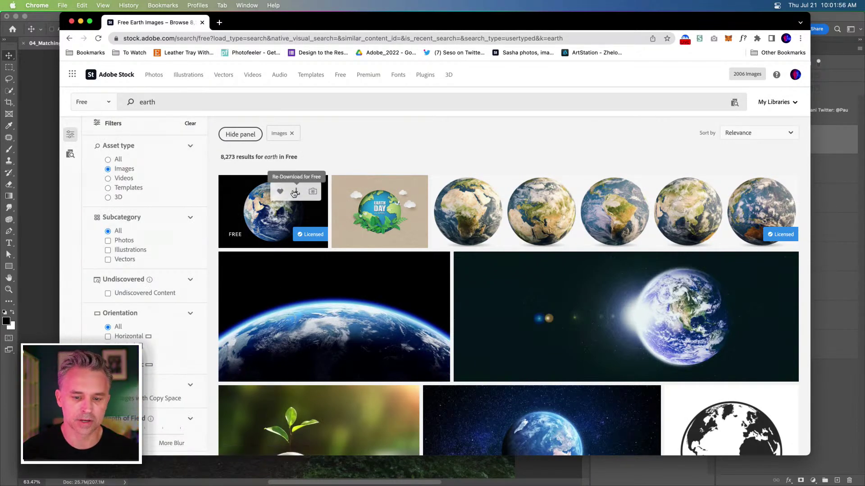
pyautogui.click(294, 192)
pyautogui.moveTo(768, 193)
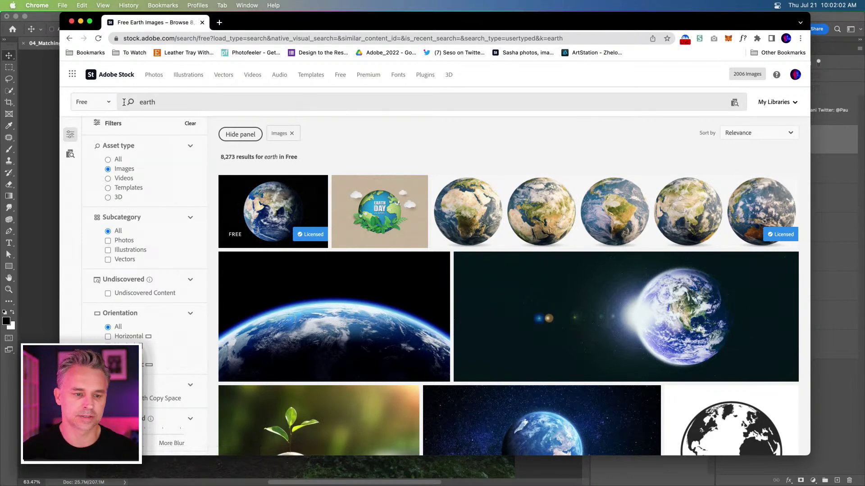
# - Search the free Adobe Stock assets for "alien" and browse down to the crouching alien image
pyautogui.moveTo(169, 100); pyautogui.dragTo(105, 98)
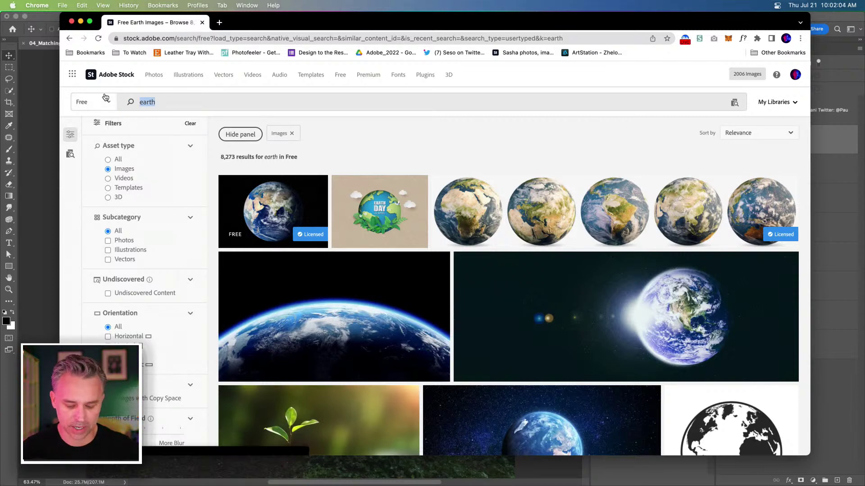
pyautogui.write('alien')
pyautogui.press('Return')
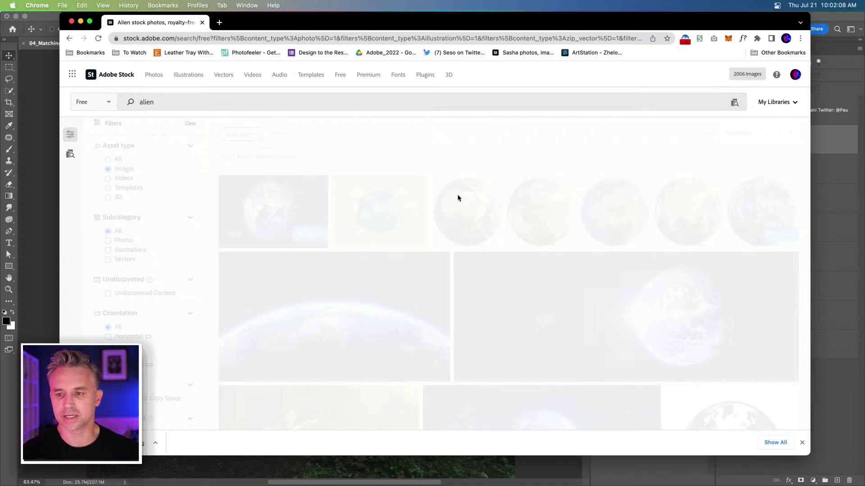
pyautogui.scroll(-3, 487, 203)
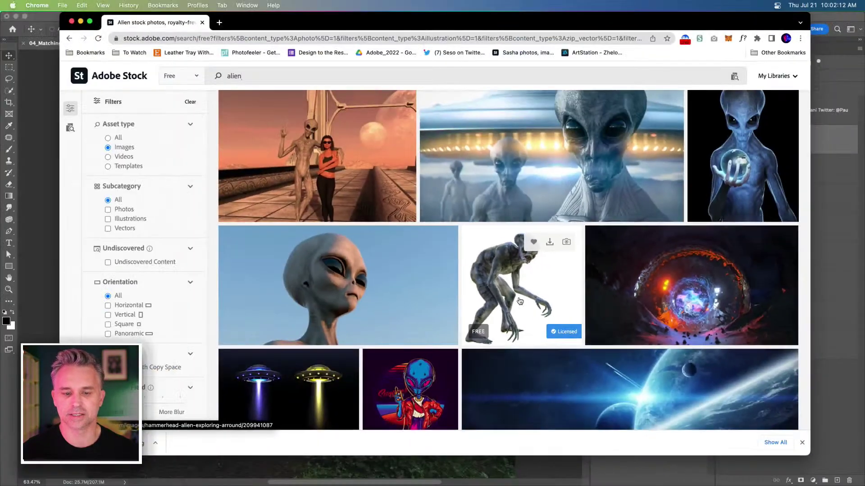
# - Switch to Photoshop and preview the meadow, galaxy, octopus, both tentacle, alien and astronaut layers one by one, hiding them all again
pyautogui.click(80, 22)
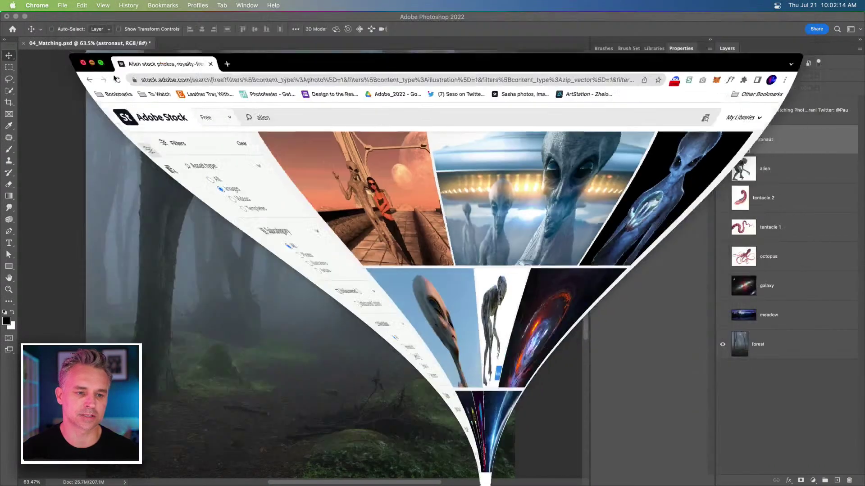
pyautogui.click(725, 318)
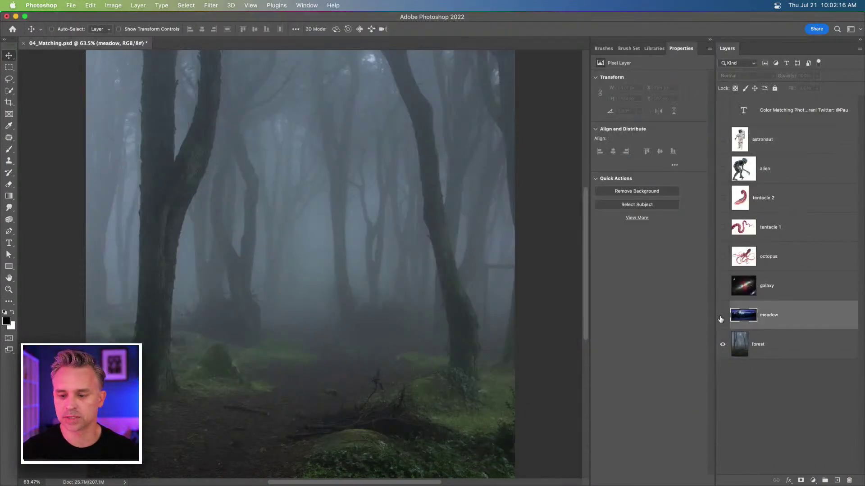
pyautogui.click(722, 316)
pyautogui.click(722, 286)
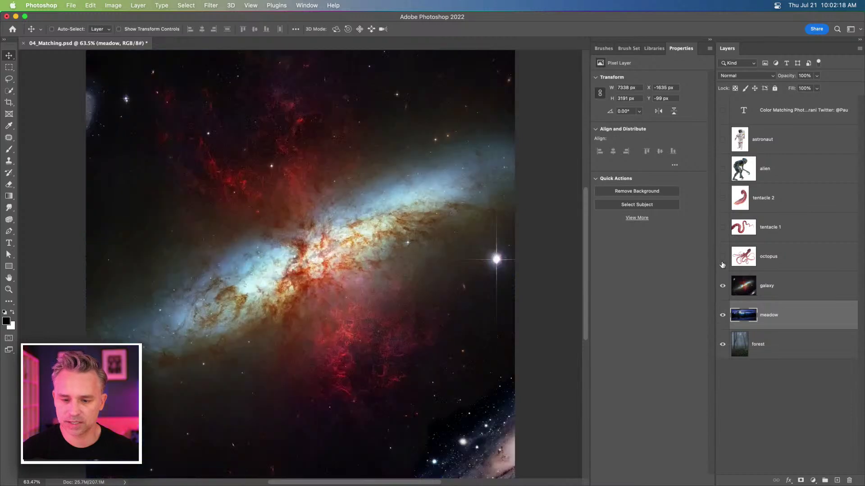
pyautogui.click(722, 258)
pyautogui.click(722, 227)
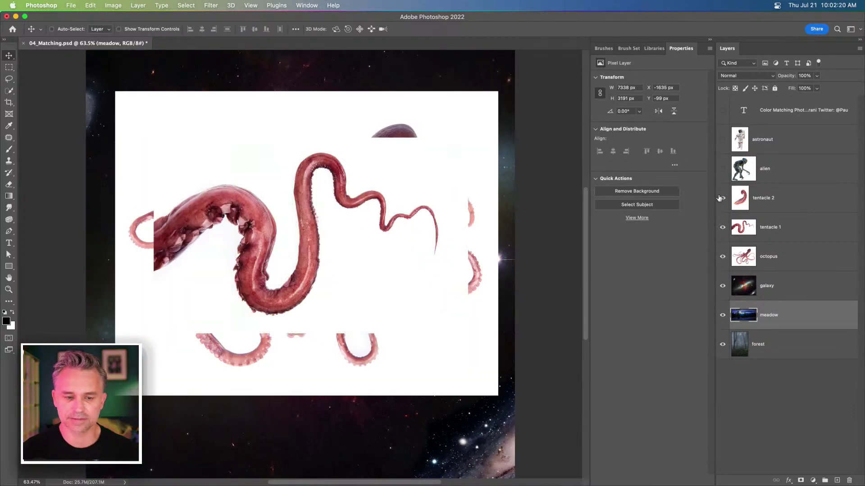
pyautogui.click(723, 198)
pyautogui.click(723, 169)
pyautogui.click(722, 139)
pyautogui.moveTo(723, 139); pyautogui.dragTo(723, 320)
# - Try moving the forest photo to show its parts outside the canvas, undoing each move
pyautogui.click(767, 346)
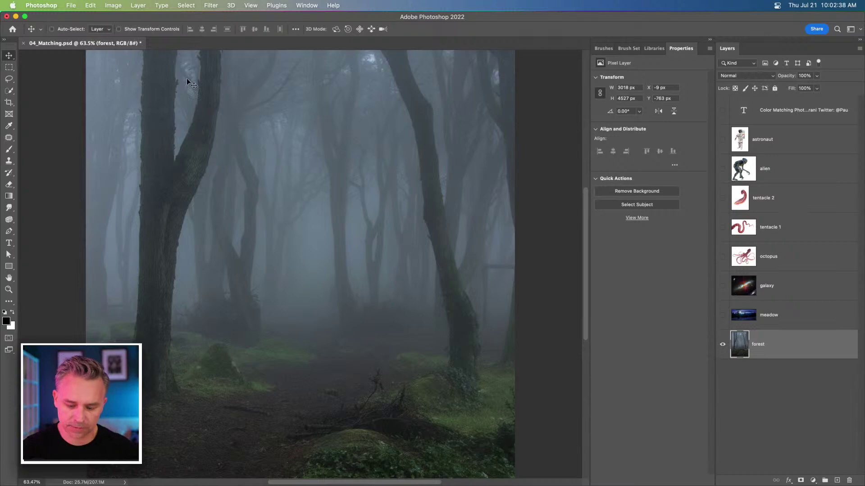
pyautogui.press('super+minus')
pyautogui.moveTo(258, 250); pyautogui.dragTo(175, 270)
pyautogui.press('super+z')
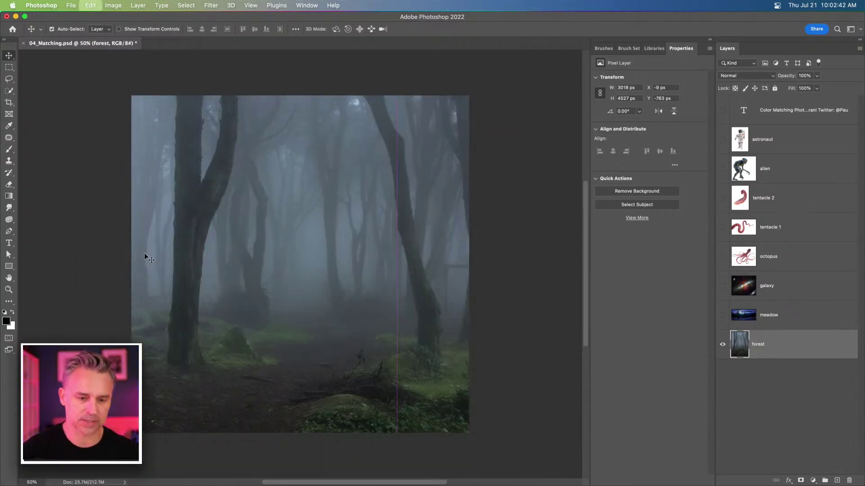
pyautogui.moveTo(276, 245); pyautogui.dragTo(210, 344)
pyautogui.press('super+z')
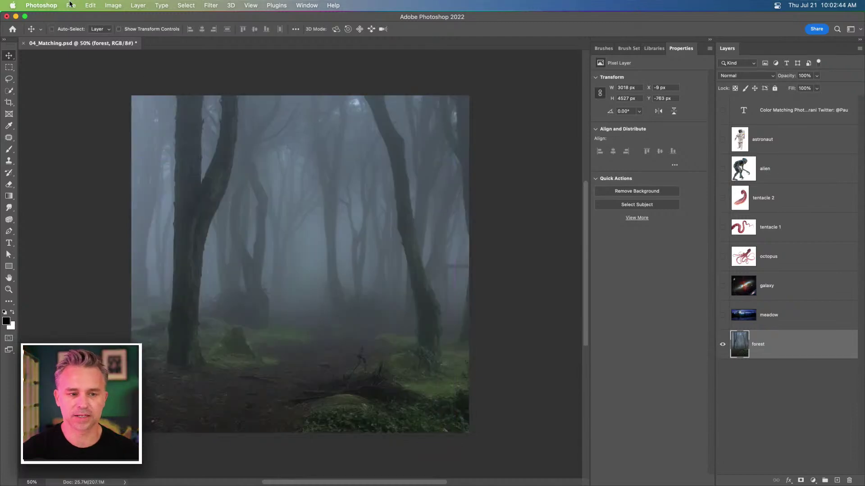
# - Enlarge the canvas with Reveal All to take in the full extent of every layer
pyautogui.click(109, 5)
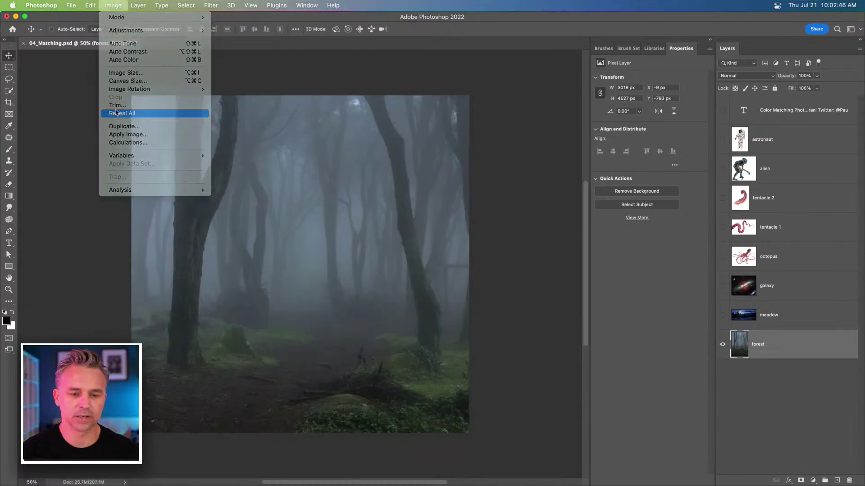
pyautogui.click(116, 113)
pyautogui.press('super+minus')
pyautogui.press('super+minus')
pyautogui.press('super+minus')
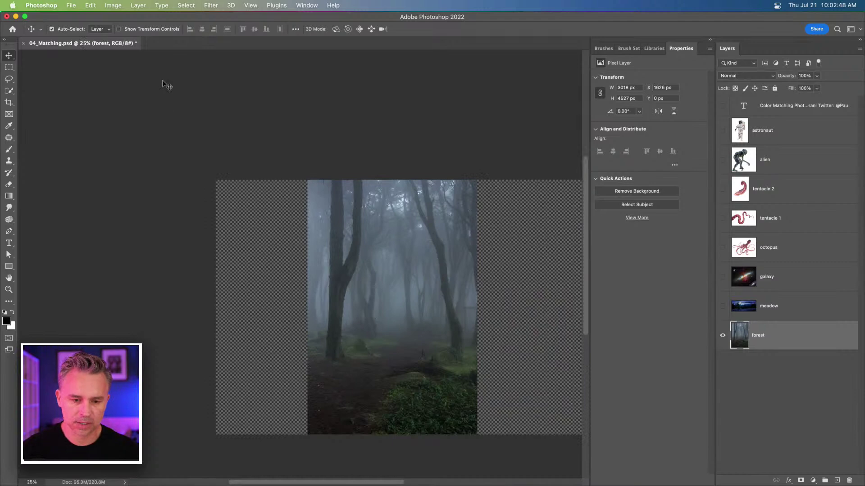
# - Show and select the meadow layer and examine the trees, moon and grass of its night scene at 50% zoom
pyautogui.click(722, 306)
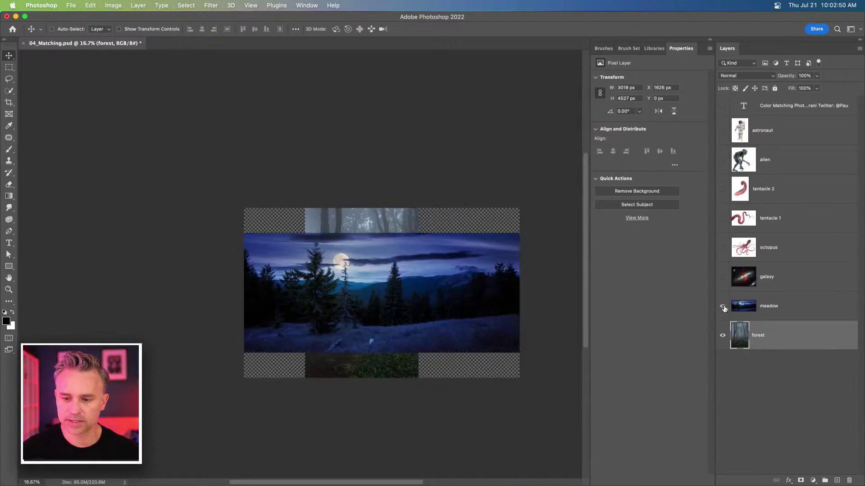
pyautogui.click(770, 306)
pyautogui.press('super+plus')
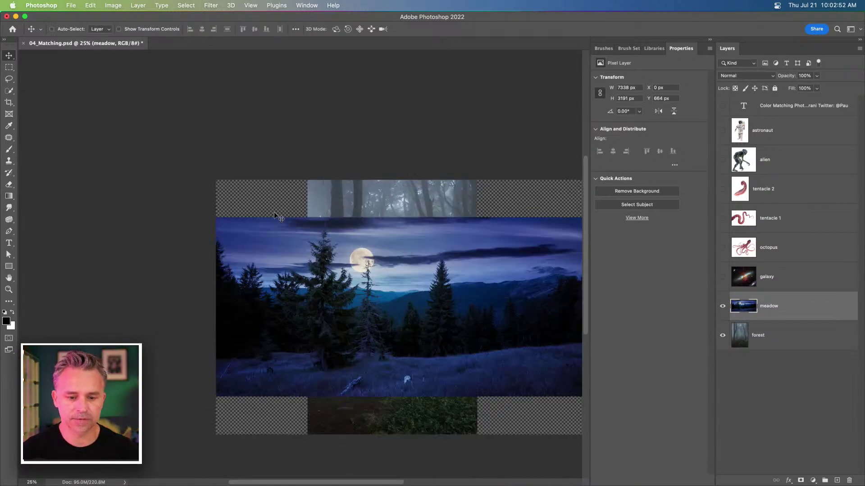
pyautogui.press('super+plus')
pyautogui.press('super+plus')
pyautogui.scroll(-6, 158, 108)
pyautogui.hscroll(4, 153, 99)
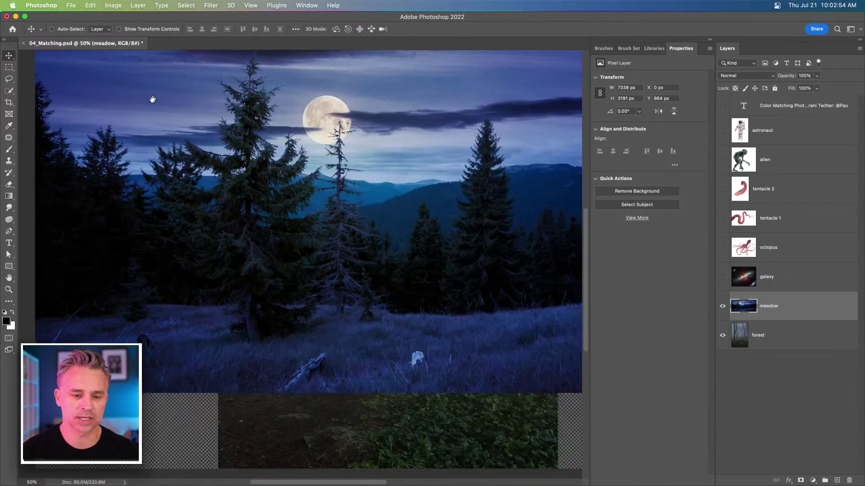
pyautogui.moveTo(363, 294); pyautogui.dragTo(176, 291)
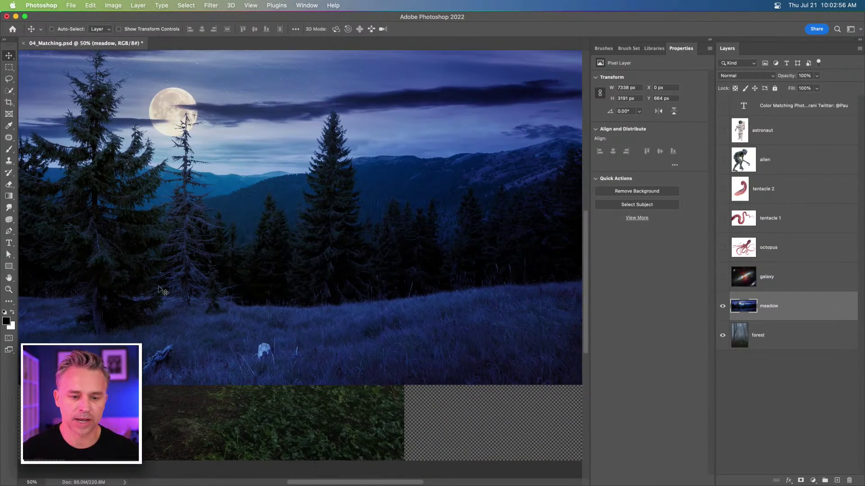
pyautogui.moveTo(333, 210); pyautogui.dragTo(298, 185)
pyautogui.hscroll(-3, 299, 186)
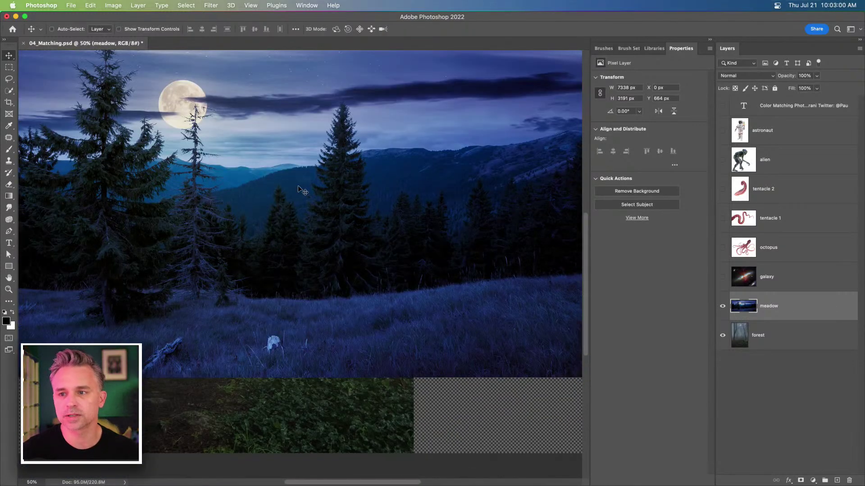
pyautogui.hscroll(-3, 276, 228)
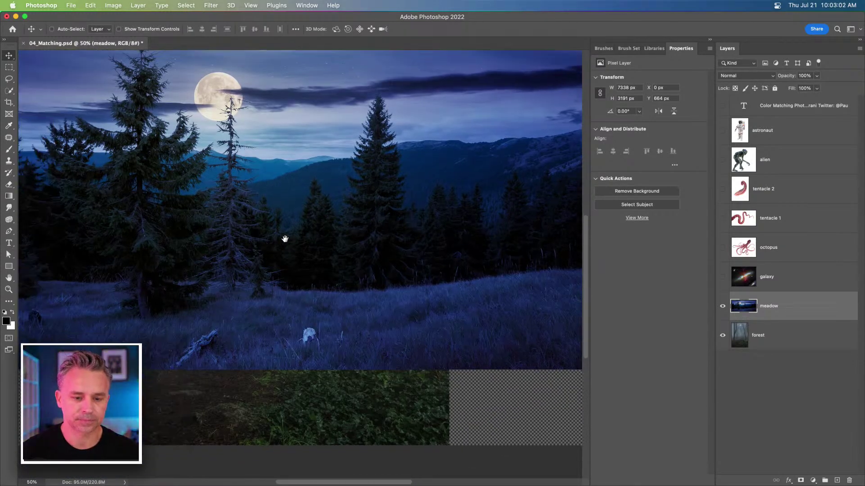
pyautogui.hscroll(-3, 299, 247)
pyautogui.scroll(3, 320, 250)
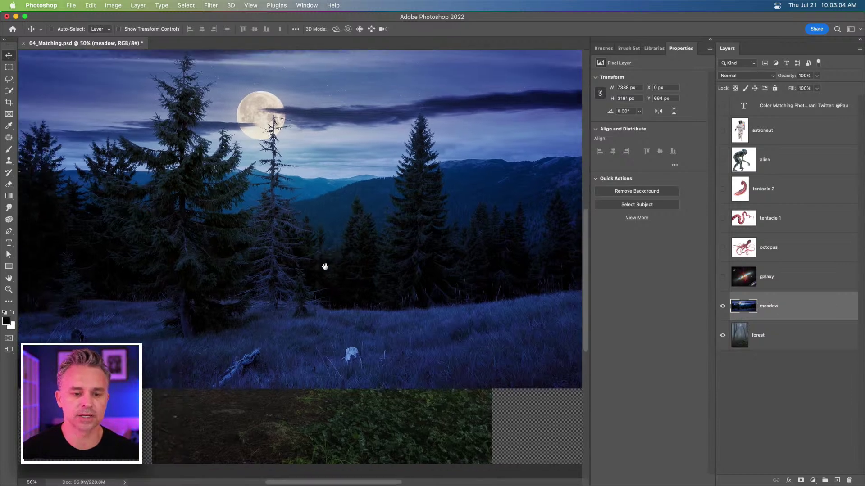
pyautogui.moveTo(325, 267); pyautogui.dragTo(323, 265)
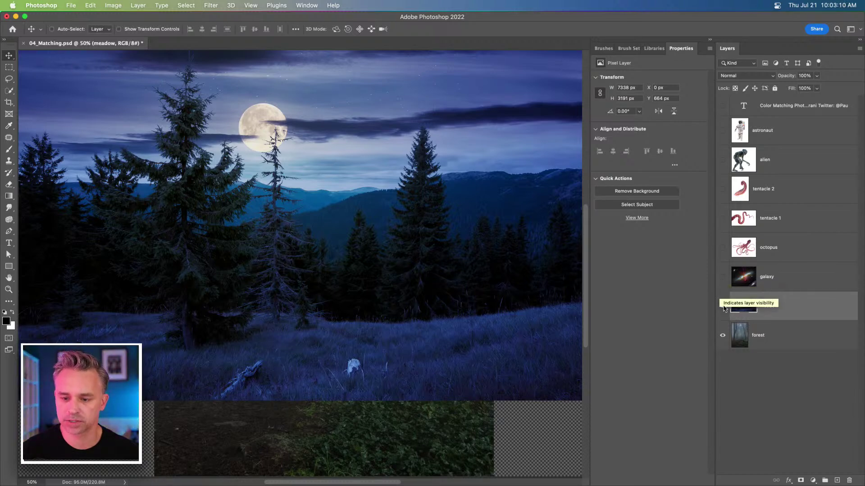
# - Hide the meadow layer, and show and select the alien layer over the forest background
pyautogui.click(762, 340)
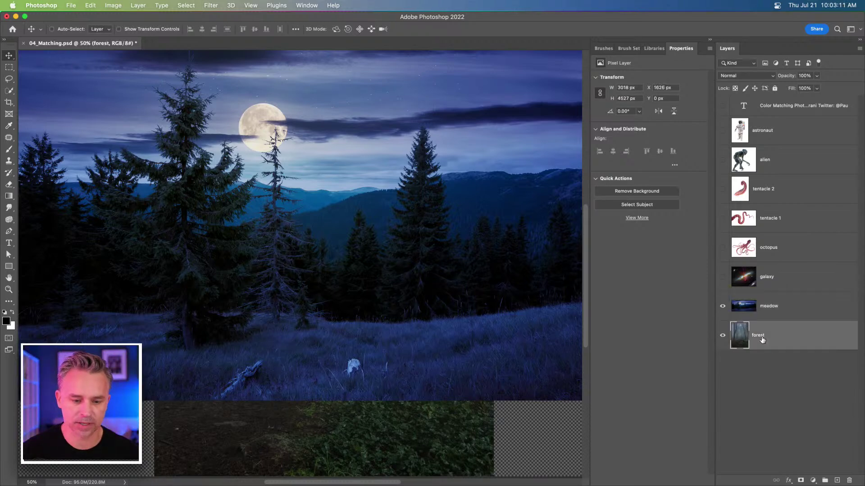
pyautogui.click(722, 306)
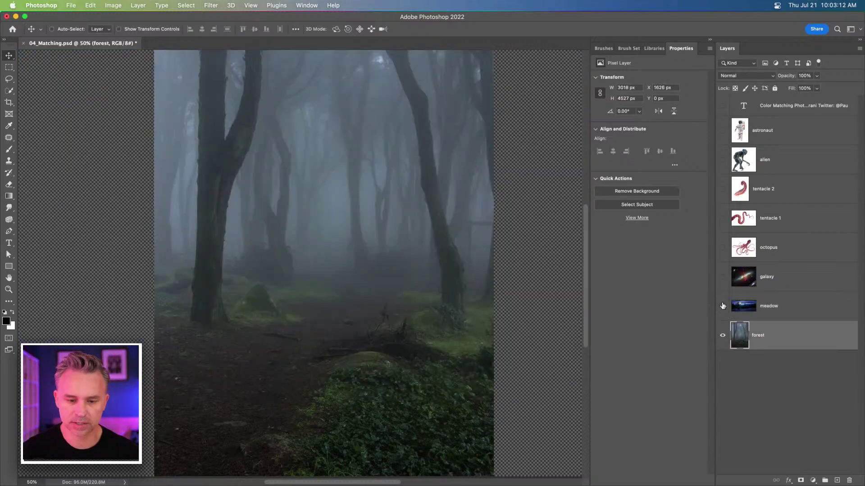
pyautogui.click(722, 161)
pyautogui.click(774, 163)
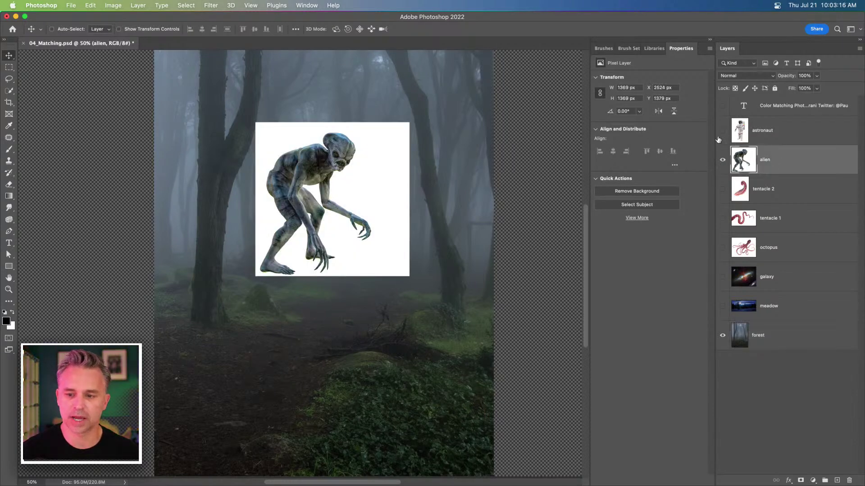
# - Hide the alien layer and trim the canvas to the forest photo based on transparent pixels on all four sides
pyautogui.click(722, 161)
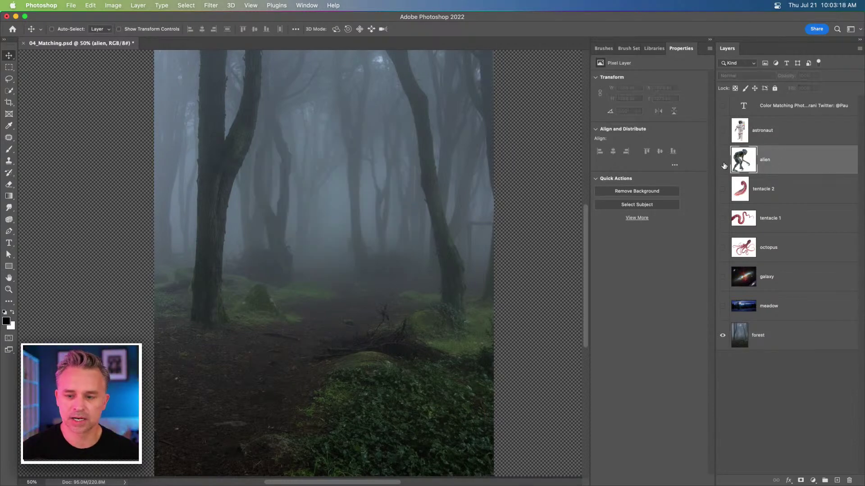
pyautogui.click(114, 5)
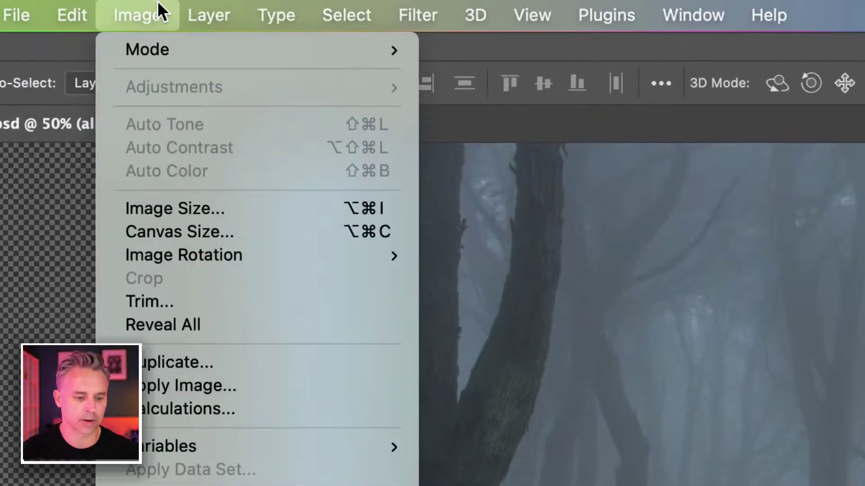
pyautogui.click(170, 305)
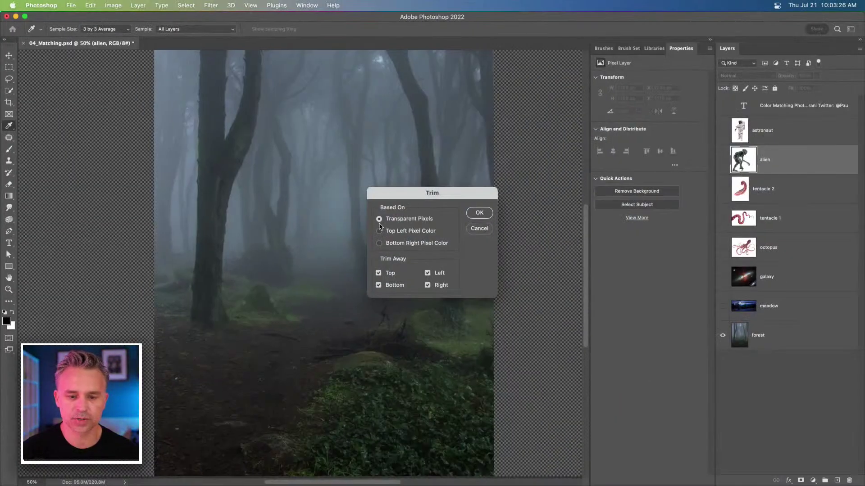
pyautogui.click(478, 212)
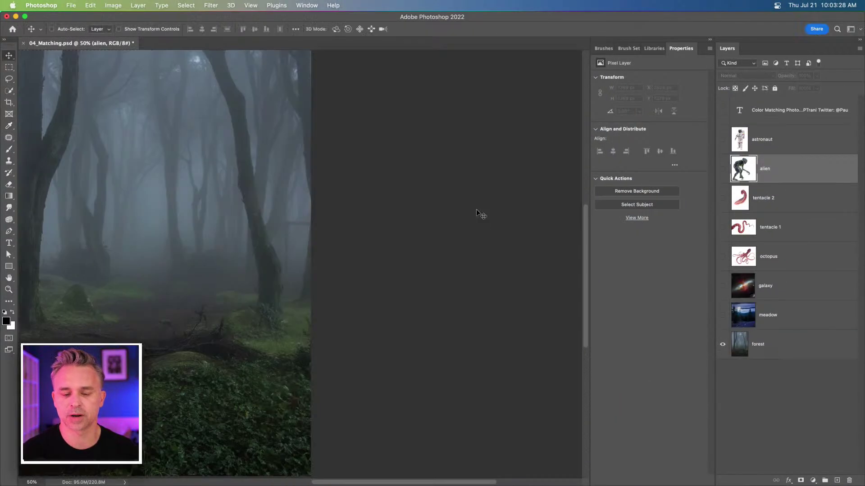
pyautogui.moveTo(129, 160); pyautogui.dragTo(315, 161)
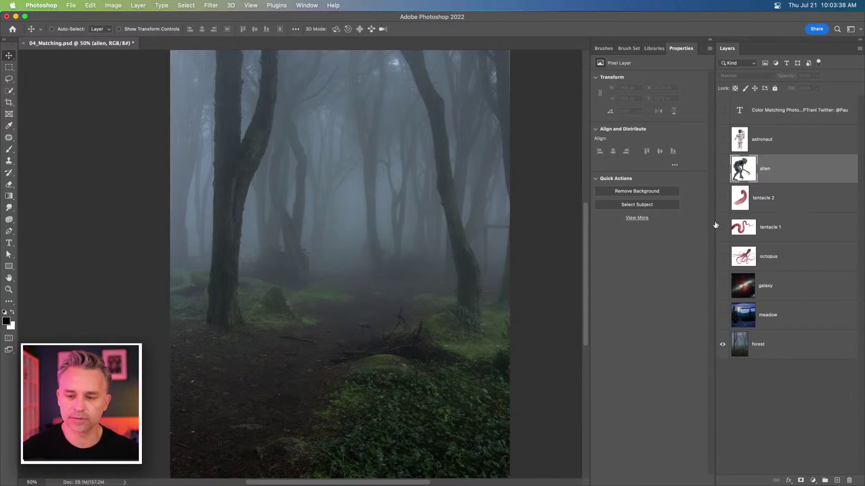
# - Preview the meadow, octopus, tentacle, alien and astronaut layers over the forest, select the octopus layer, and hide them all again
pyautogui.click(722, 316)
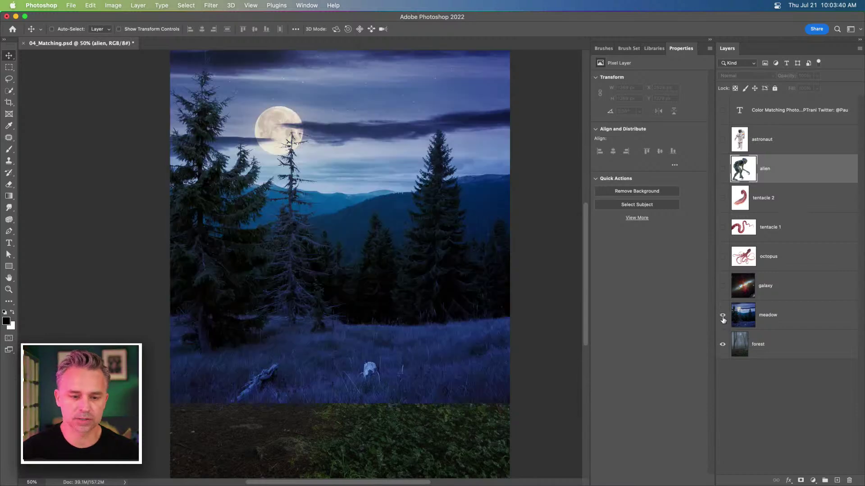
pyautogui.click(722, 316)
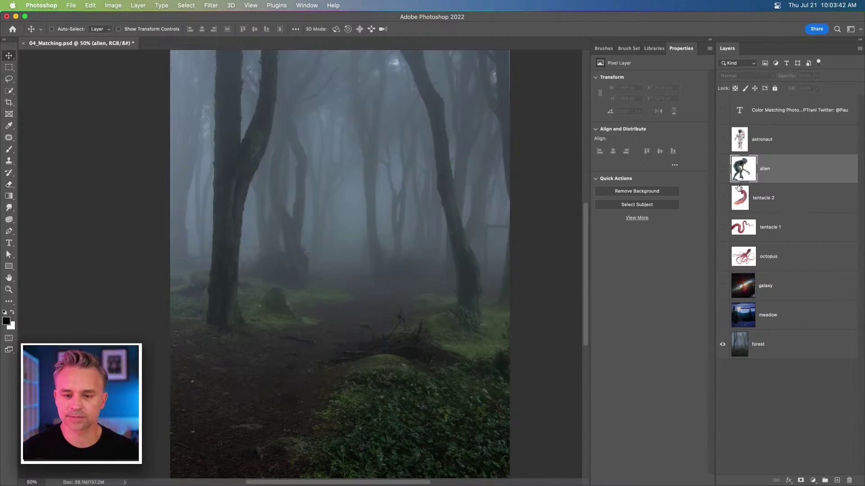
pyautogui.click(721, 258)
pyautogui.click(758, 260)
pyautogui.click(722, 228)
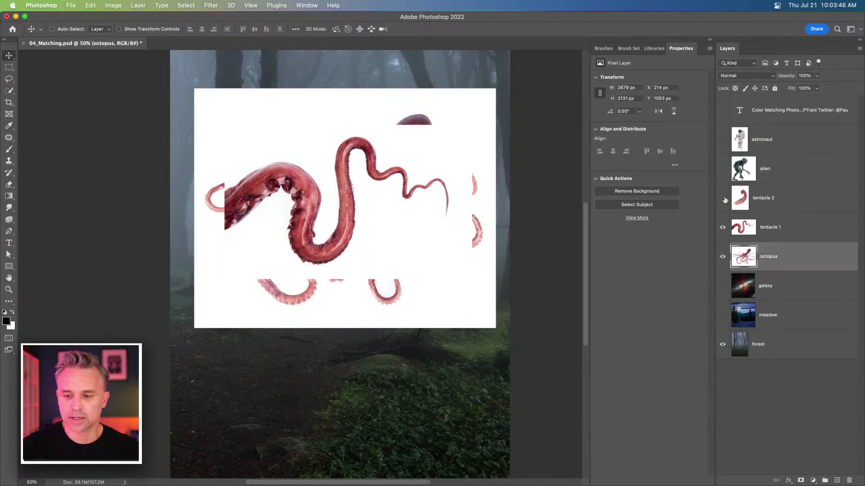
pyautogui.click(722, 198)
pyautogui.click(723, 169)
pyautogui.click(723, 139)
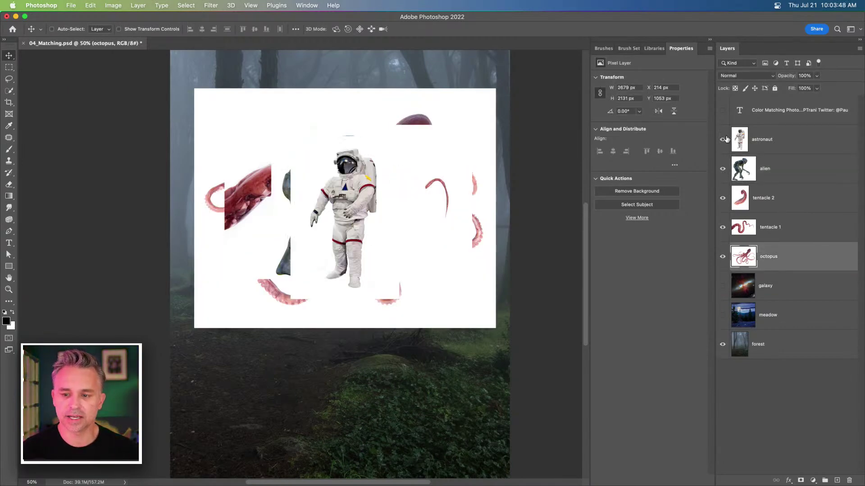
pyautogui.moveTo(724, 139); pyautogui.dragTo(726, 260)
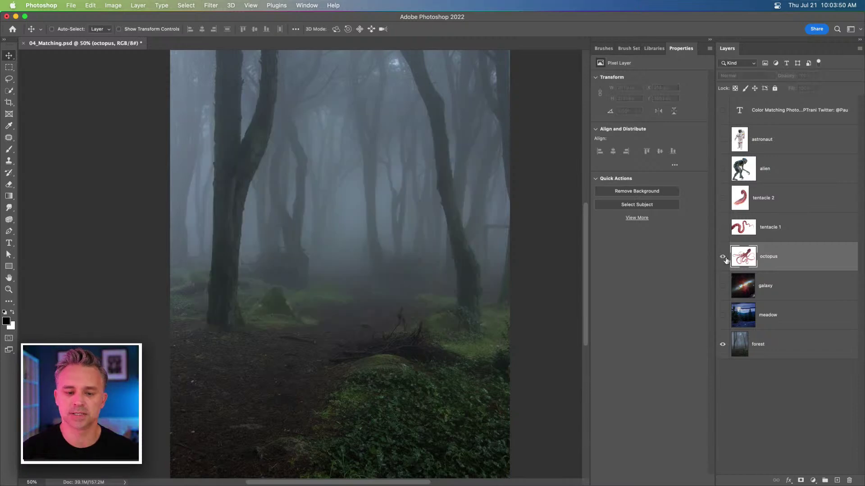
# - Show the octopus layer and remove its white background
pyautogui.click(723, 257)
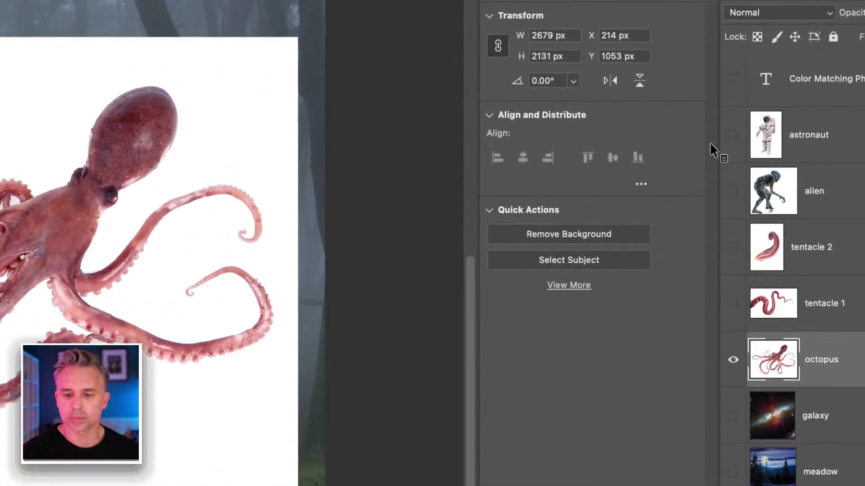
pyautogui.click(582, 240)
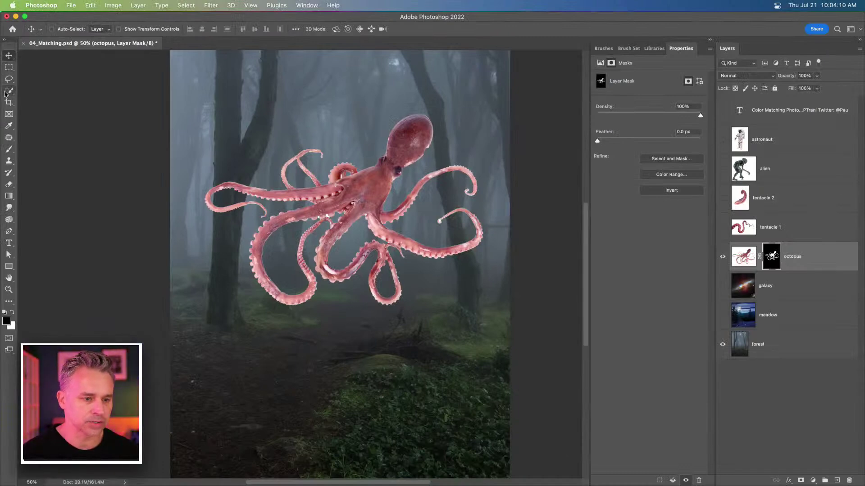
# - Select the leftover white gaps between the octopus's upper tentacles on its layer mask with the Quick Selection tool
pyautogui.click(8, 91)
pyautogui.click(38, 100)
pyautogui.press('super+plus')
pyautogui.press('super+plus')
pyautogui.press('super+plus')
pyautogui.press('super+plus')
pyautogui.moveTo(379, 198); pyautogui.dragTo(321, 320)
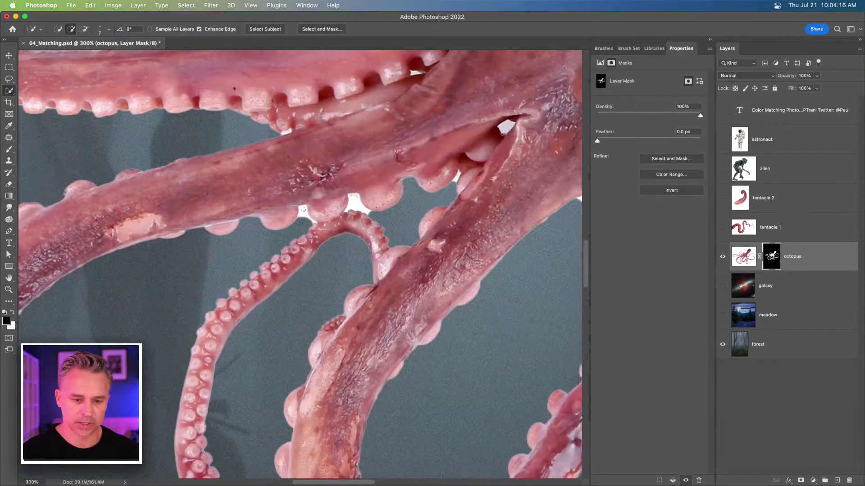
pyautogui.click(302, 222)
pyautogui.moveTo(354, 199); pyautogui.dragTo(366, 213)
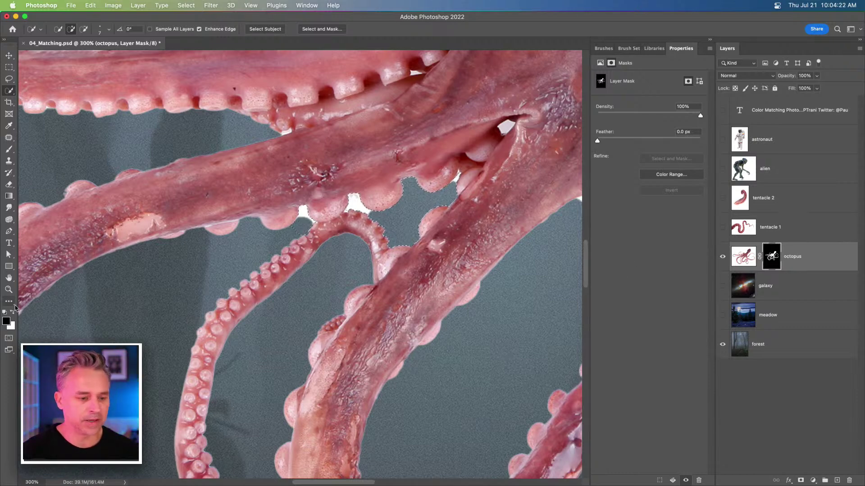
# - Fill the selected gaps on the octopus mask with the black foreground color in Normal mode at 100% opacity
pyautogui.click(76, 5)
pyautogui.moveTo(92, 5)
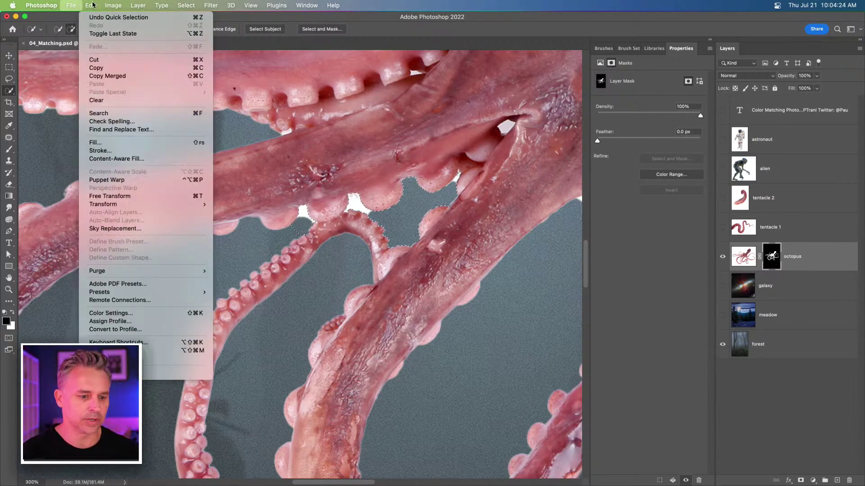
pyautogui.click(99, 143)
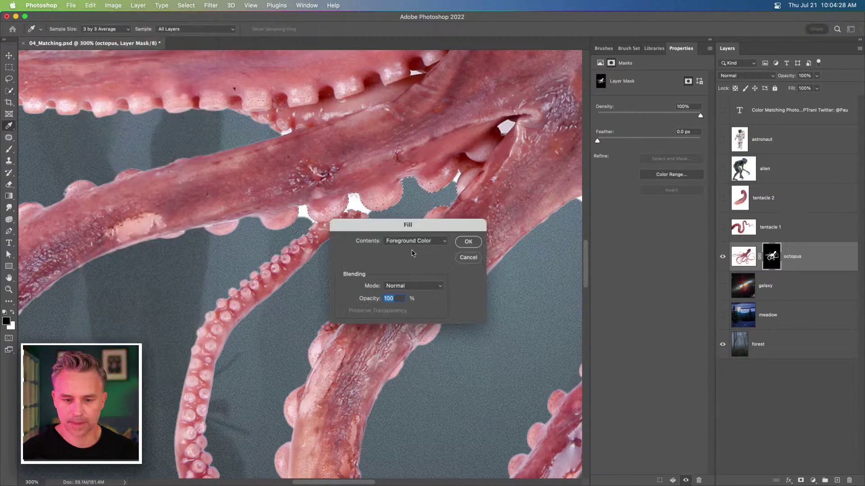
pyautogui.moveTo(385, 230); pyautogui.dragTo(507, 240)
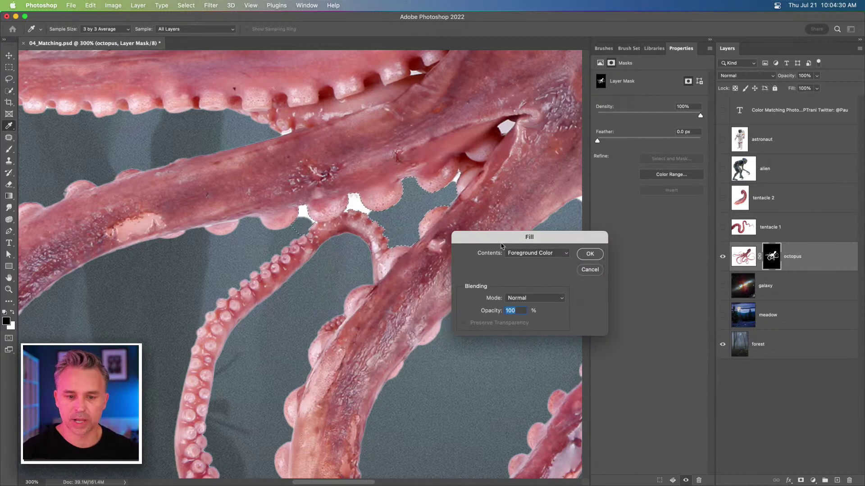
pyautogui.click(549, 255)
pyautogui.click(549, 255)
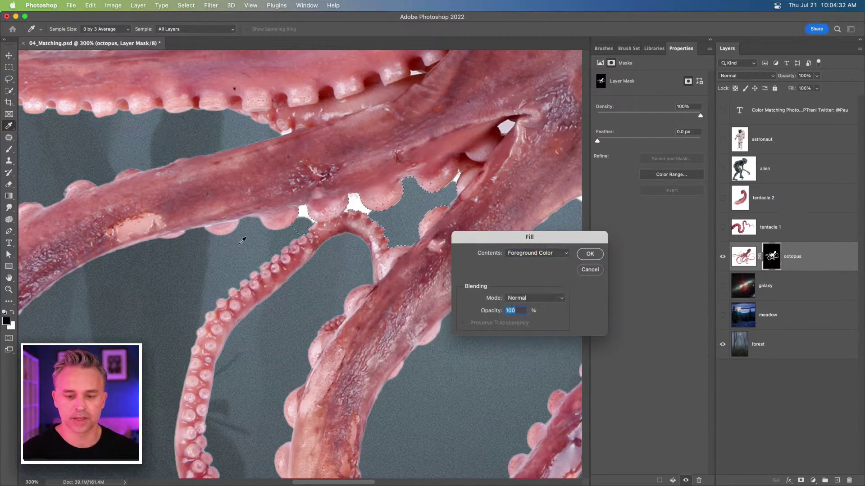
pyautogui.moveTo(493, 246); pyautogui.dragTo(100, 262)
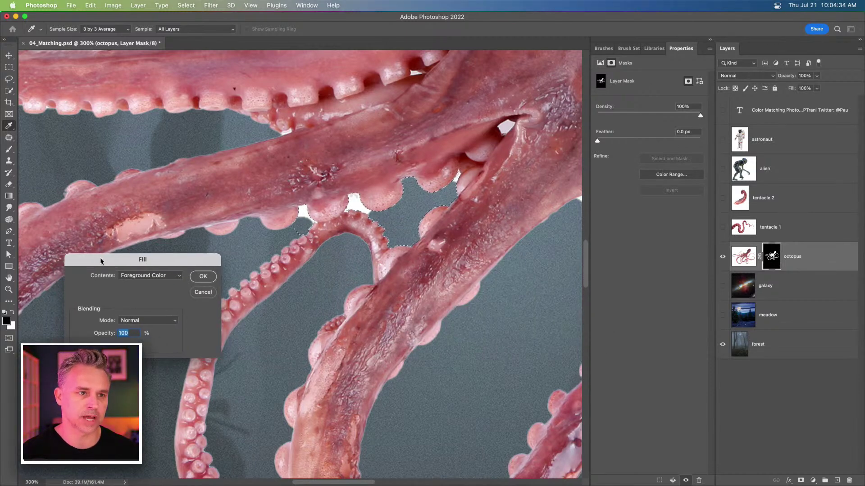
pyautogui.click(202, 276)
# - Mask out more white gaps around the base of the octopus's tentacles with the black foreground color and clear the selection
pyautogui.press('w')
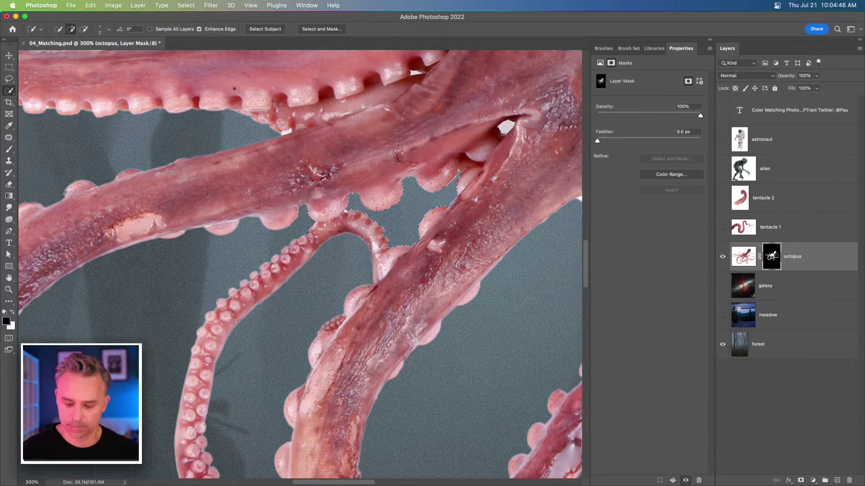
pyautogui.press('alt')
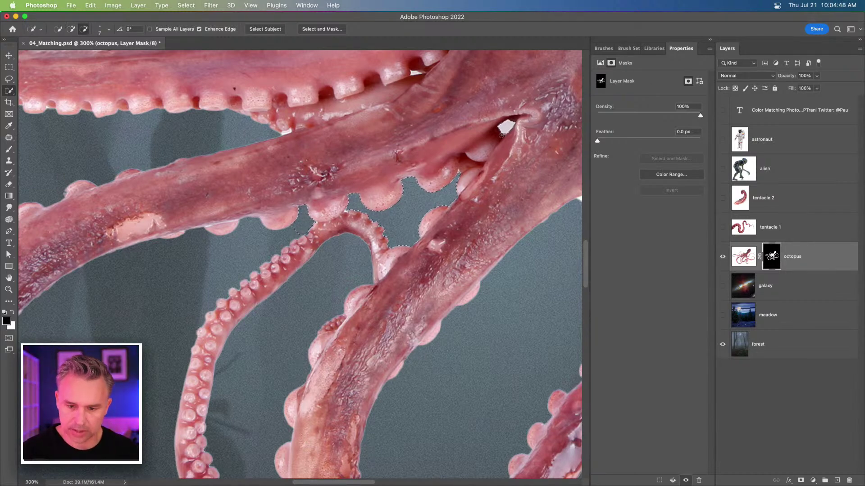
pyautogui.keyDown('alt'); pyautogui.click(501, 134); pyautogui.keyUp('alt')
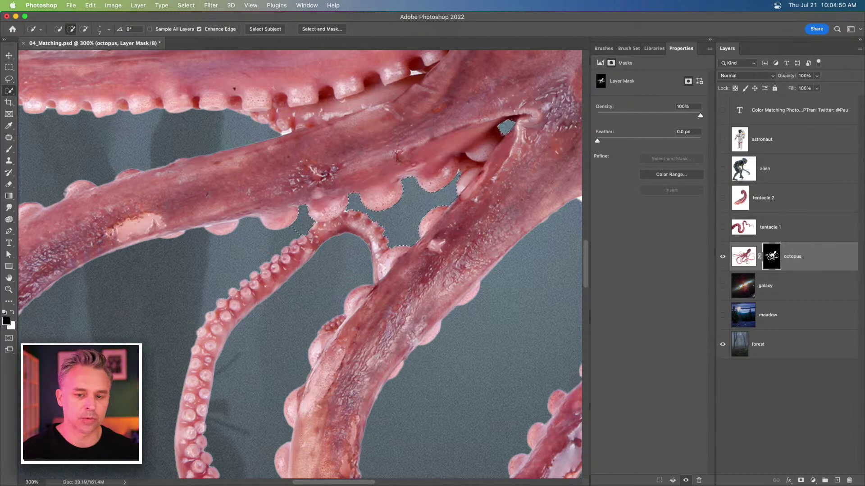
pyautogui.hscroll(5, 272, 226)
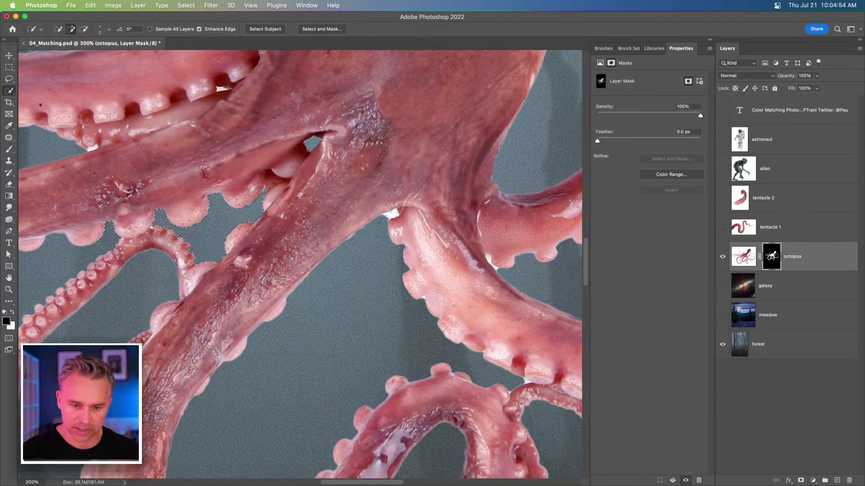
pyautogui.hotkey('alt', 'BackSpace')
pyautogui.hscroll(5, 344, 214)
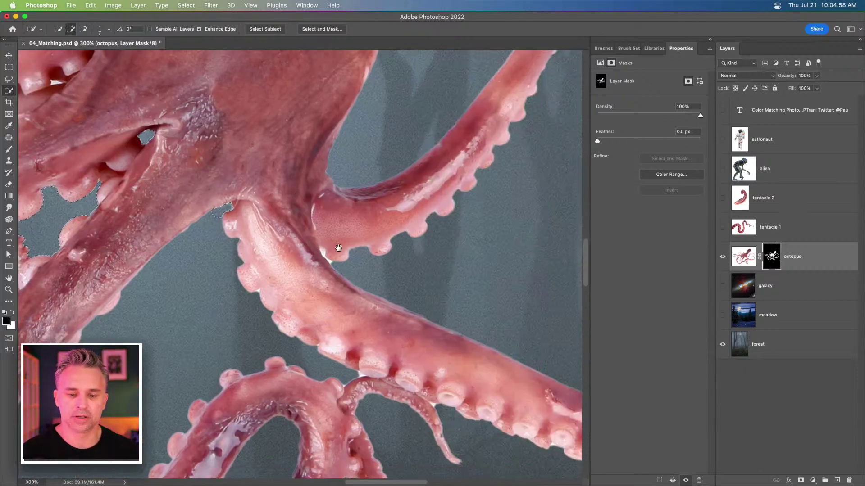
pyautogui.scroll(8, 154, 225)
pyautogui.scroll(-1, 154, 225)
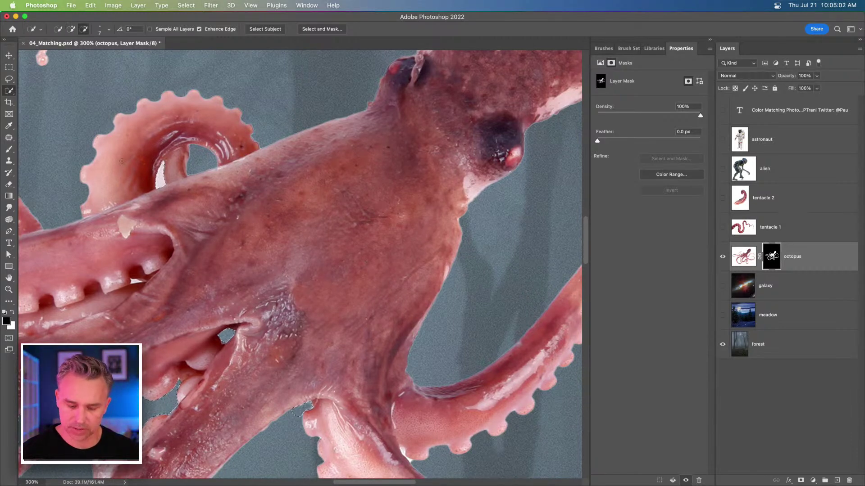
pyautogui.press('l')
pyautogui.press('super+d')
pyautogui.press('super+0')
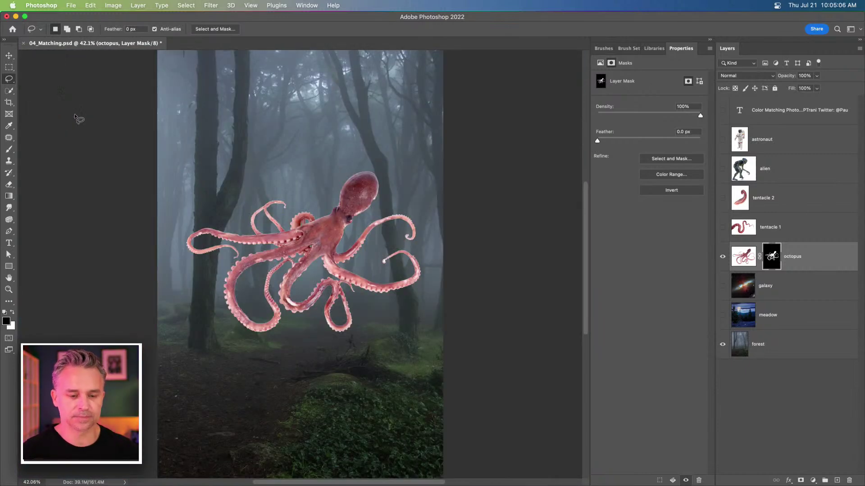
# - Hide the octopus layer, show the tentacle 1 layer and remove its white background
pyautogui.press('super+equal')
pyautogui.press('super+equal')
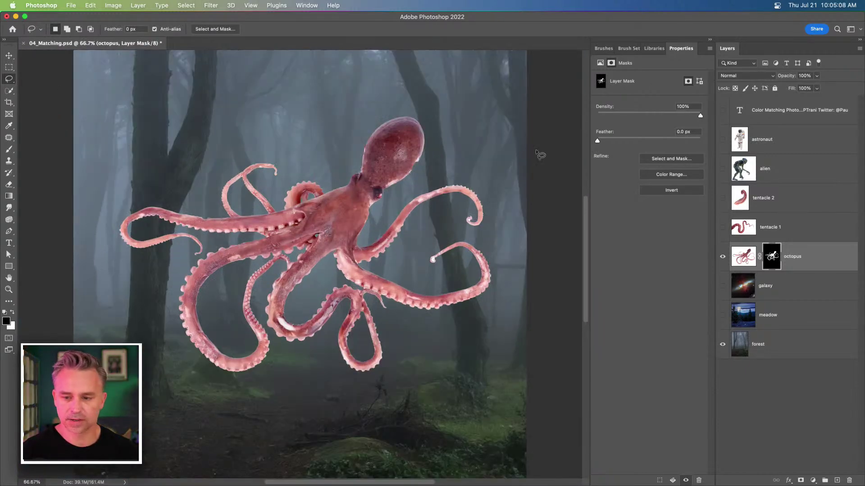
pyautogui.click(722, 227)
pyautogui.click(779, 226)
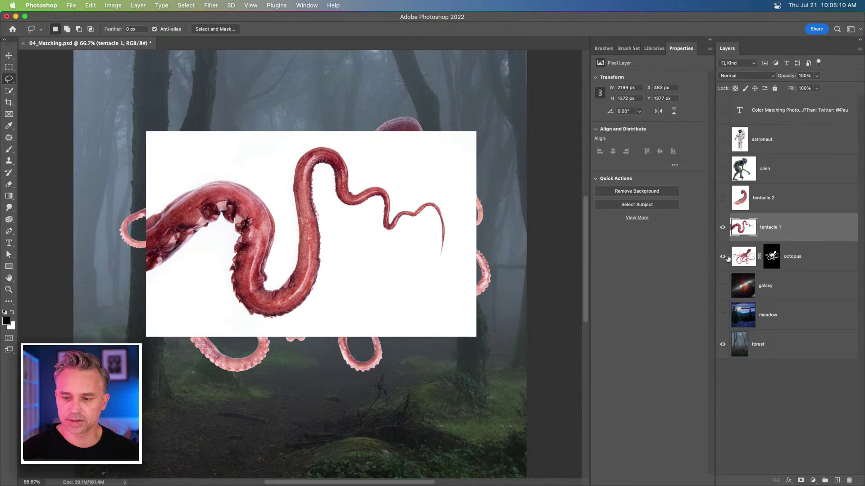
pyautogui.click(656, 191)
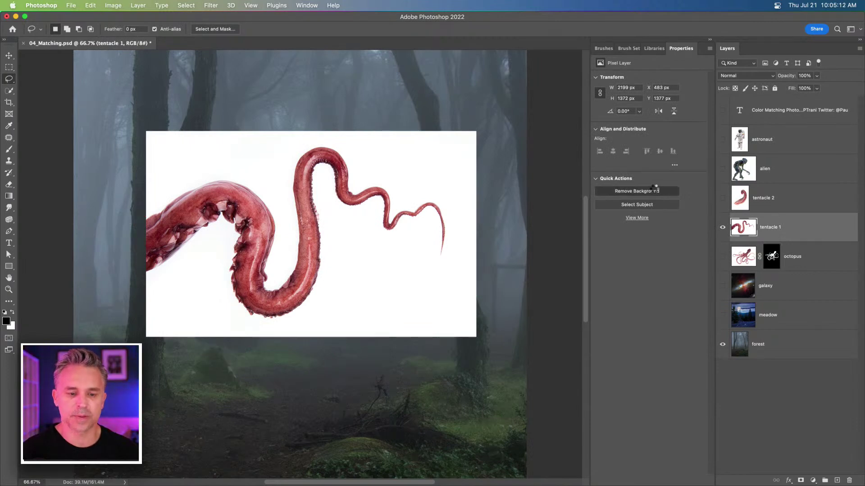
# - Show the tentacle 2 layer, hide tentacle 1, and remove the white background from tentacle 2
pyautogui.click(723, 198)
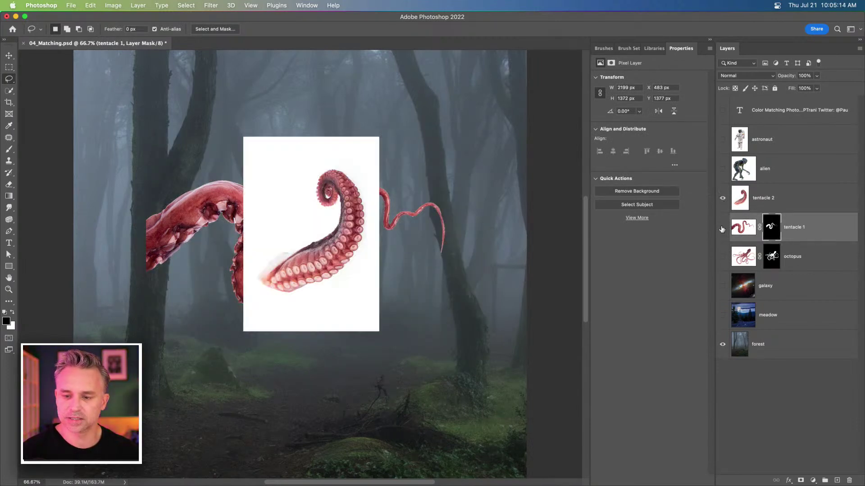
pyautogui.click(722, 227)
pyautogui.click(739, 198)
pyautogui.click(612, 191)
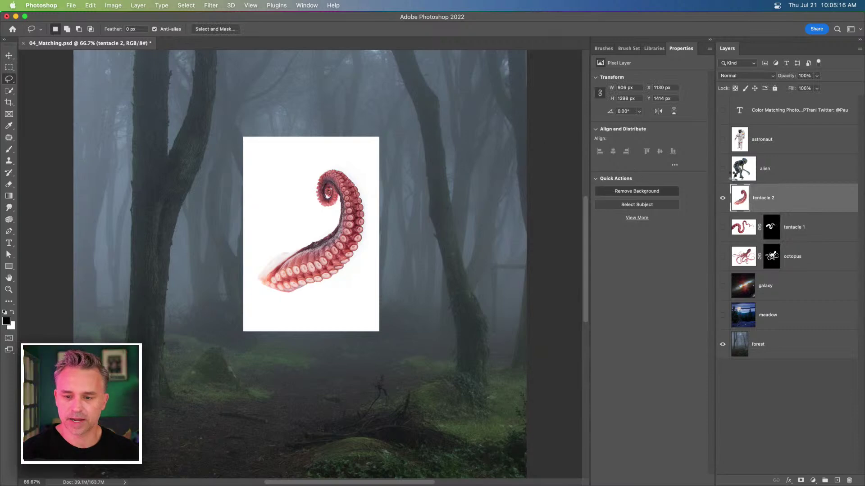
# - Hide the tentacle 2 layer, show the alien layer and remove its white background
pyautogui.click(722, 198)
pyautogui.click(722, 169)
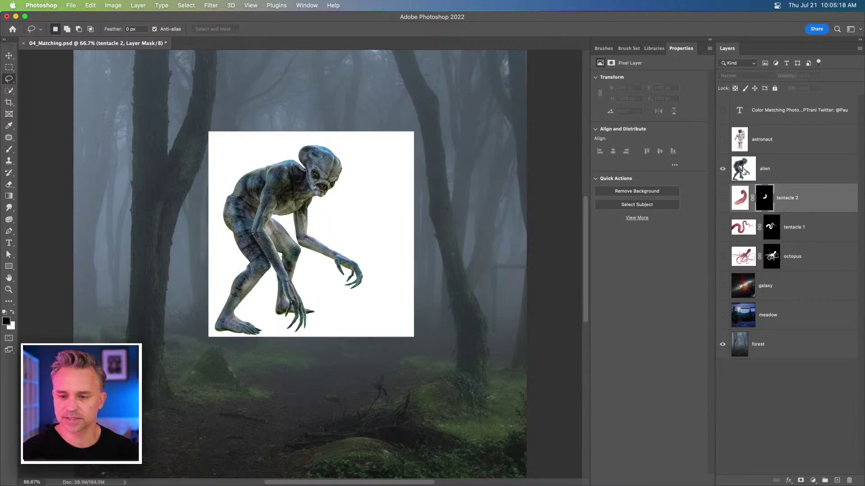
pyautogui.click(741, 171)
pyautogui.click(653, 190)
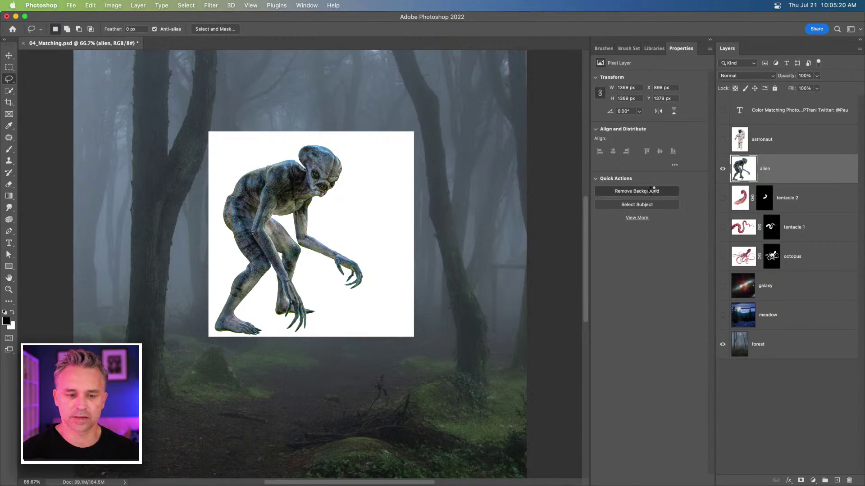
# - Select the white gaps beside the alien's forearm and knee with the Quick Selection Tool and fill them with black on its layer mask
pyautogui.press('super+equal')
pyautogui.press('super+equal')
pyautogui.press('super+equal')
pyautogui.press('super+equal')
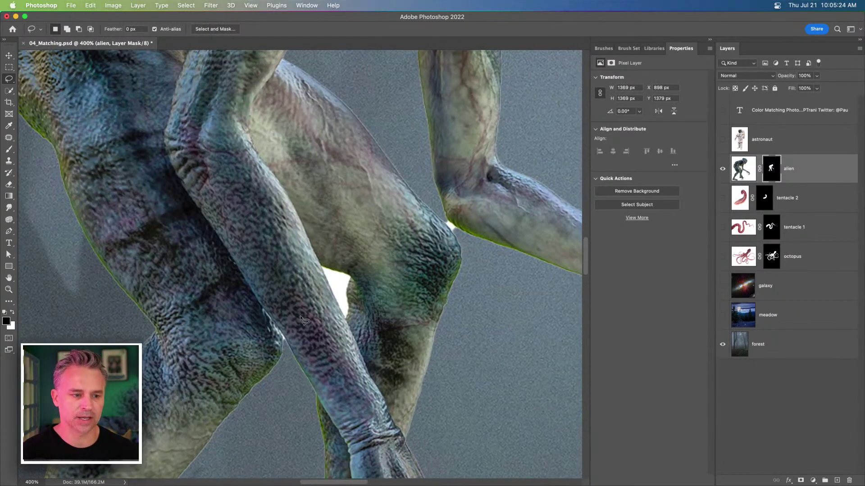
pyautogui.click(10, 80)
pyautogui.click(10, 91)
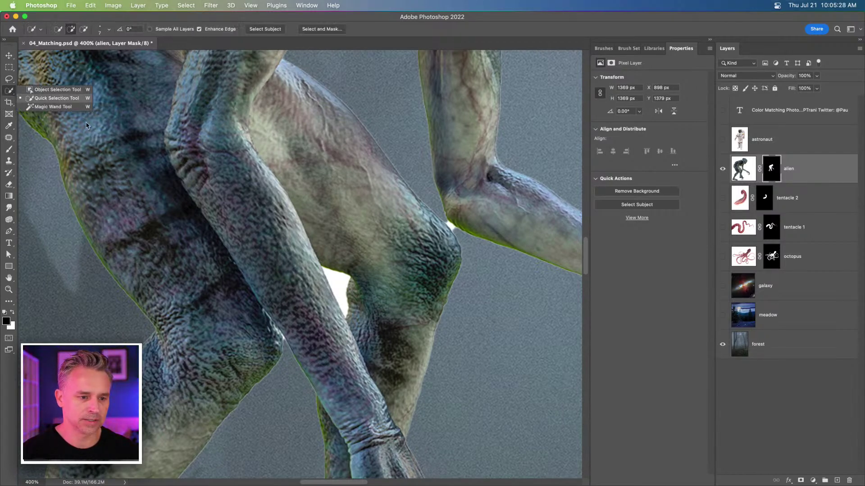
pyautogui.click(34, 99)
pyautogui.moveTo(332, 275); pyautogui.dragTo(340, 301)
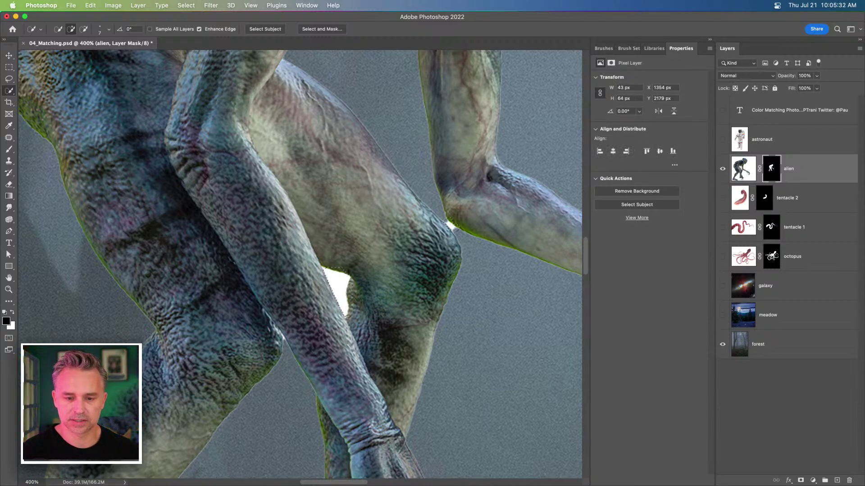
pyautogui.click(454, 229)
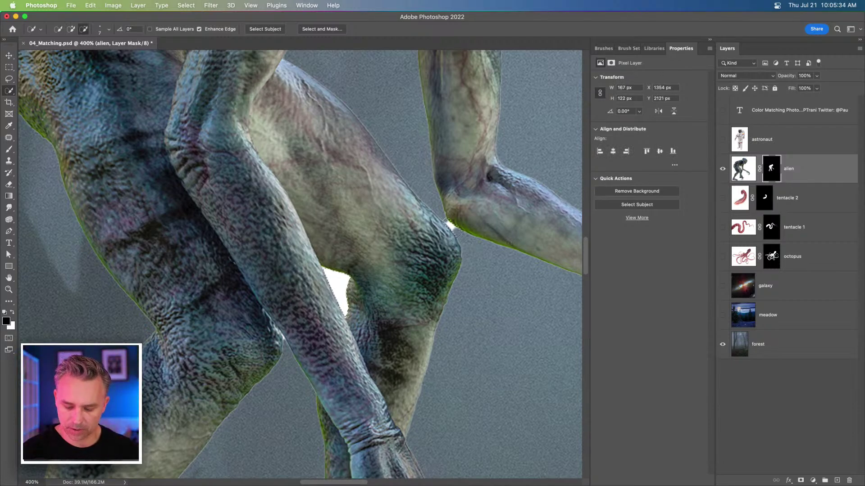
pyautogui.hotkey('alt', 'BackSpace')
# - Show the astronaut layer and remove its white background
pyautogui.click(723, 139)
pyautogui.click(758, 140)
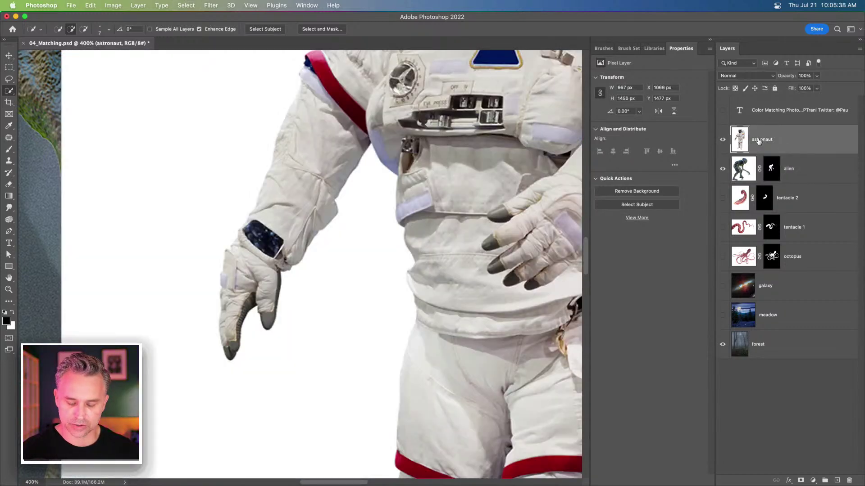
pyautogui.press('super+0')
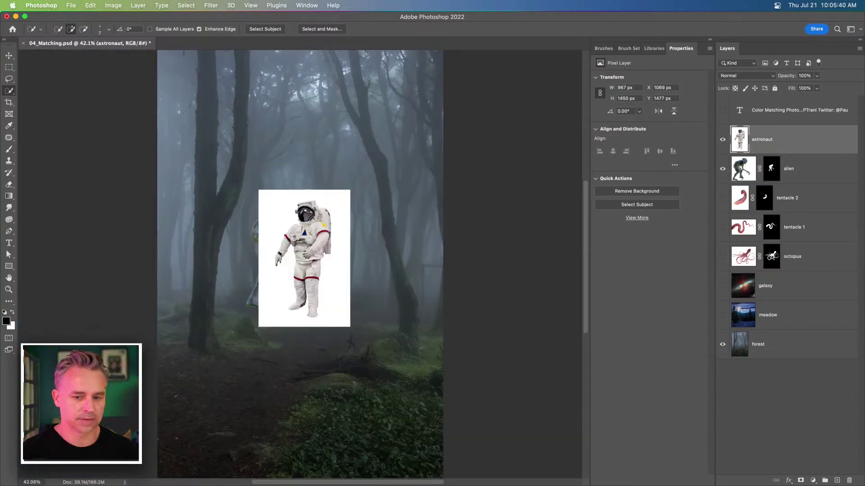
pyautogui.click(622, 191)
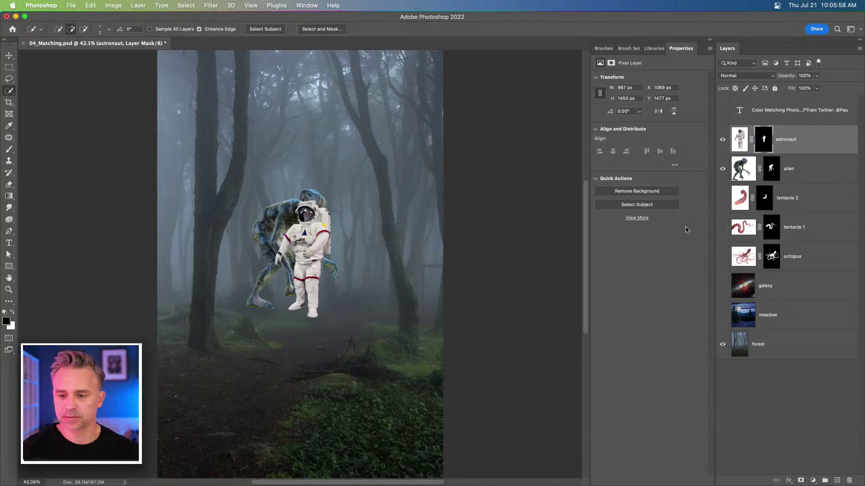
# - Show the octopus layer, leave it alone over the forest, and convert it to a Smart Object
pyautogui.moveTo(722, 198); pyautogui.dragTo(721, 269)
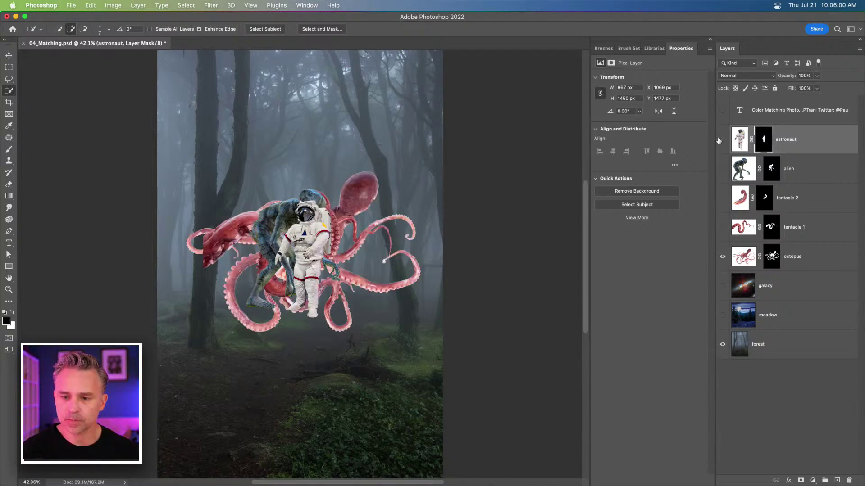
pyautogui.moveTo(723, 139); pyautogui.dragTo(722, 227)
pyautogui.click(804, 266)
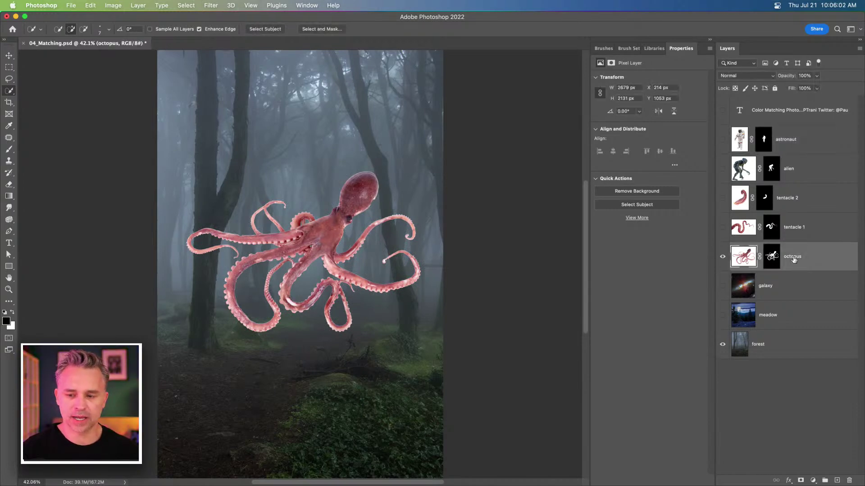
pyautogui.press('super+equal')
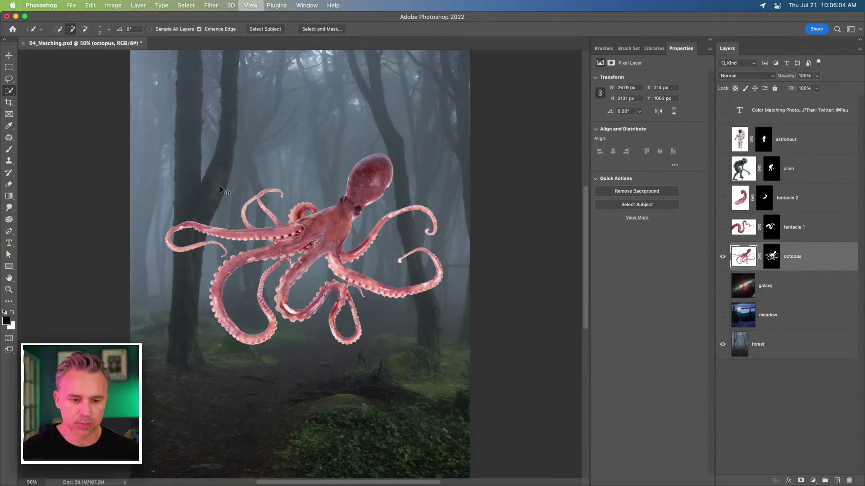
pyautogui.press('super+equal')
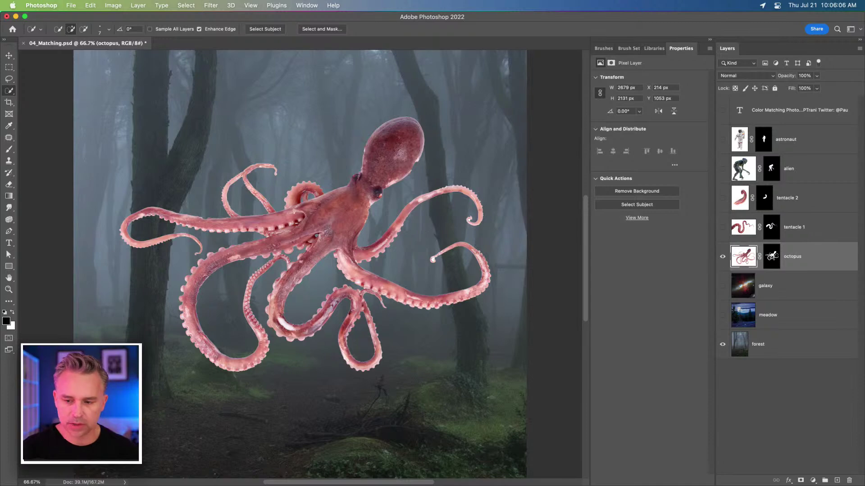
pyautogui.rightClick(855, 269)
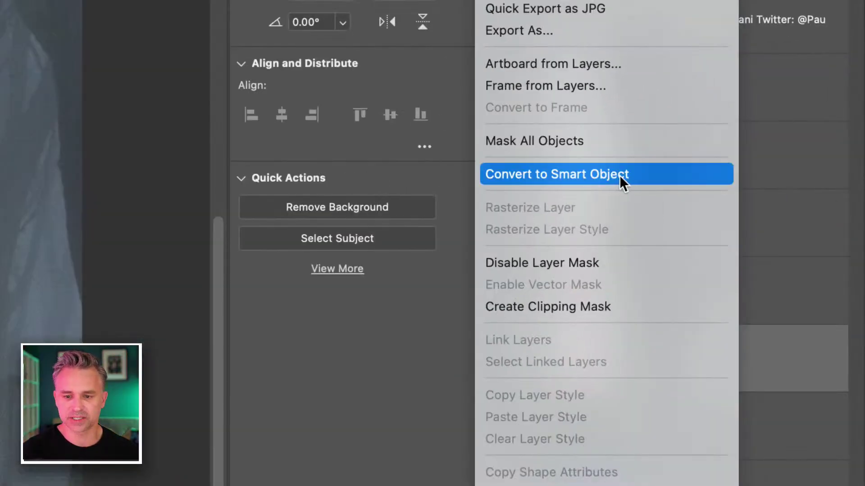
pyautogui.click(618, 174)
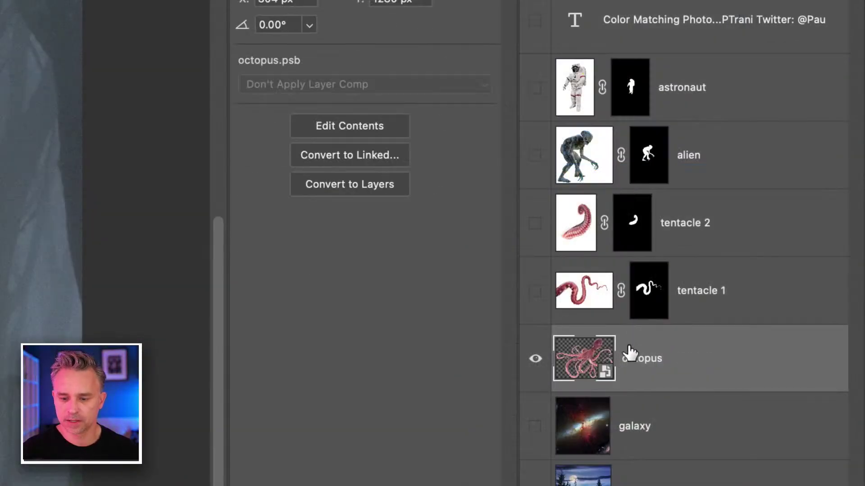
# - Show the tentacle 1 layer and convert it to a Smart Object
pyautogui.click(584, 292)
pyautogui.click(536, 292)
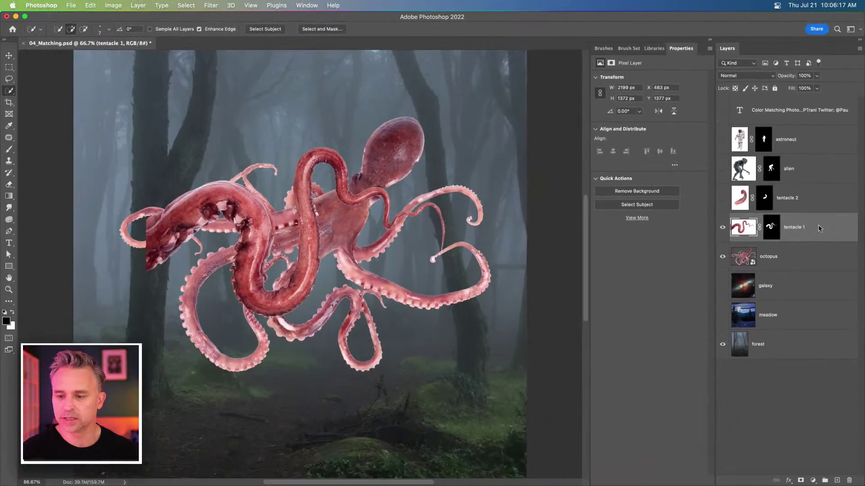
pyautogui.rightClick(803, 290)
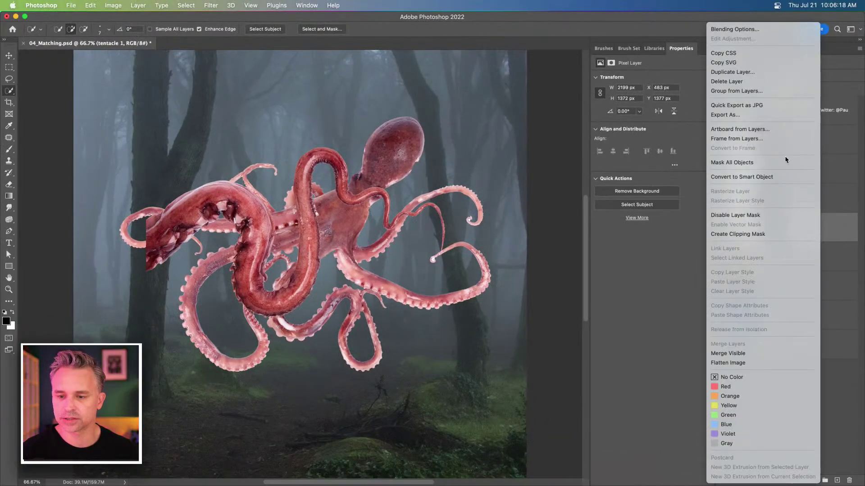
pyautogui.click(775, 177)
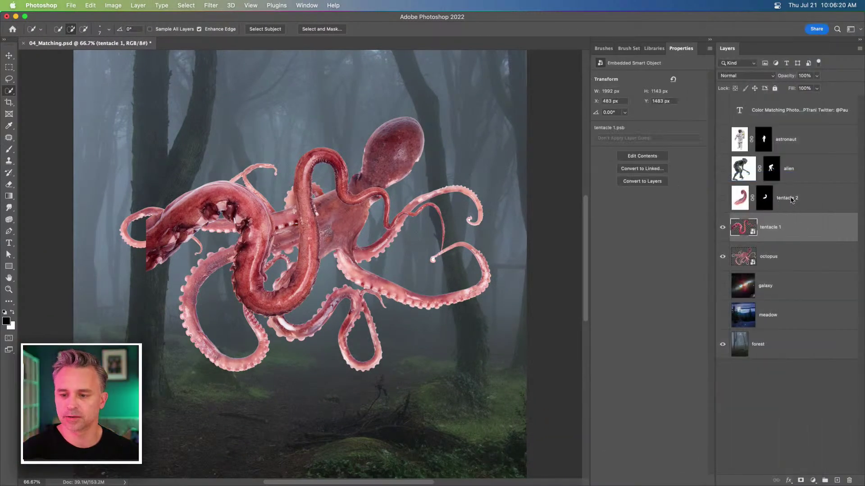
# - Hide the tentacle 1 and octopus layers and convert the tentacle 2 layer to a Smart Object
pyautogui.click(743, 203)
pyautogui.moveTo(723, 227); pyautogui.dragTo(722, 256)
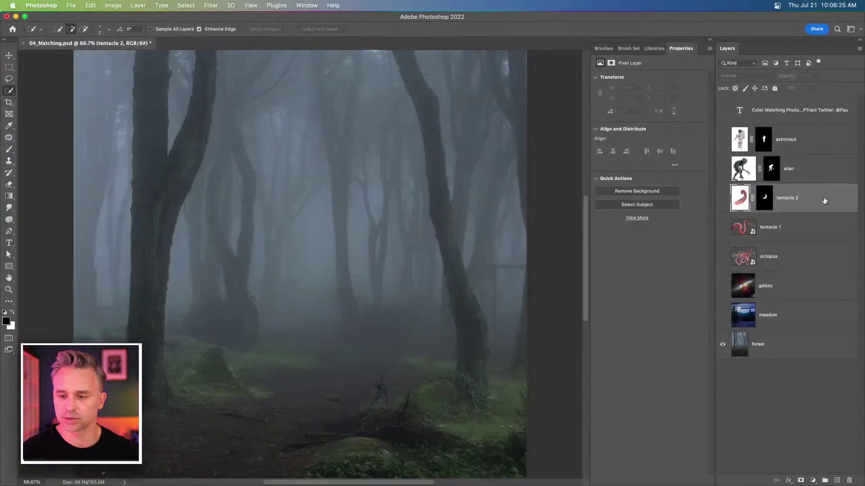
pyautogui.rightClick(785, 217)
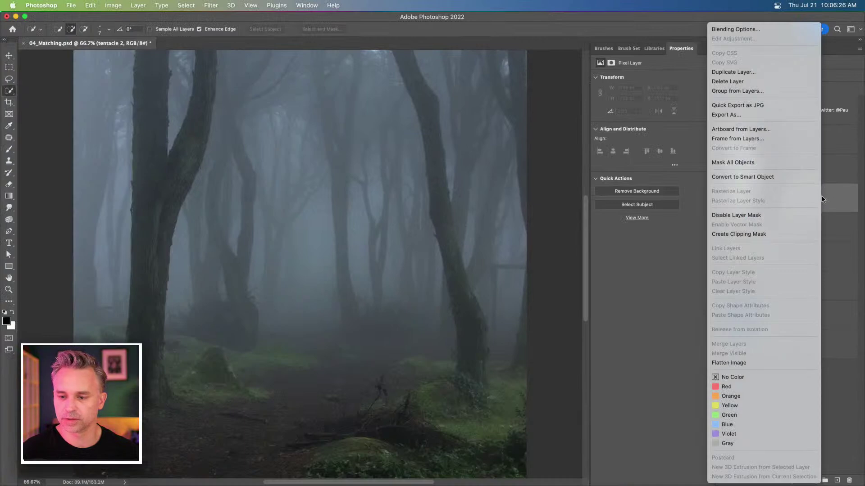
pyautogui.click(776, 177)
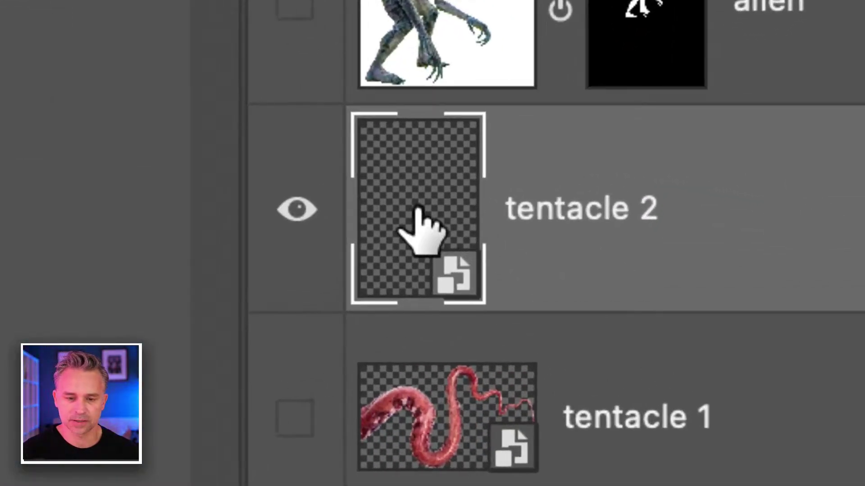
# - Open the contents of the tentacle 2 Smart Object and select the white gaps inside the tentacle's curl with the Quick Selection Tool
pyautogui.doubleClick(539, 207)
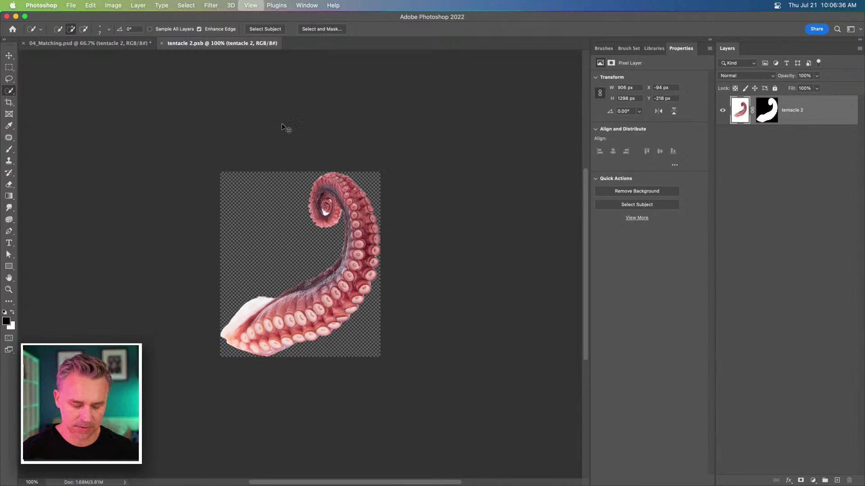
pyautogui.press('super+equal')
pyautogui.press('super+equal')
pyautogui.press('super+equal')
pyautogui.moveTo(282, 126); pyautogui.dragTo(242, 356)
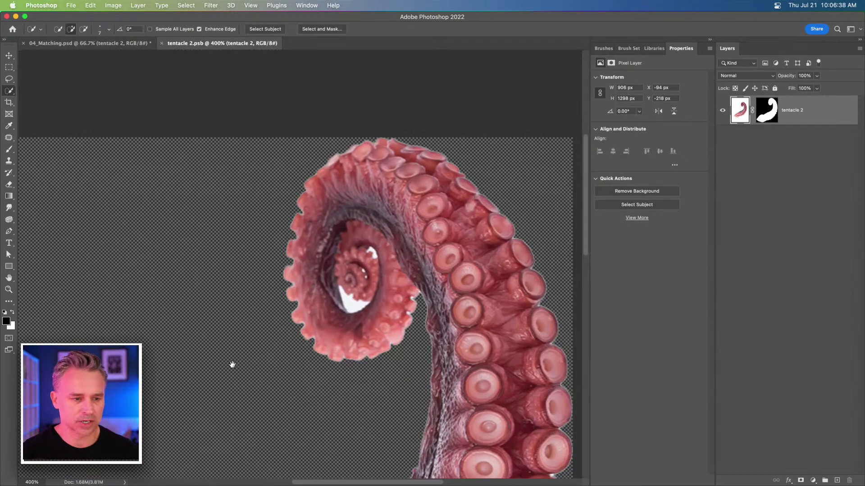
pyautogui.moveTo(345, 301); pyautogui.dragTo(361, 307)
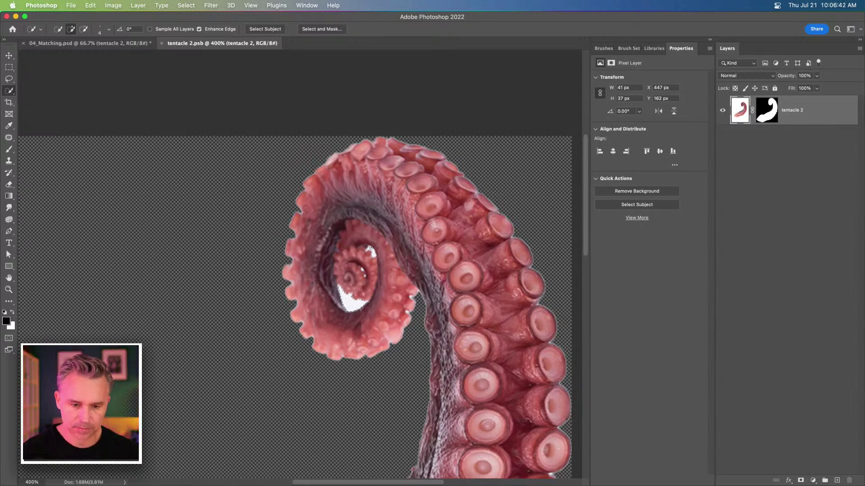
pyautogui.click(372, 254)
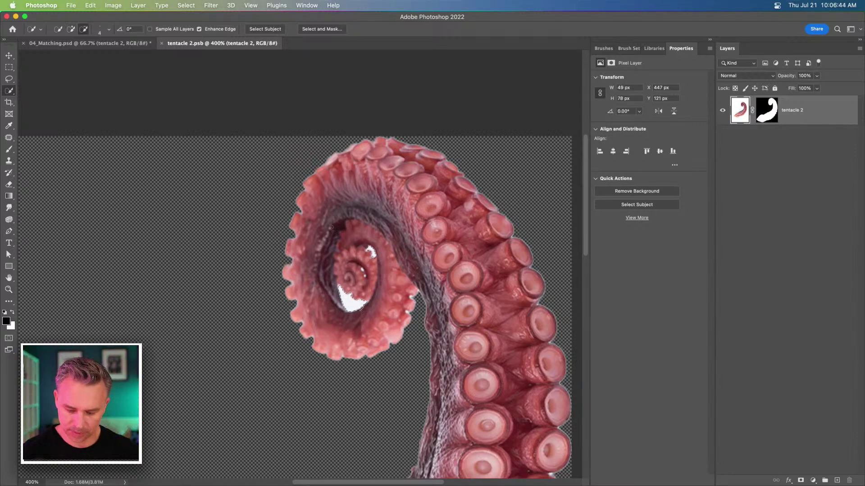
# - Fill the selected gaps with black on the tentacle 2 layer mask, deselect, and save and close the Smart Object file
pyautogui.hotkey('alt', 'BackSpace')
pyautogui.press('cmd+z')
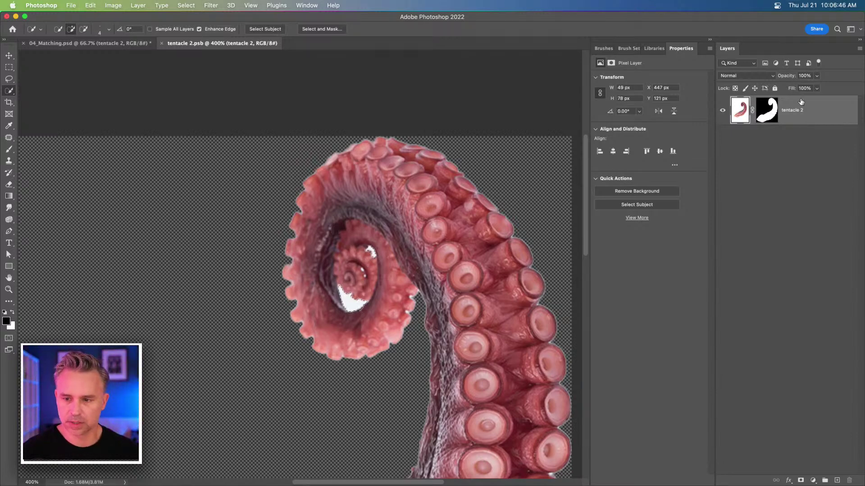
pyautogui.click(773, 109)
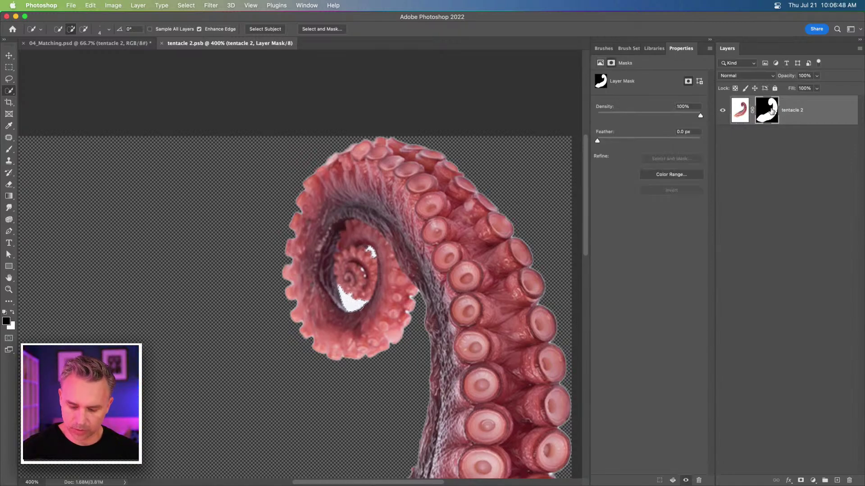
pyautogui.hotkey('alt', 'BackSpace')
pyautogui.press('cmd+d')
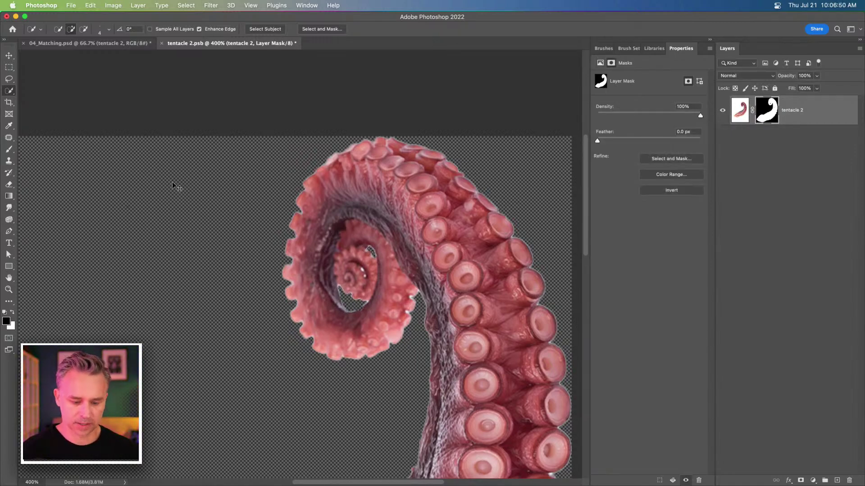
pyautogui.press('cmd+s')
pyautogui.press('cmd+w')
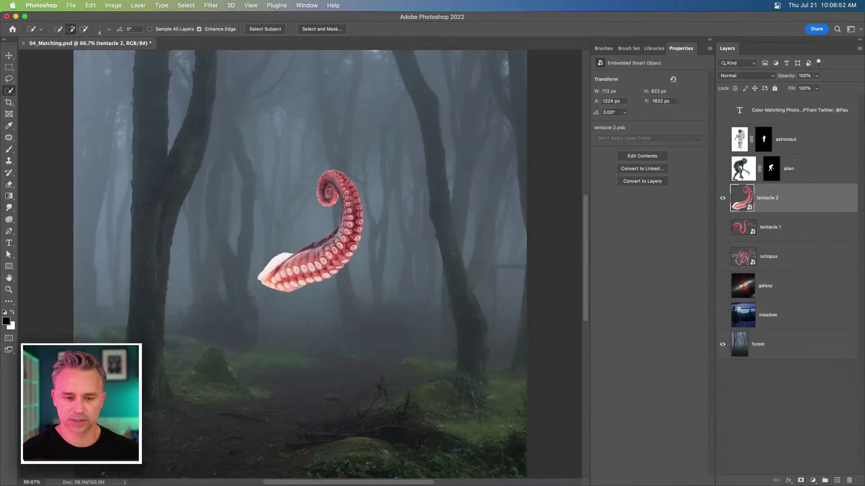
# - Show the alien layer and convert it to a Smart Object
pyautogui.click(723, 169)
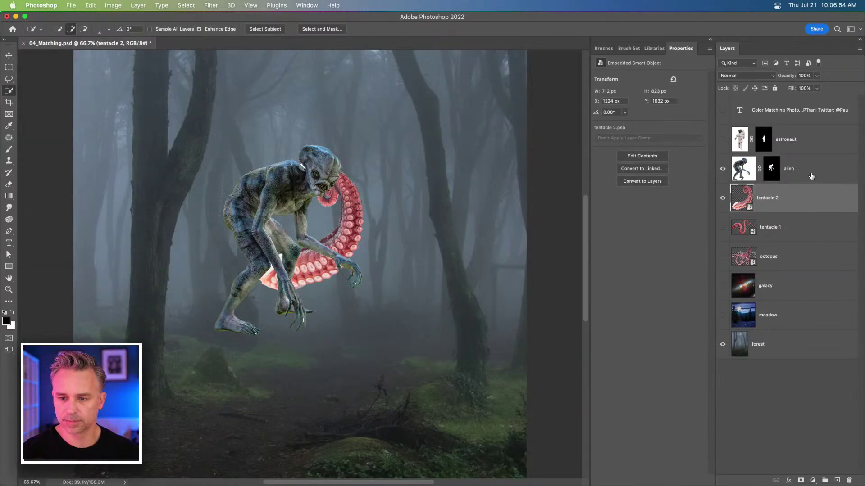
pyautogui.click(811, 176)
pyautogui.press('shift+super+o')
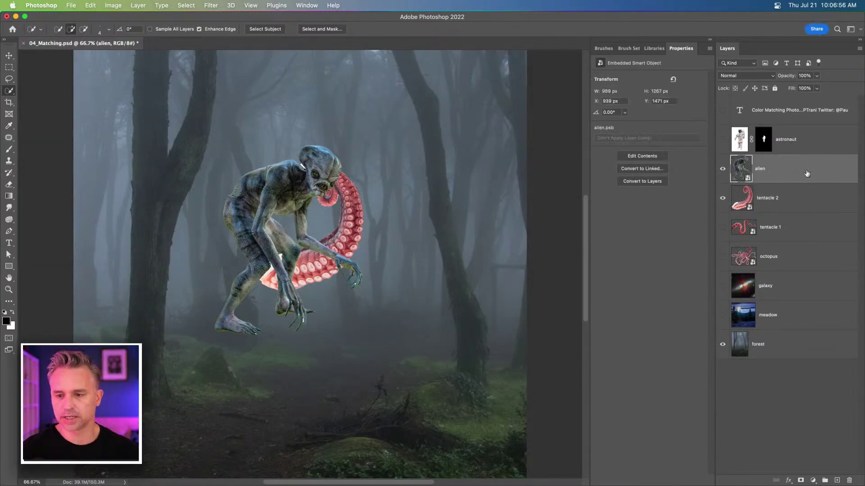
# - Show the astronaut layer and convert it to a Smart Object
pyautogui.click(722, 142)
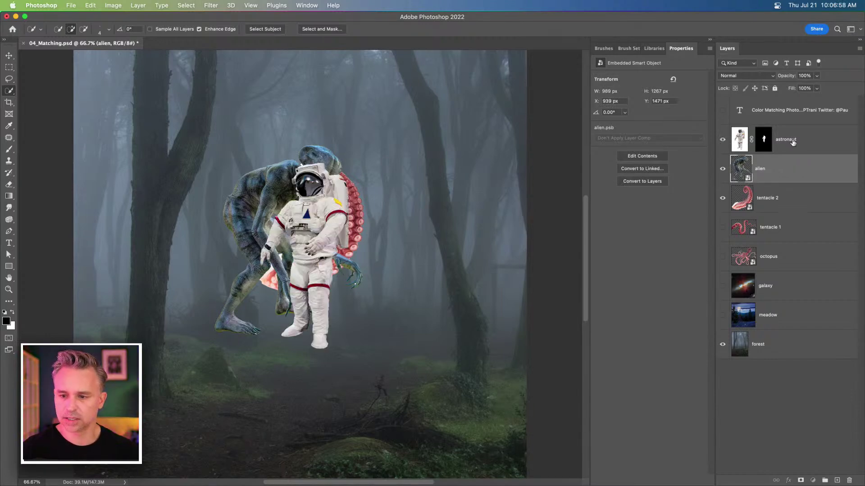
pyautogui.click(792, 138)
pyautogui.press('shift+super+o')
# - Hide the alien and tentacle 2 layers and move the astronaut down onto the forest path, to about X 1178 px, Y 2185 px
pyautogui.moveTo(721, 169); pyautogui.dragTo(720, 219)
pyautogui.click(9, 55)
pyautogui.moveTo(363, 241); pyautogui.dragTo(353, 323)
pyautogui.moveTo(336, 357); pyautogui.dragTo(351, 283)
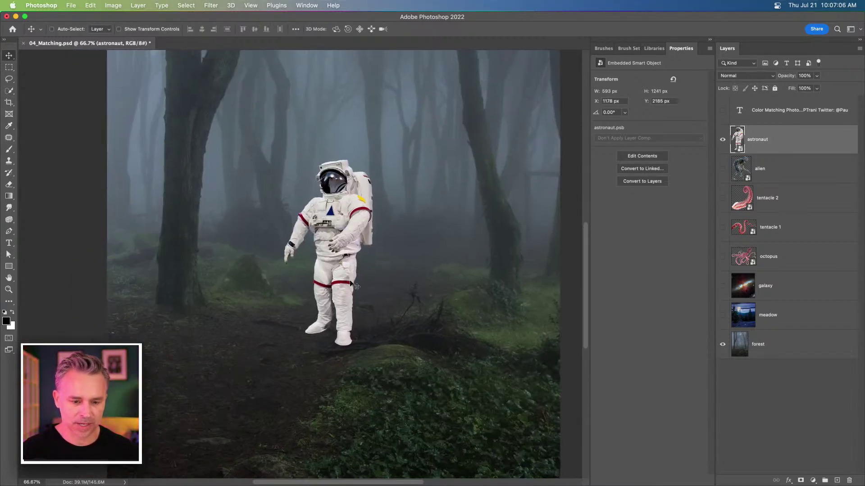
# - Shift the astronaut slightly sideways on the path to about X 1213 px and bring its feet into close view
pyautogui.press('super+minus')
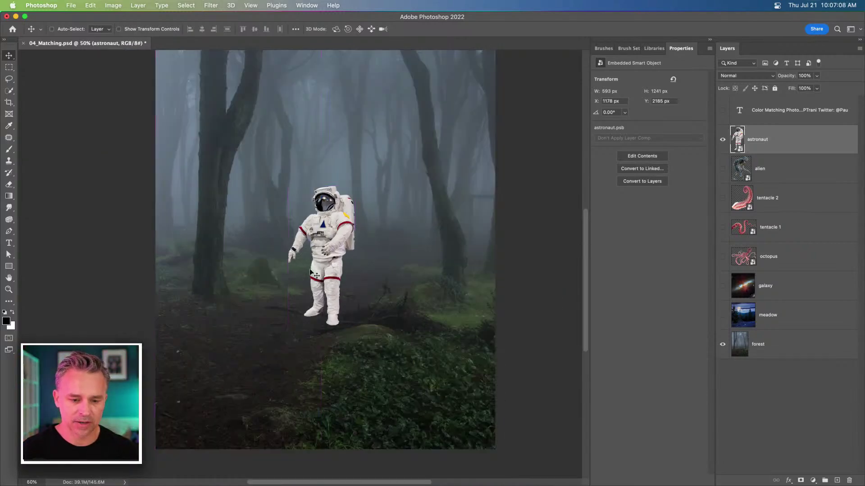
pyautogui.moveTo(373, 279); pyautogui.dragTo(364, 303)
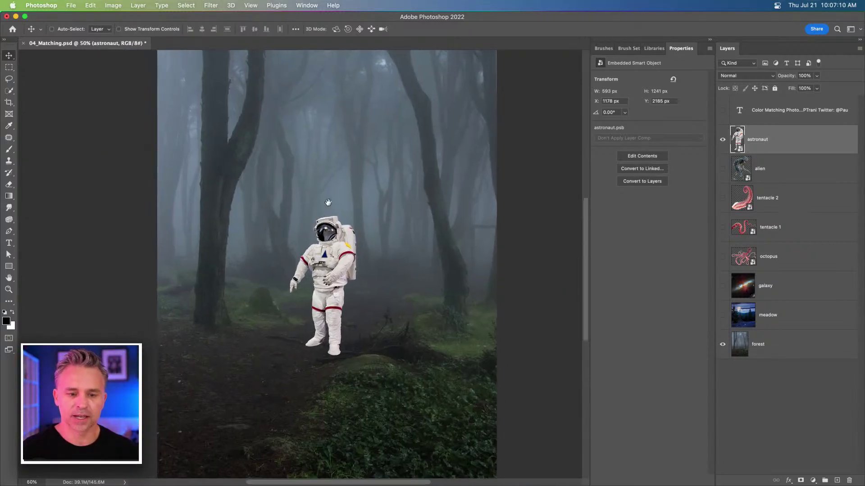
pyautogui.press('super+plus')
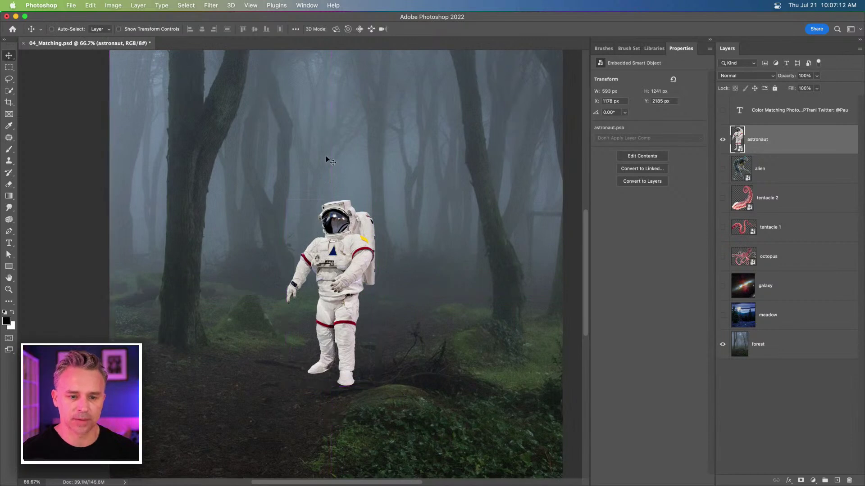
pyautogui.moveTo(342, 309); pyautogui.dragTo(152, 93)
pyautogui.press('super+plus')
pyautogui.press('super+plus')
pyautogui.moveTo(247, 314); pyautogui.dragTo(273, 295)
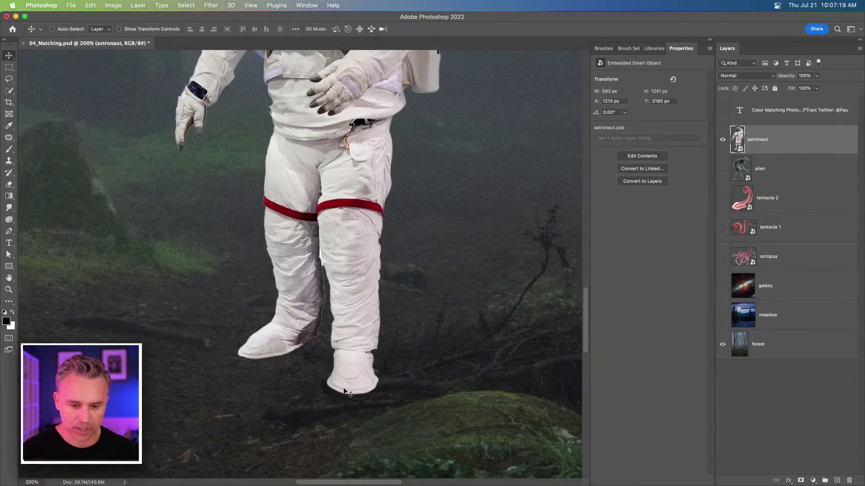
# - Hide the astronaut and quick-select the fallen log beneath its foot on the forest layer, undoing the stroke that spilled past the log
pyautogui.click(723, 140)
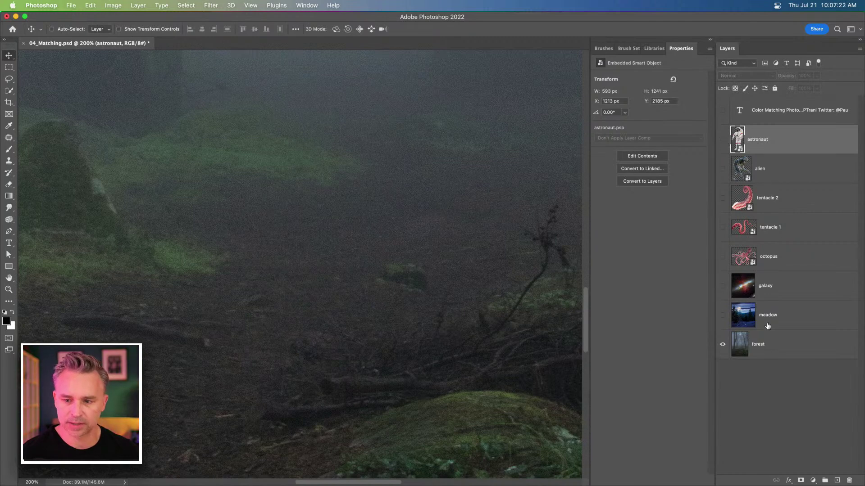
pyautogui.click(768, 344)
pyautogui.click(9, 90)
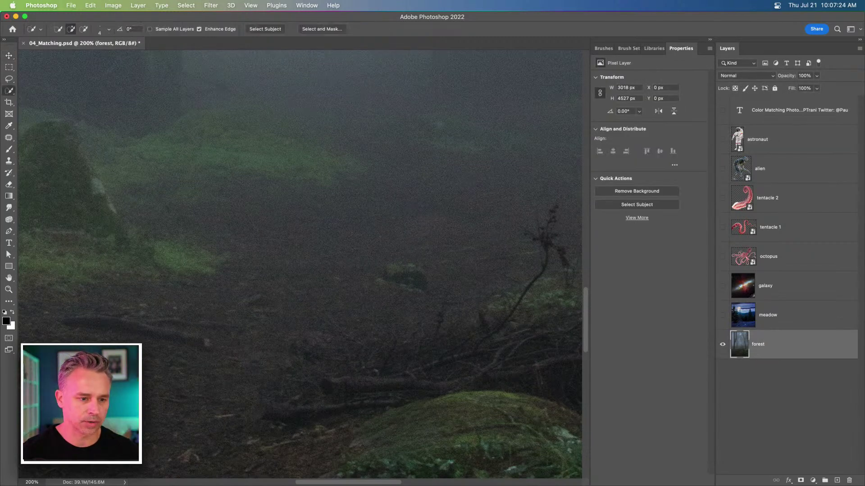
pyautogui.moveTo(370, 386); pyautogui.dragTo(389, 388)
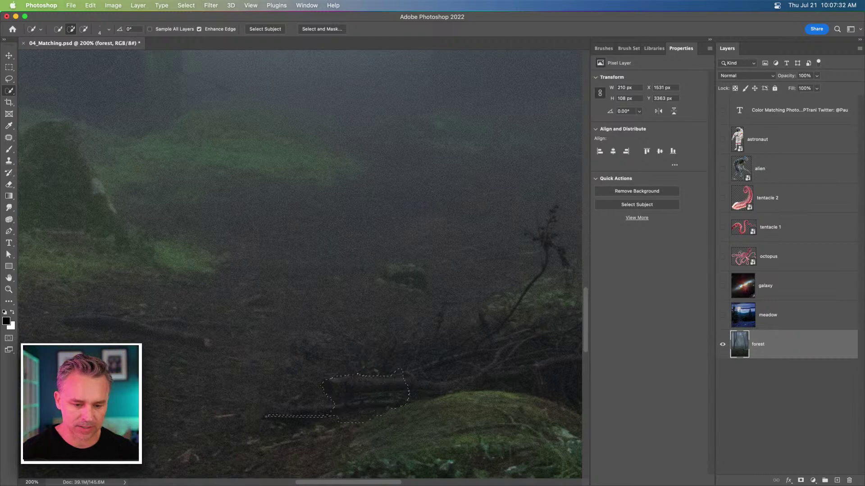
pyautogui.press('super+z')
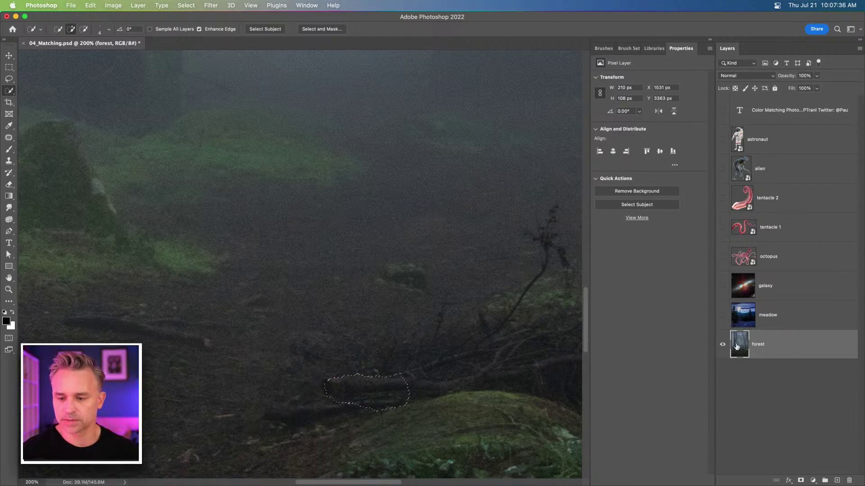
# - Show the astronaut again and add a layer mask from the log selection that hides the foot behind the fallen log
pyautogui.click(722, 139)
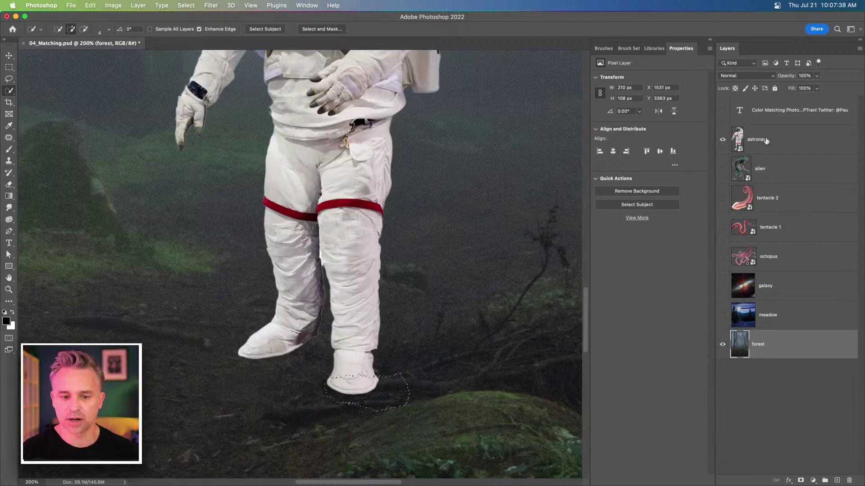
pyautogui.click(768, 141)
pyautogui.click(723, 346)
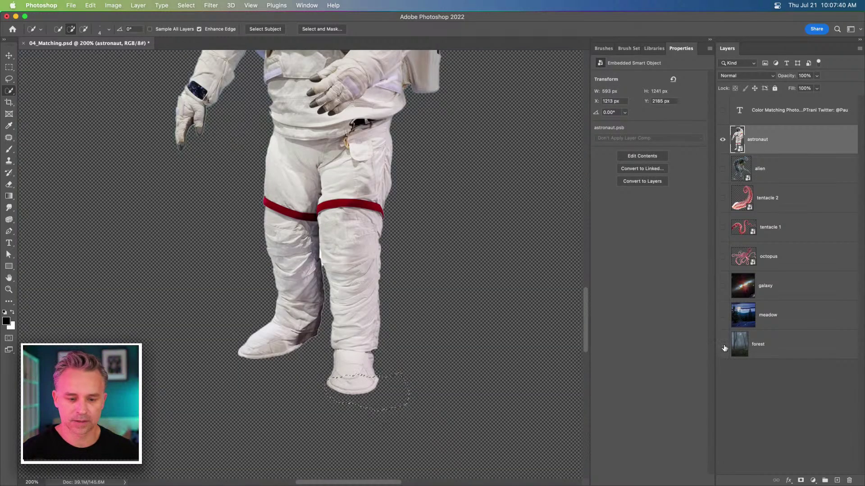
pyautogui.click(723, 346)
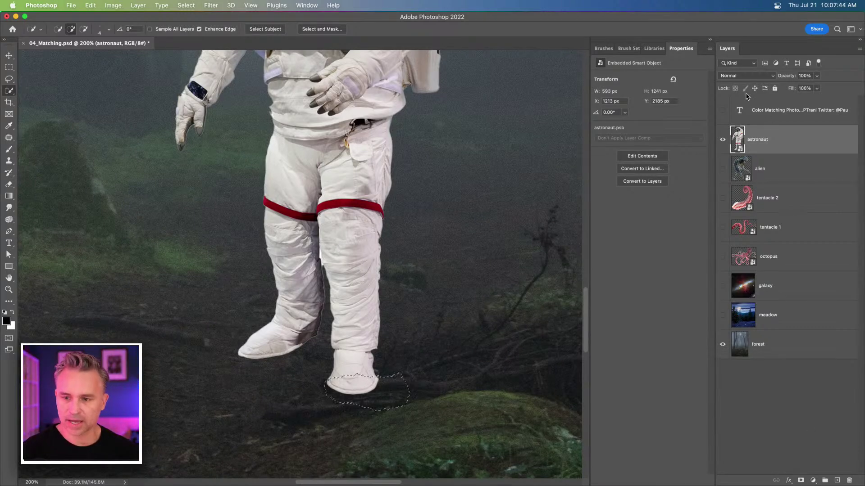
pyautogui.moveTo(727, 49); pyautogui.dragTo(486, 151)
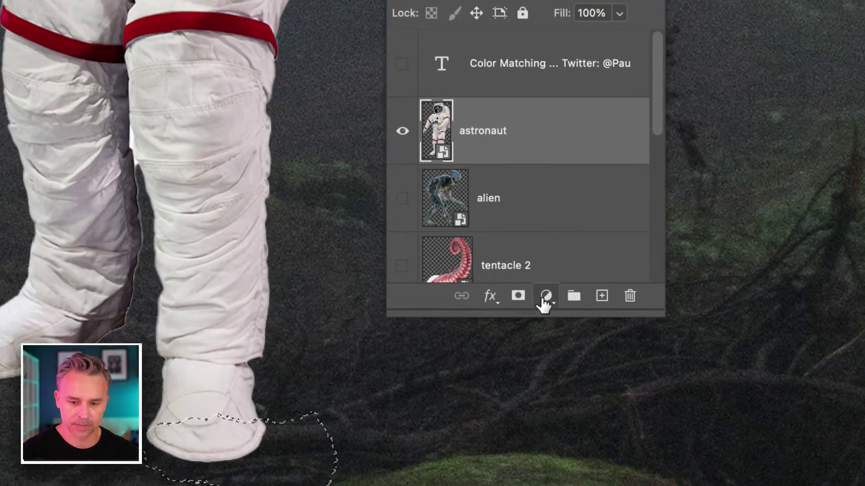
pyautogui.click(543, 297)
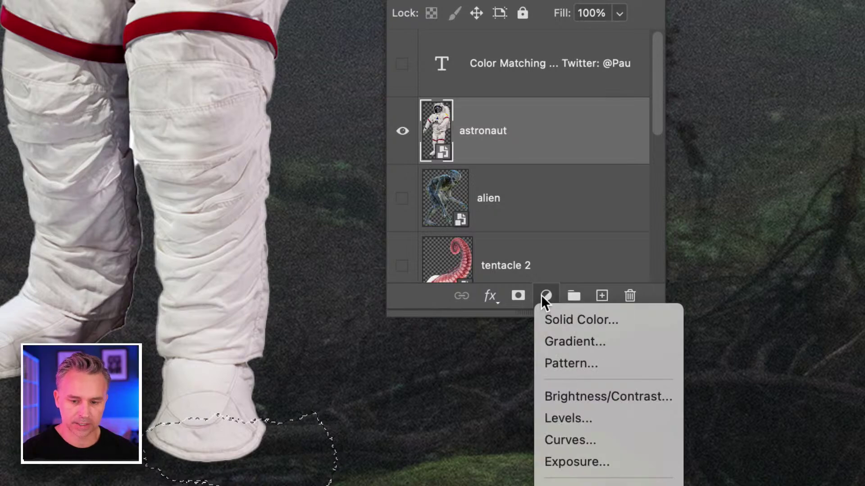
pyautogui.click(542, 296)
pyautogui.click(517, 297)
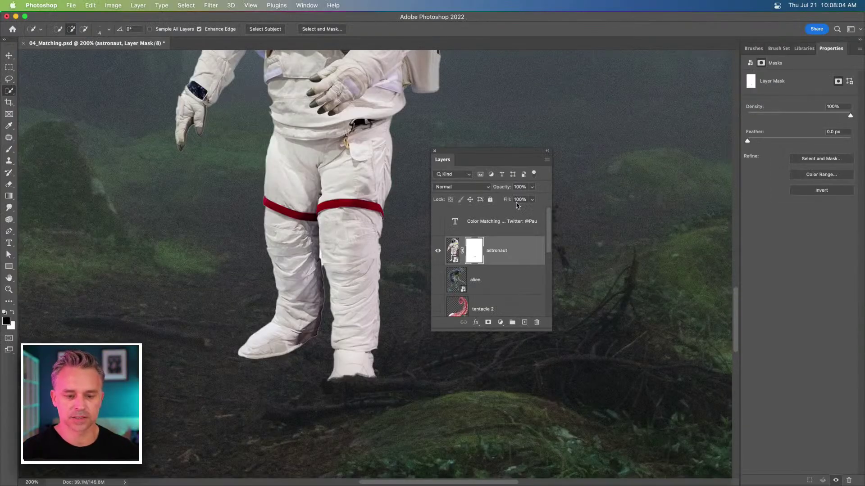
# - Widen the floating Layers panel and place it beside the astronaut, with the full figure in view at 100%
pyautogui.press('super+0')
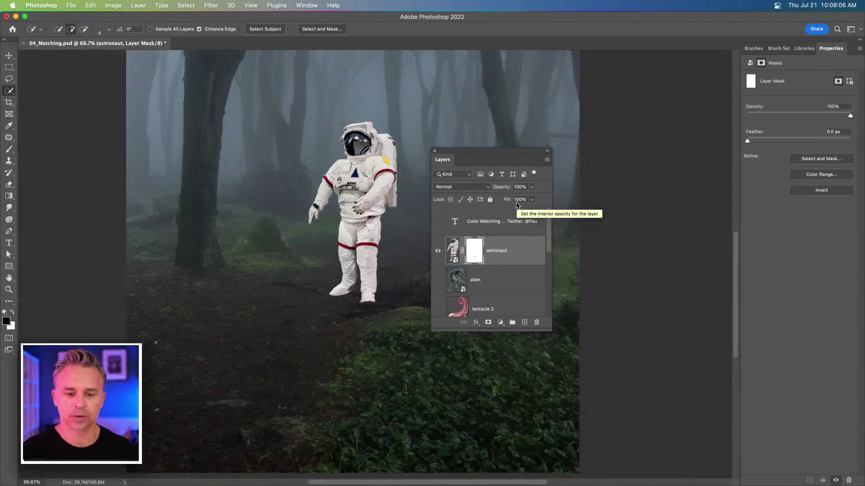
pyautogui.moveTo(442, 160); pyautogui.dragTo(559, 121)
pyautogui.scroll(5, 231, 232)
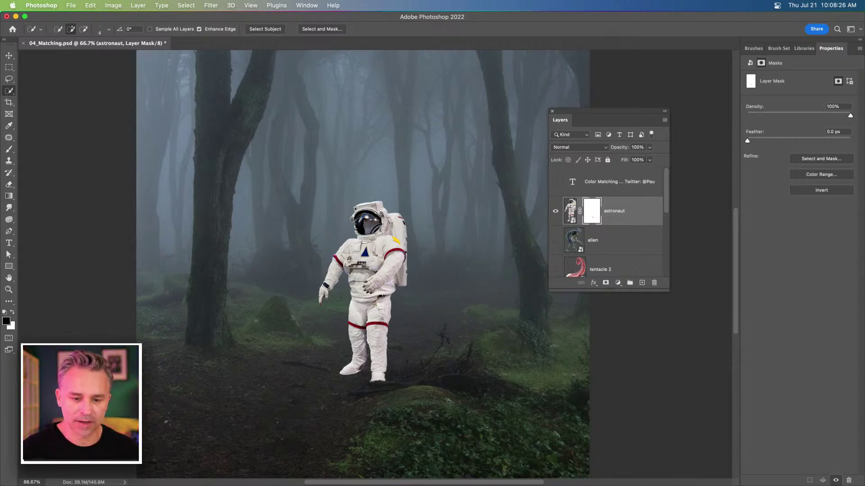
pyautogui.moveTo(550, 292); pyautogui.dragTo(509, 291)
pyautogui.press('super+equal')
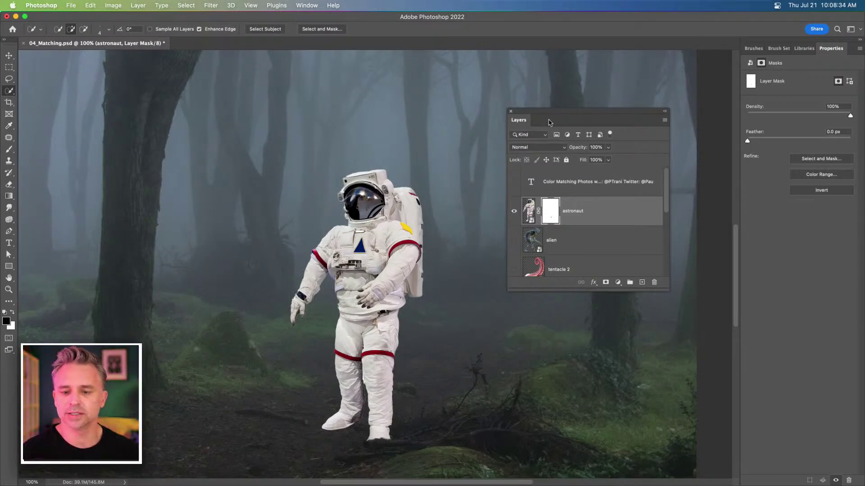
pyautogui.moveTo(550, 122); pyautogui.dragTo(488, 124)
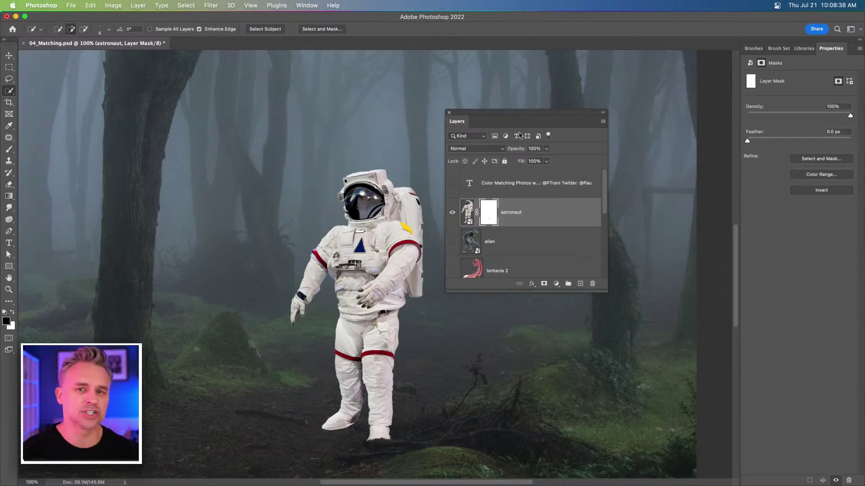
pyautogui.click(209, 7)
pyautogui.moveTo(195, 5)
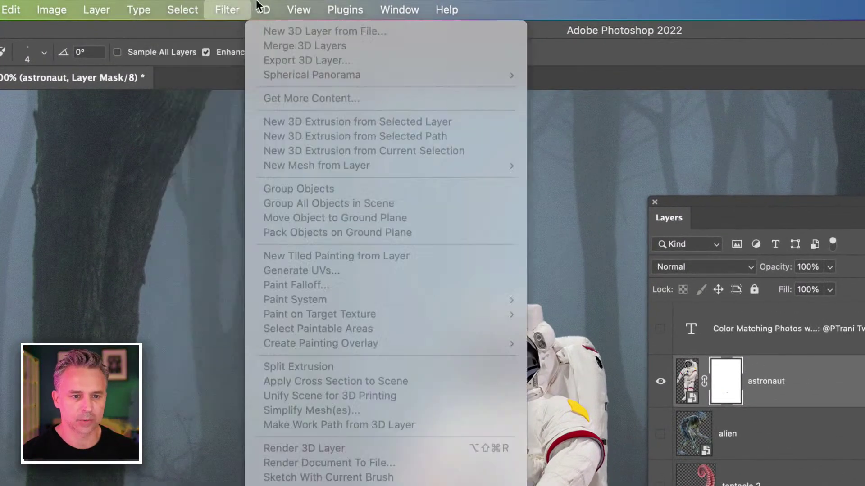
pyautogui.moveTo(233, 5)
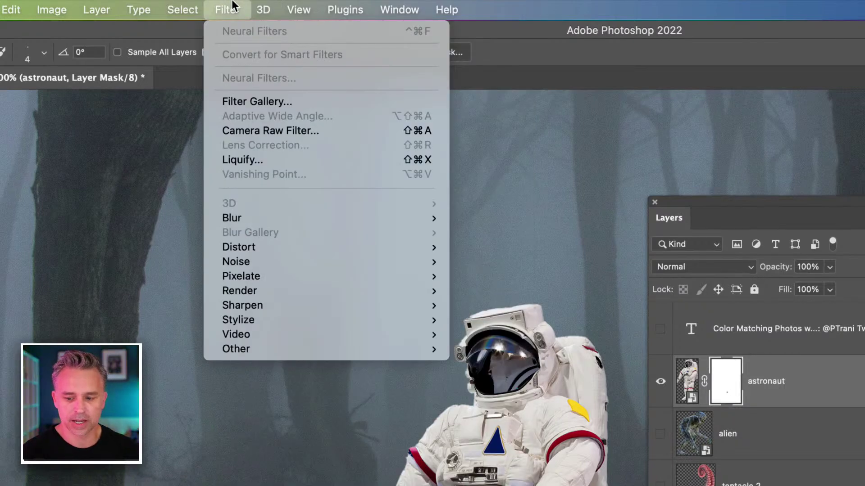
pyautogui.click(233, 2)
pyautogui.click(232, 3)
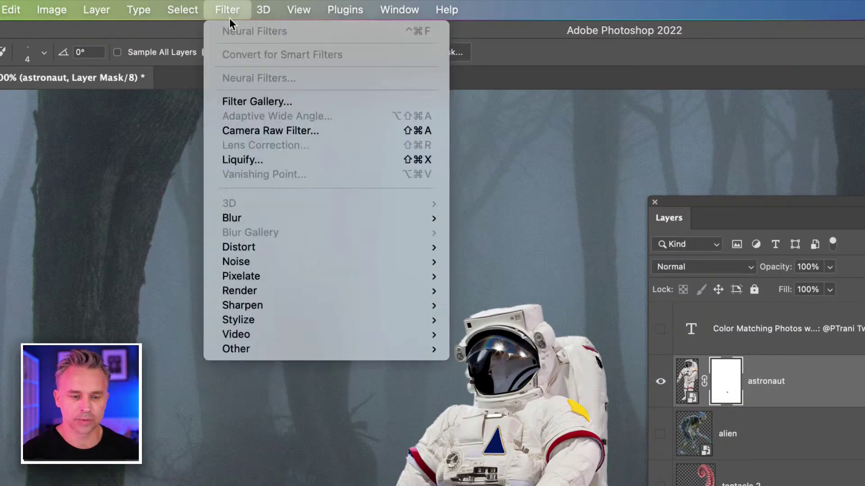
# - Target the astronaut layer's image instead of its mask and open Neural Filters
pyautogui.click(716, 393)
pyautogui.click(696, 389)
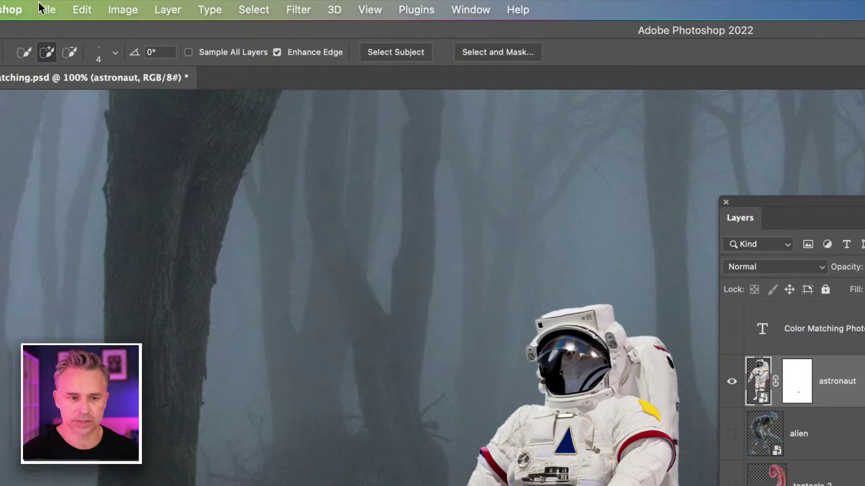
pyautogui.click(224, 12)
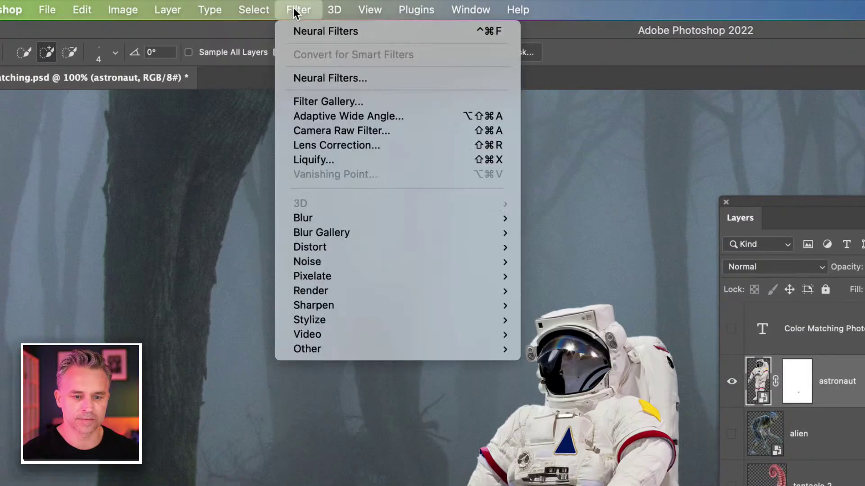
pyautogui.click(322, 82)
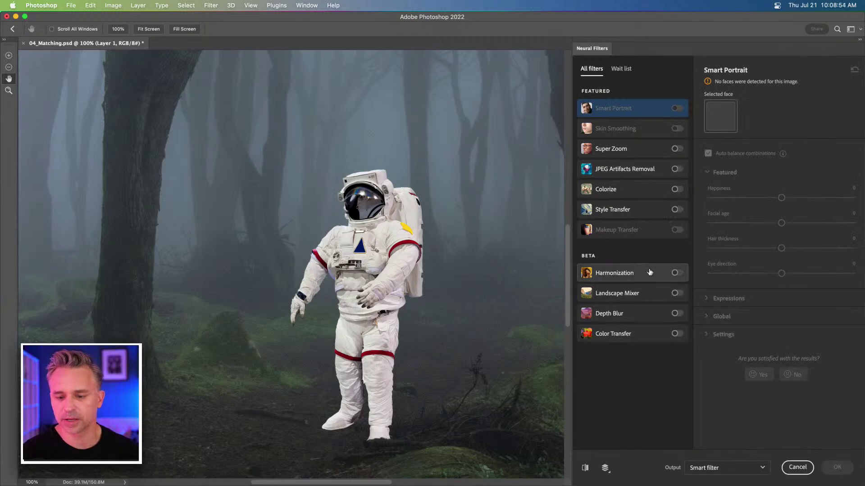
# - Enable the Harmonization filter and choose the forest layer as its reference image
pyautogui.click(674, 273)
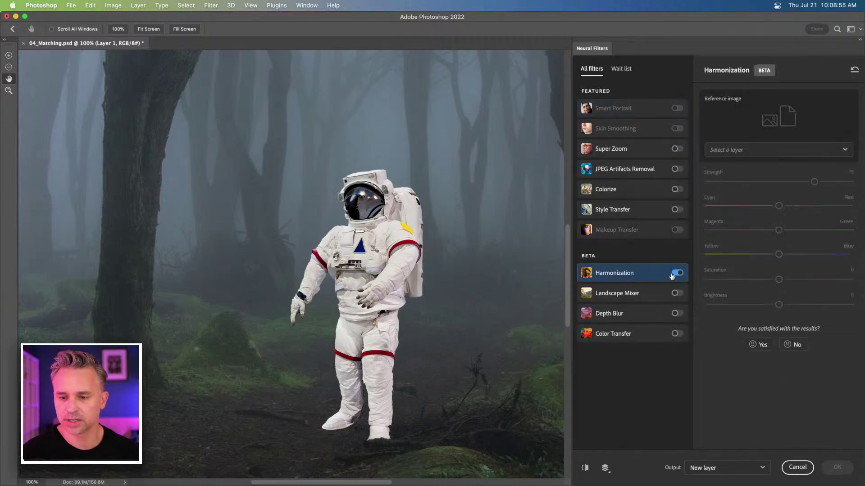
pyautogui.click(784, 151)
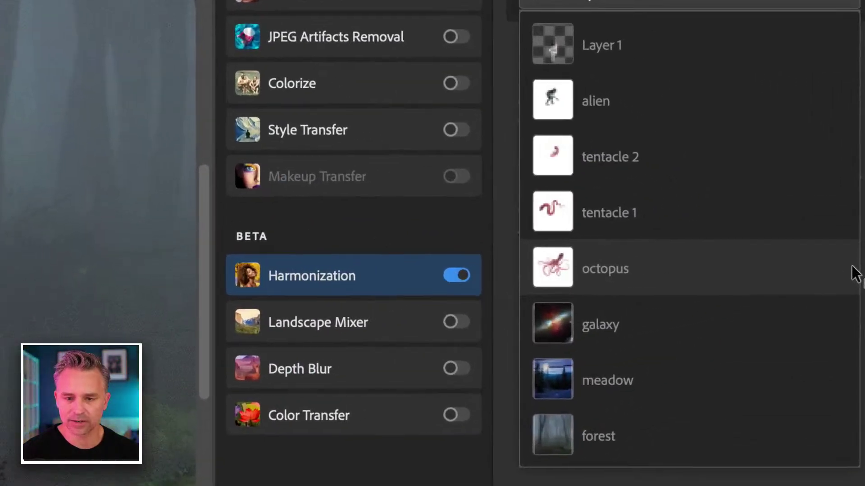
pyautogui.click(588, 437)
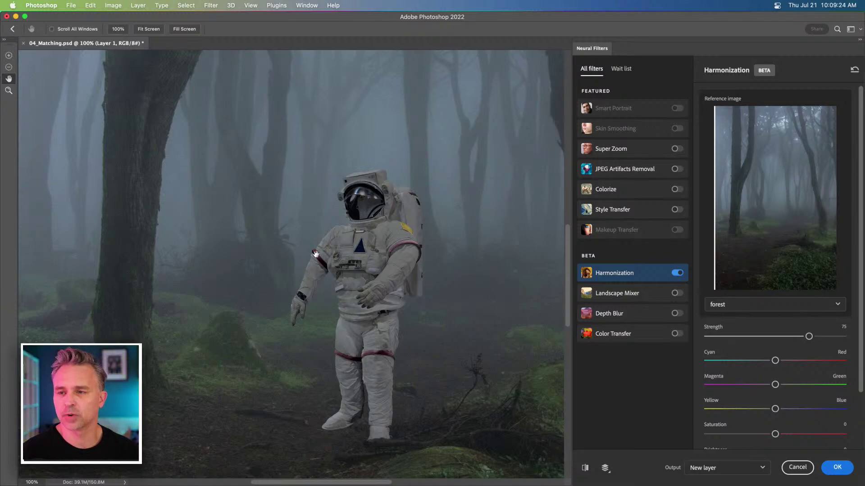
# - Set the Harmonization strength to 90 and apply it to the astronaut with the output set to Smart filter
pyautogui.moveTo(808, 336); pyautogui.dragTo(826, 339)
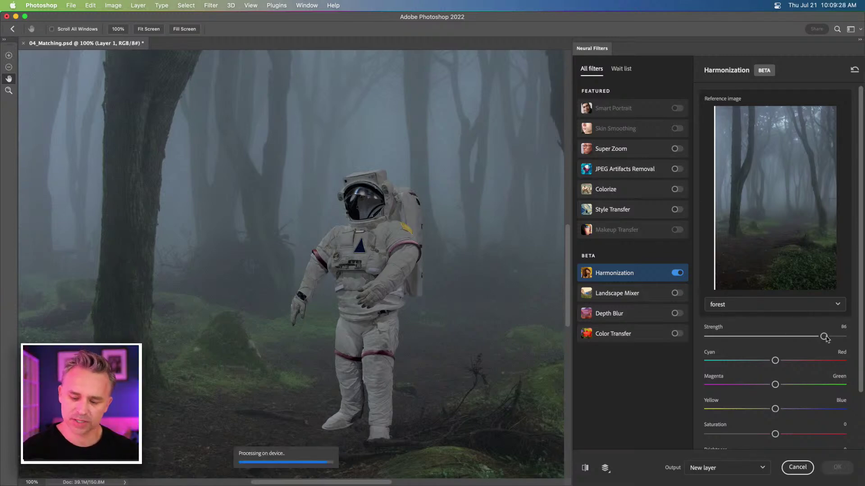
pyautogui.press('super+minus')
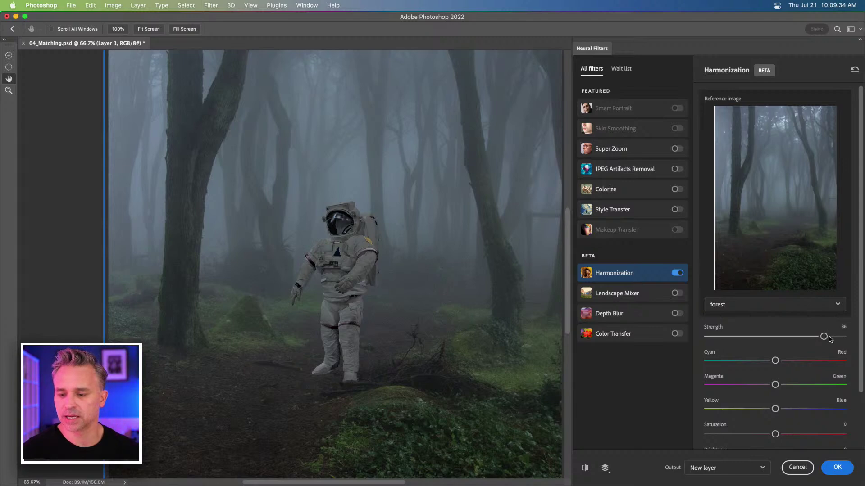
pyautogui.moveTo(825, 337); pyautogui.dragTo(831, 337)
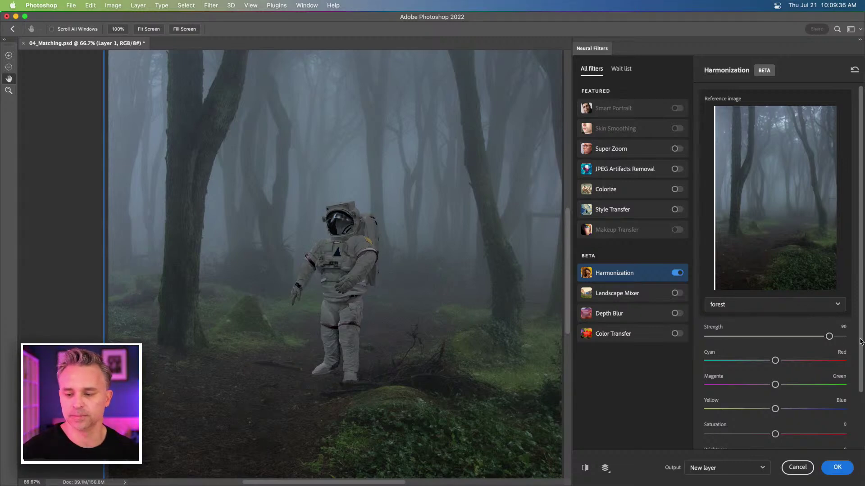
pyautogui.scroll(-3, 859, 340)
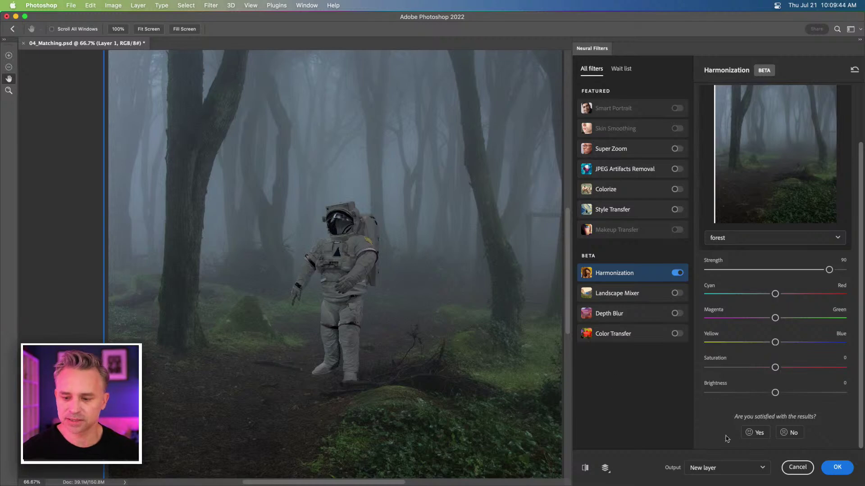
pyautogui.click(735, 468)
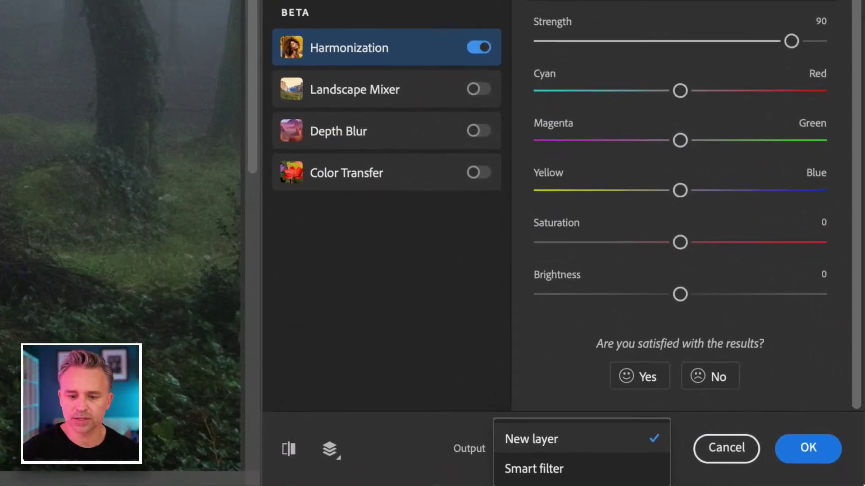
pyautogui.click(561, 468)
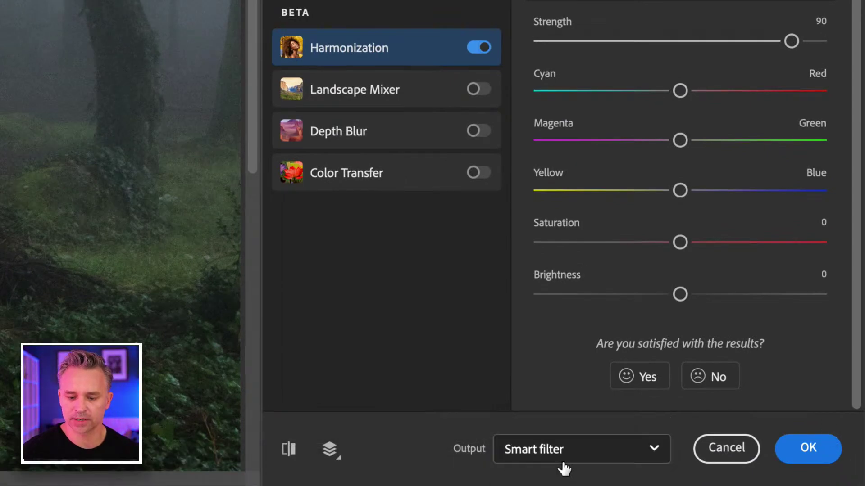
pyautogui.click(799, 450)
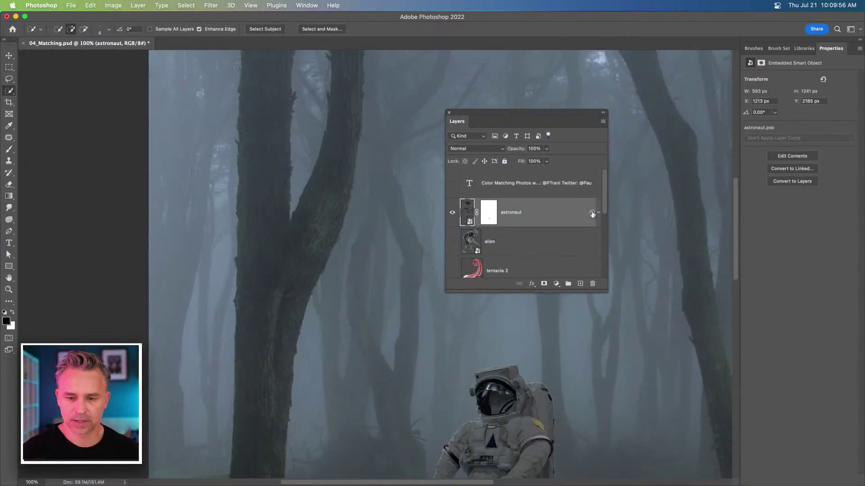
# - Expand the astronaut's Smart Filters and disable the filter mask
pyautogui.click(597, 214)
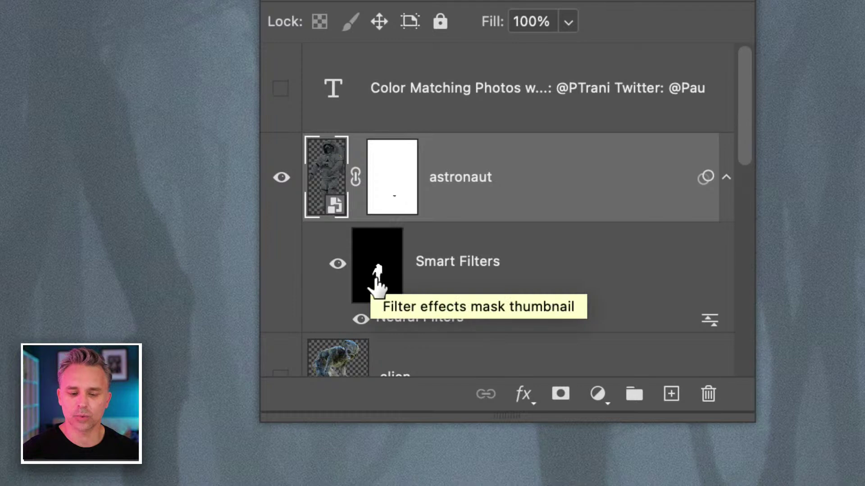
pyautogui.click(377, 270)
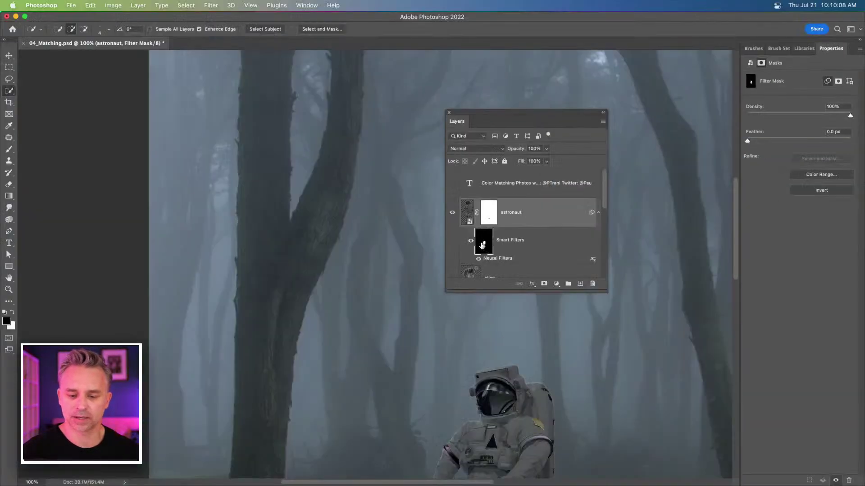
pyautogui.moveTo(410, 409); pyautogui.dragTo(278, 198)
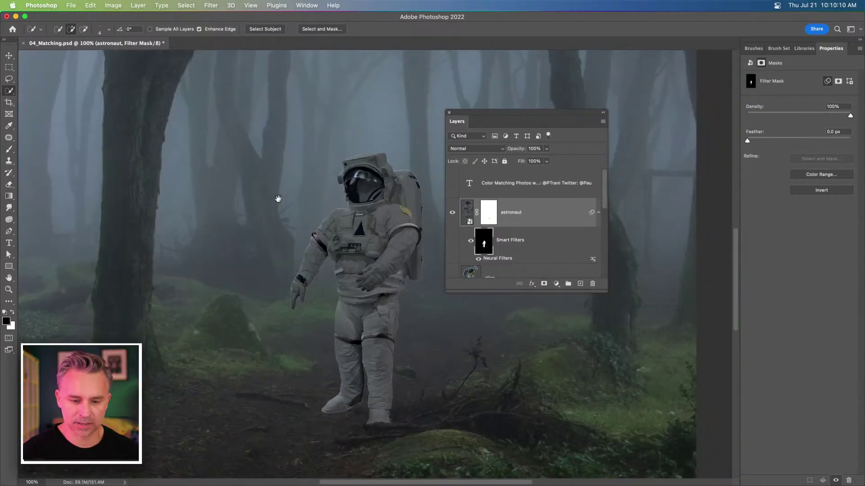
pyautogui.rightClick(484, 243)
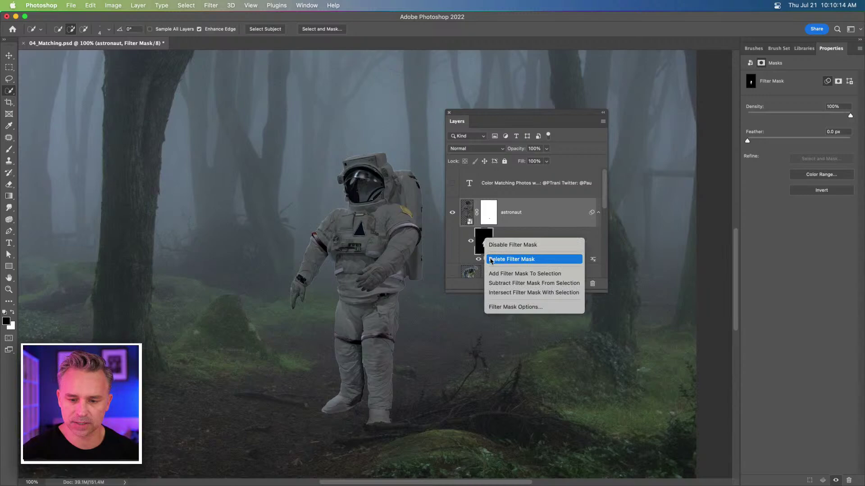
pyautogui.click(490, 245)
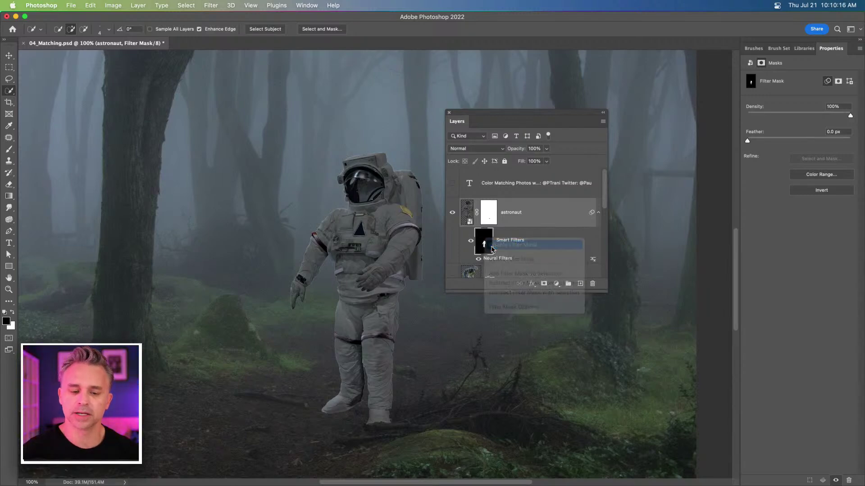
# - Try moving the astronaut about 355 px left and 330 px up with its filter mask disabled, and undo the move
pyautogui.click(8, 55)
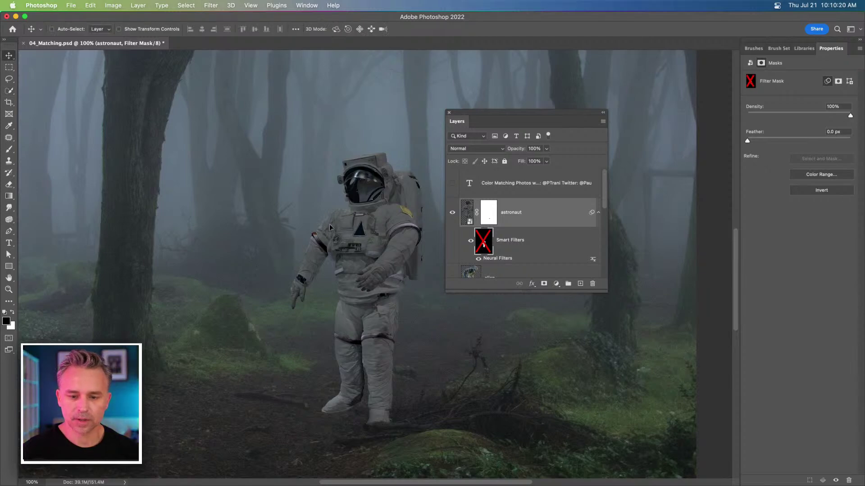
pyautogui.click(470, 213)
pyautogui.moveTo(333, 258); pyautogui.dragTo(248, 181)
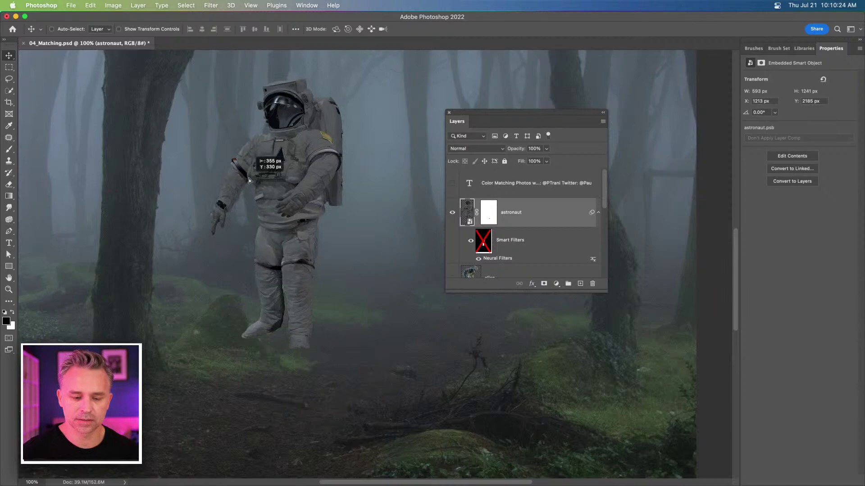
pyautogui.press('super+z')
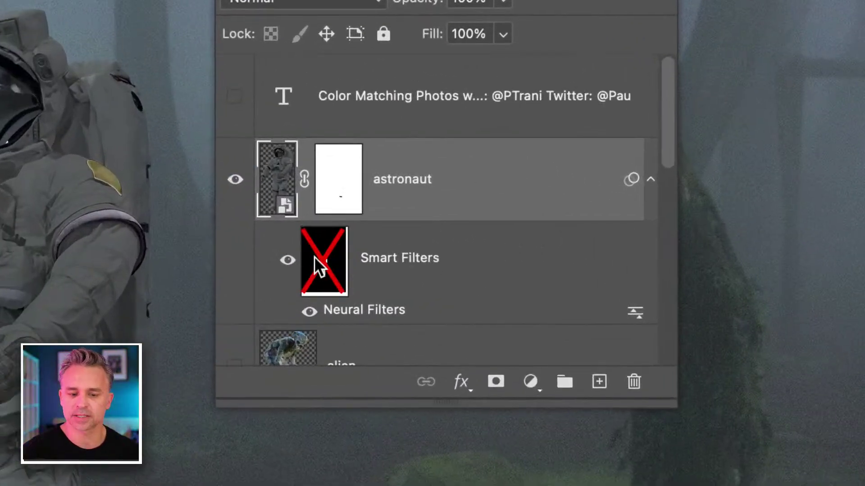
# - Delete the disabled filter mask from the astronaut's Smart Filters
pyautogui.click(321, 260)
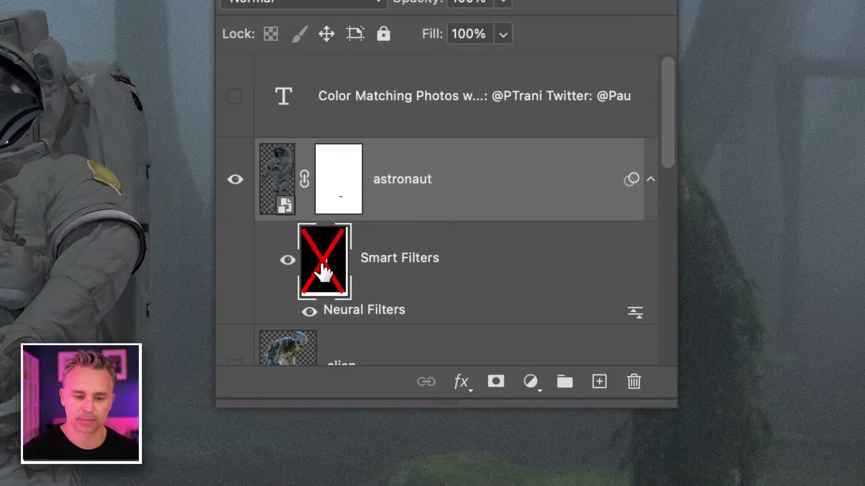
pyautogui.rightClick(320, 257)
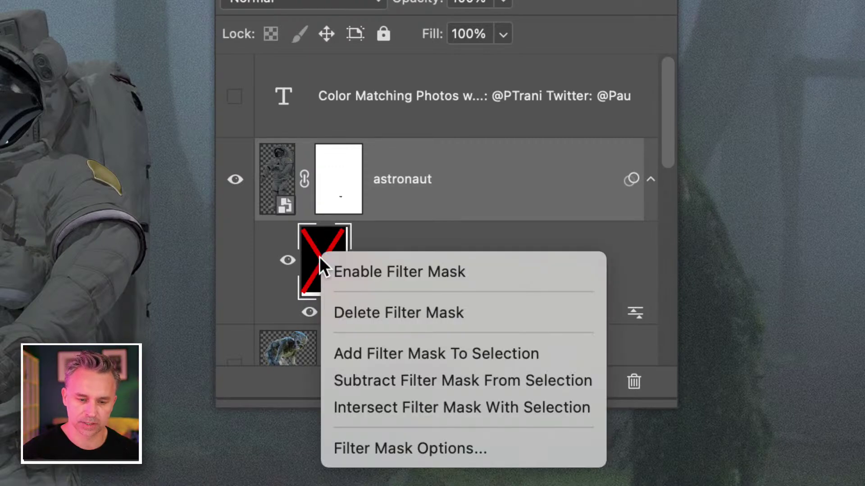
pyautogui.click(364, 309)
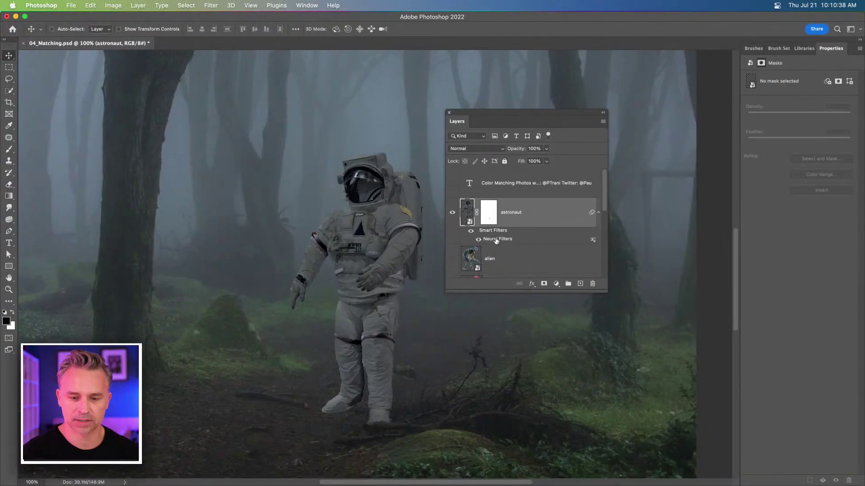
# - Move the Layers panel away from the astronaut and lengthen it, and reopen the Neural Filters settings just to view them
pyautogui.moveTo(494, 120); pyautogui.dragTo(585, 125)
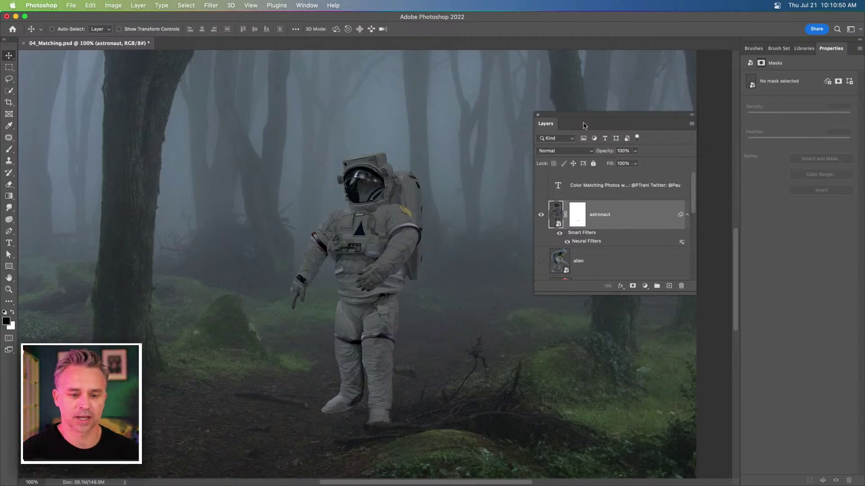
pyautogui.moveTo(664, 293); pyautogui.dragTo(652, 361)
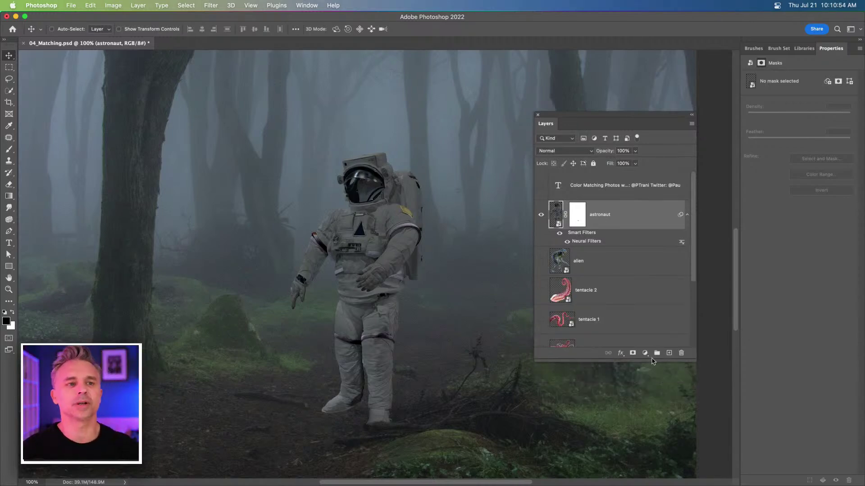
pyautogui.doubleClick(588, 242)
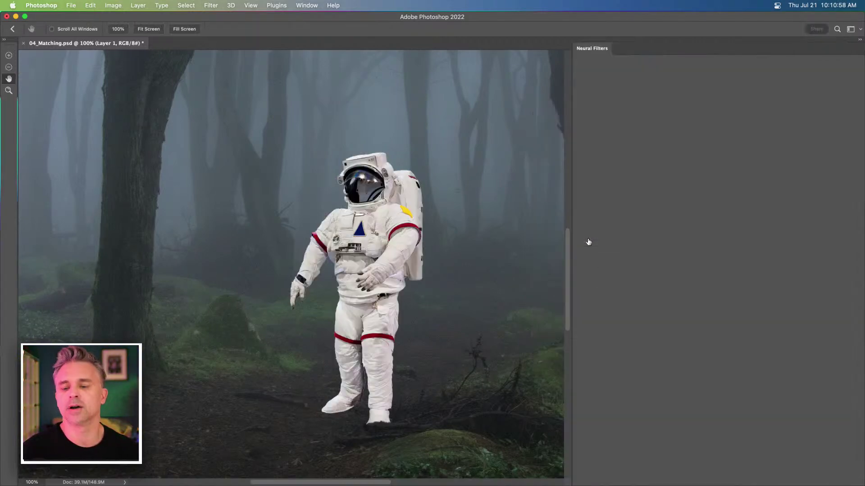
pyautogui.press('Escape')
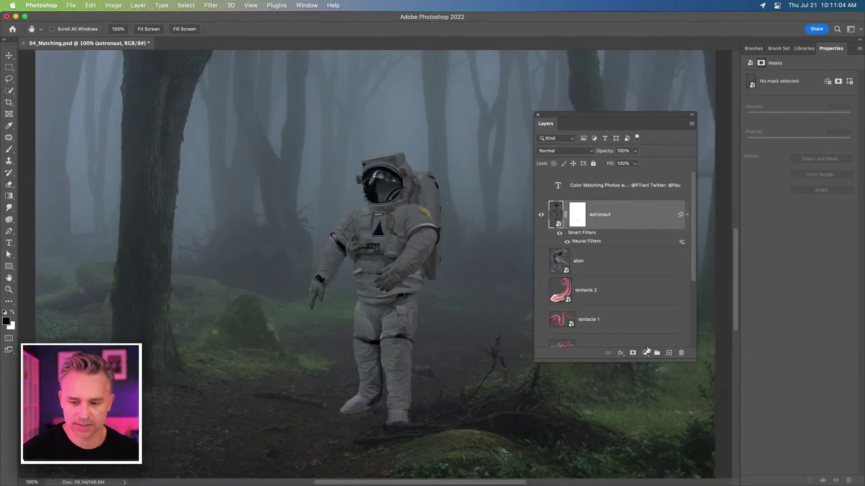
# - Add a Brightness/Contrast adjustment layer above the astronaut and clip it to the astronaut layer
pyautogui.click(645, 353)
pyautogui.moveTo(671, 477)
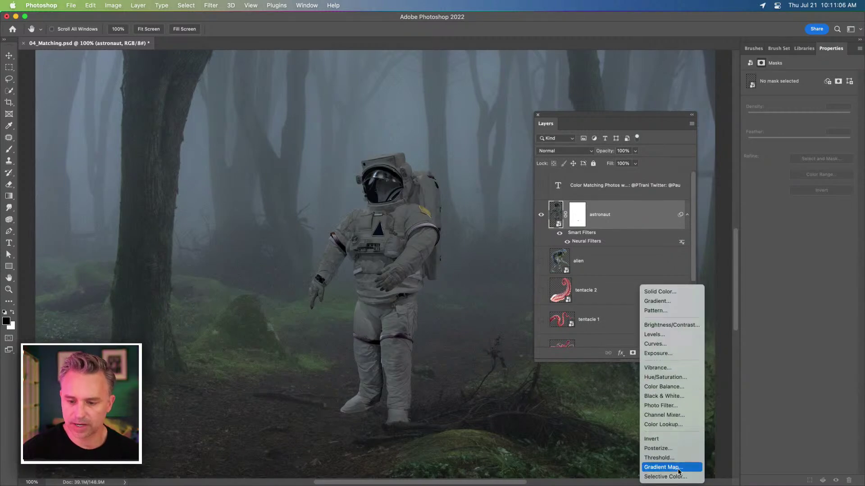
pyautogui.click(677, 327)
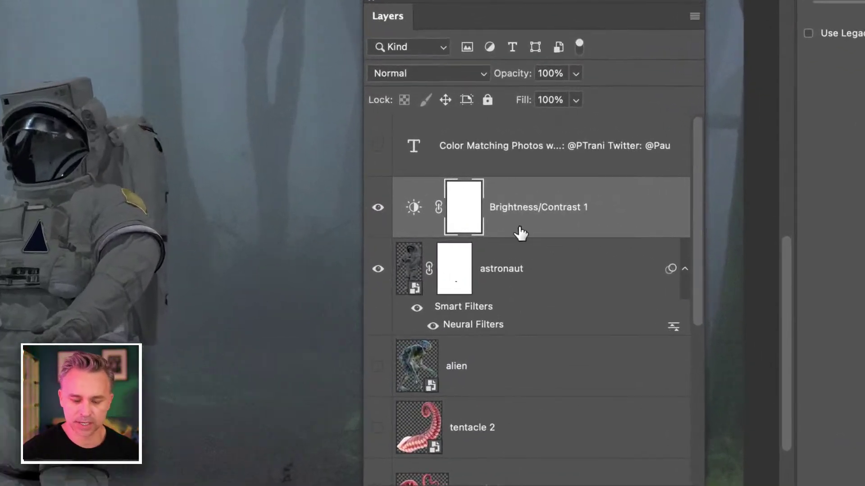
pyautogui.keyDown('alt'); pyautogui.click(529, 232); pyautogui.keyUp('alt')
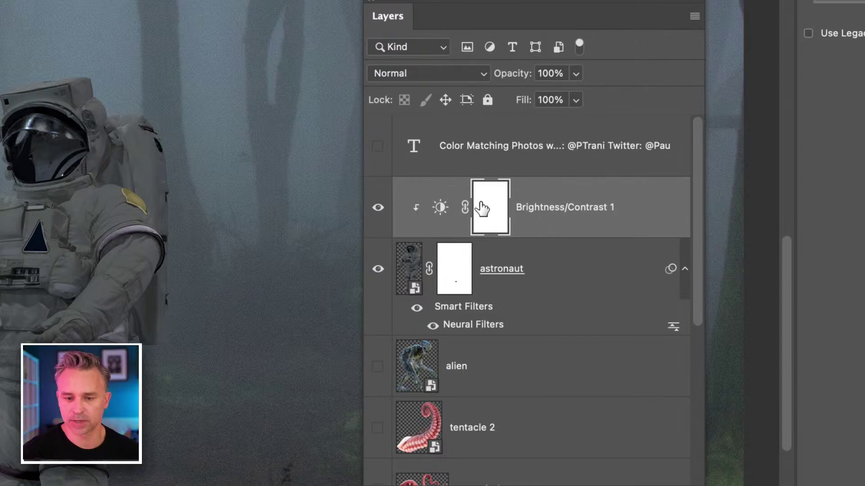
# - Set the adjustment layer's contrast to -17 and its brightness to -27
pyautogui.click(481, 211)
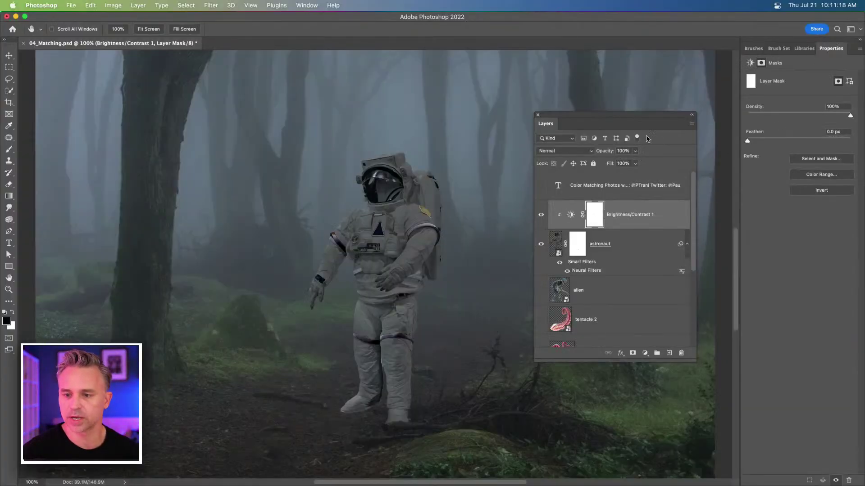
pyautogui.click(570, 218)
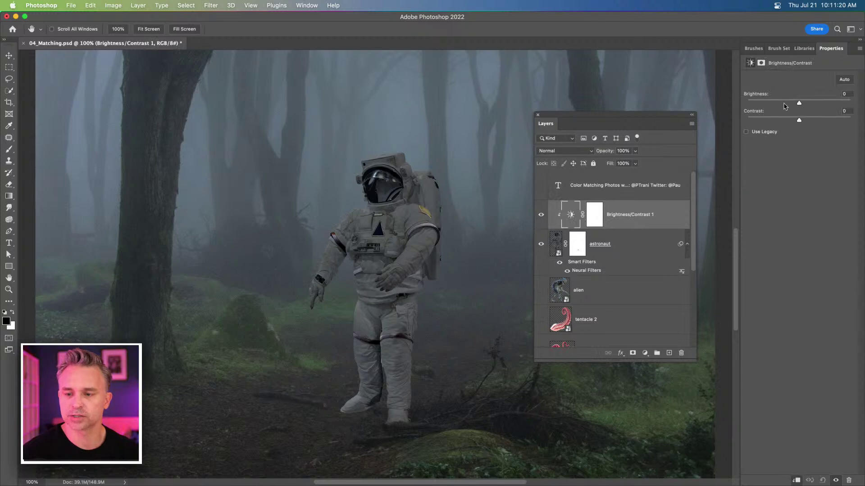
pyautogui.click(782, 120)
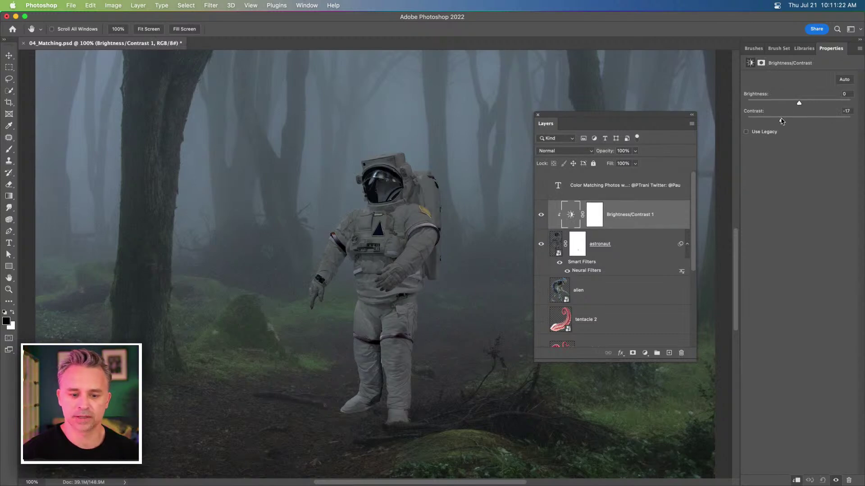
pyautogui.click(790, 103)
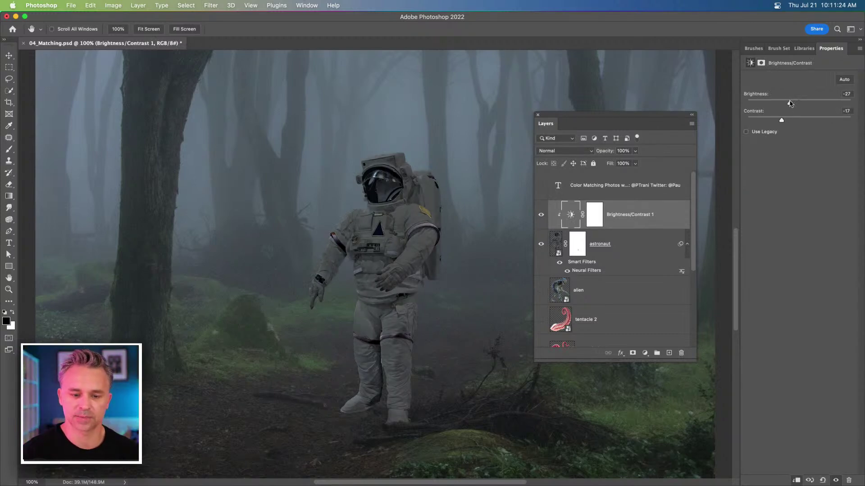
# - Compare the whole image with and without the Brightness/Contrast adjustment, and delete that adjustment layer
pyautogui.press('super+minus')
pyautogui.press('super+minus')
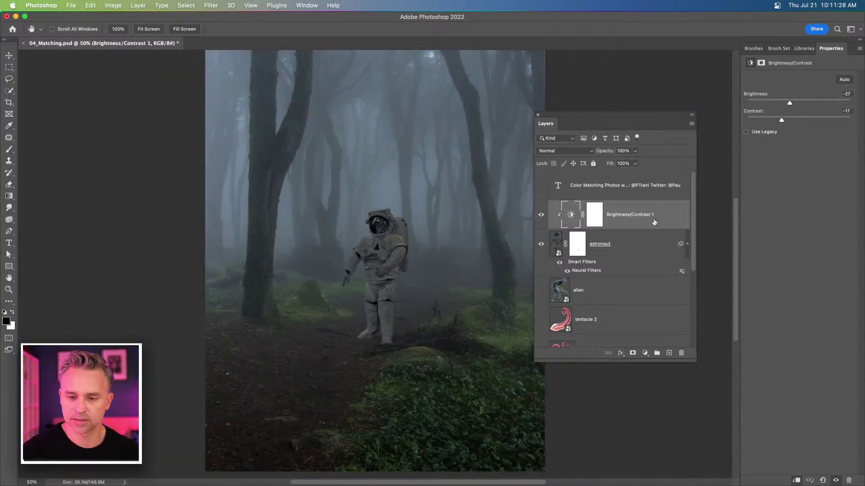
pyautogui.click(542, 217)
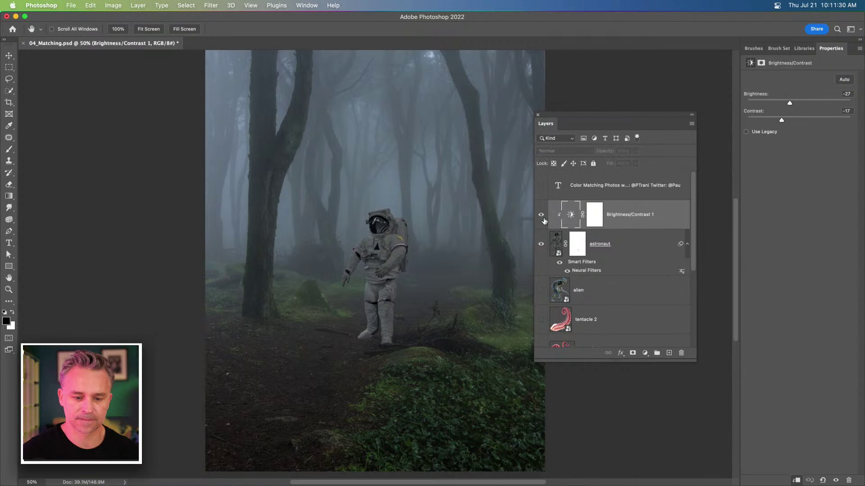
pyautogui.click(543, 217)
pyautogui.click(542, 217)
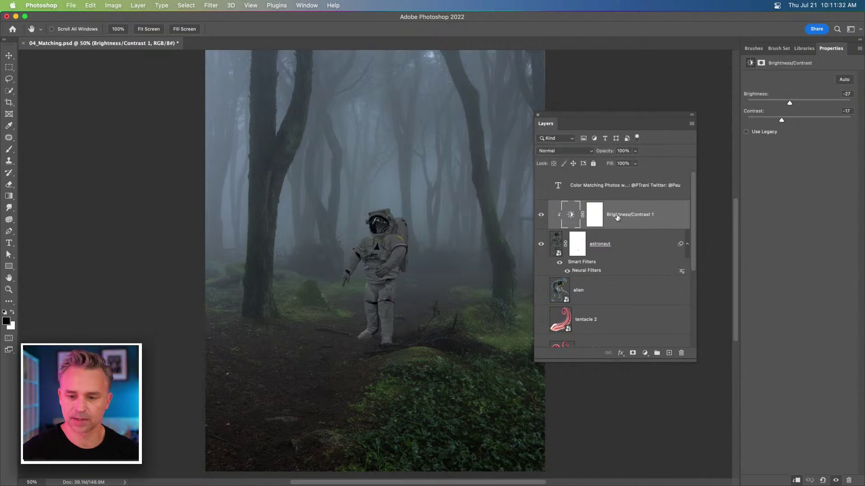
pyautogui.press('BackSpace')
# - Dock the Layers panel beside Properties and collapse the astronaut's Smart Filters list
pyautogui.moveTo(563, 125); pyautogui.dragTo(863, 158)
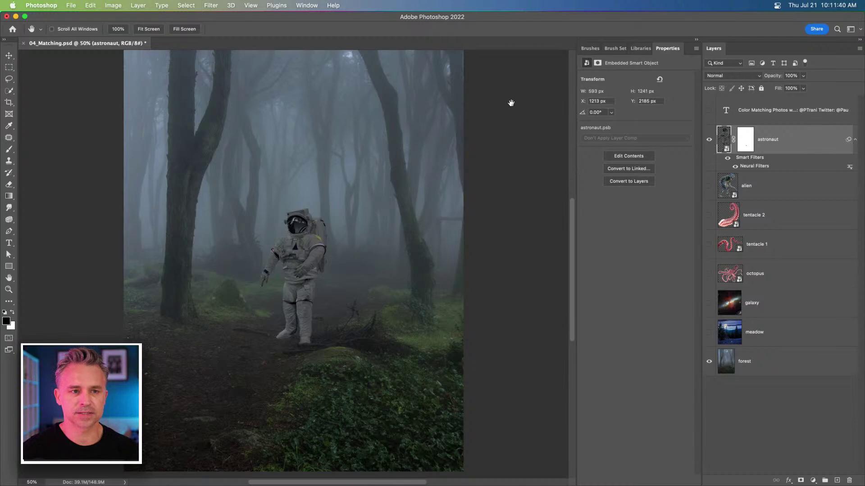
pyautogui.press('super+1')
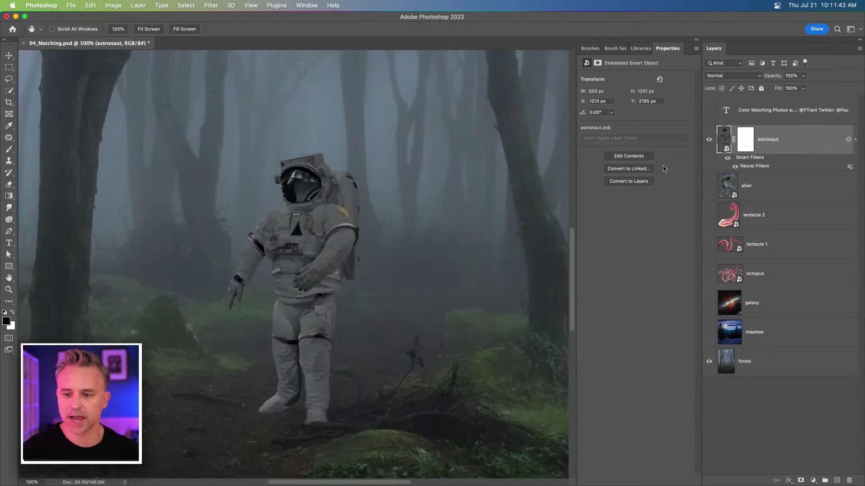
pyautogui.click(855, 140)
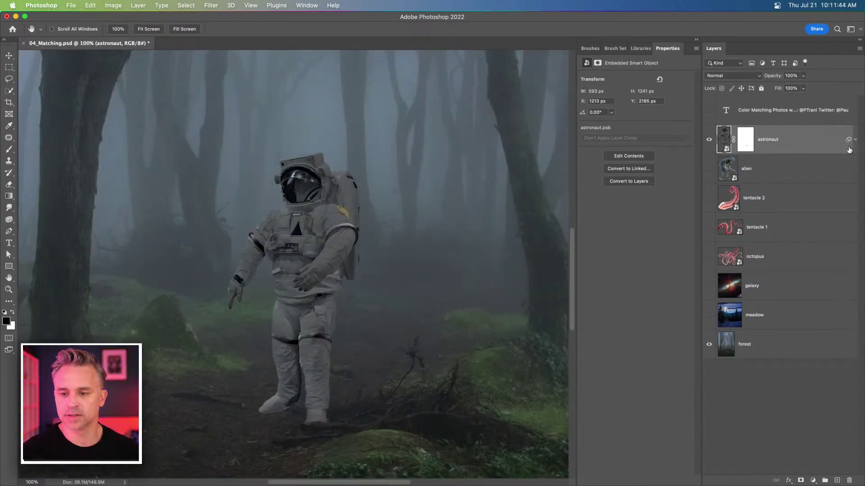
# - Create a new empty layer above the astronaut and clip it to the astronaut layer
pyautogui.click(836, 480)
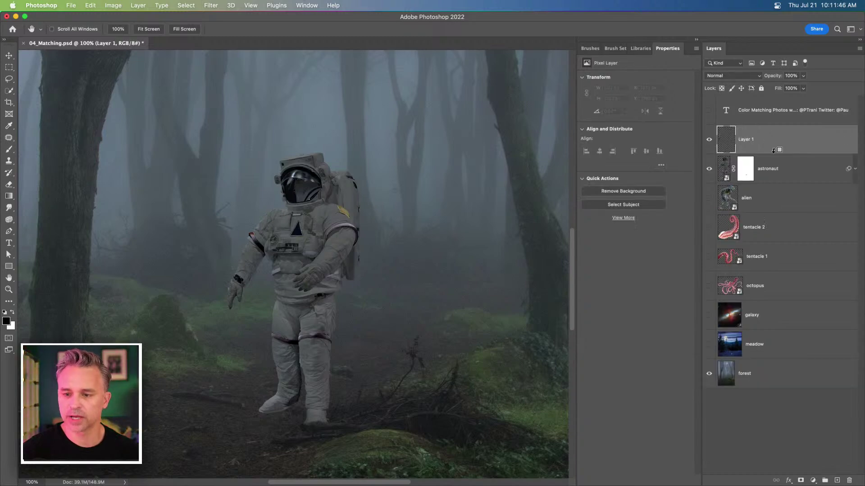
pyautogui.keyDown('alt'); pyautogui.click(774, 150); pyautogui.keyUp('alt')
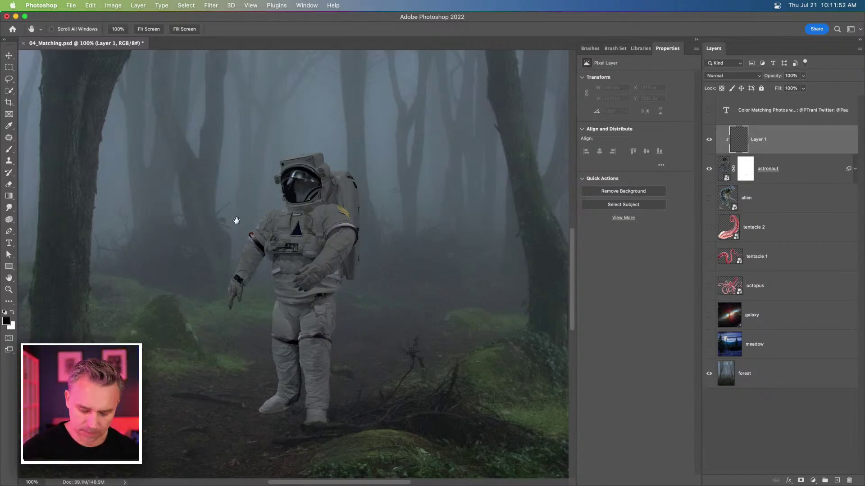
pyautogui.press('space')
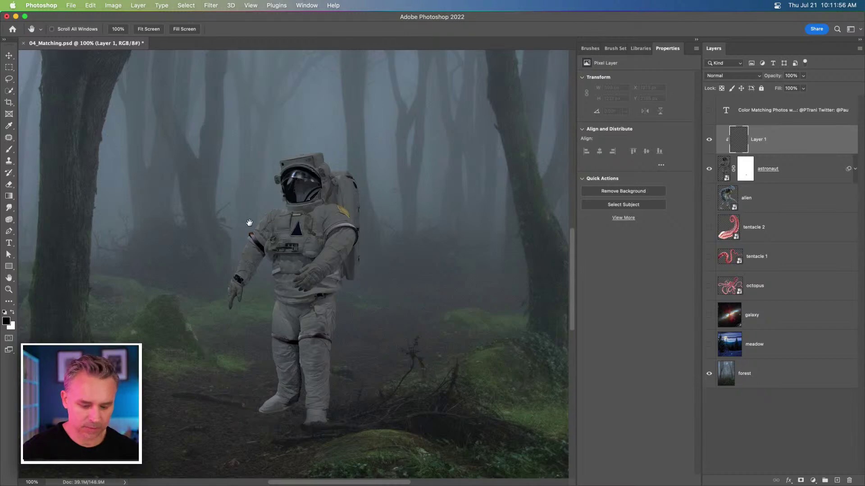
pyautogui.press('space')
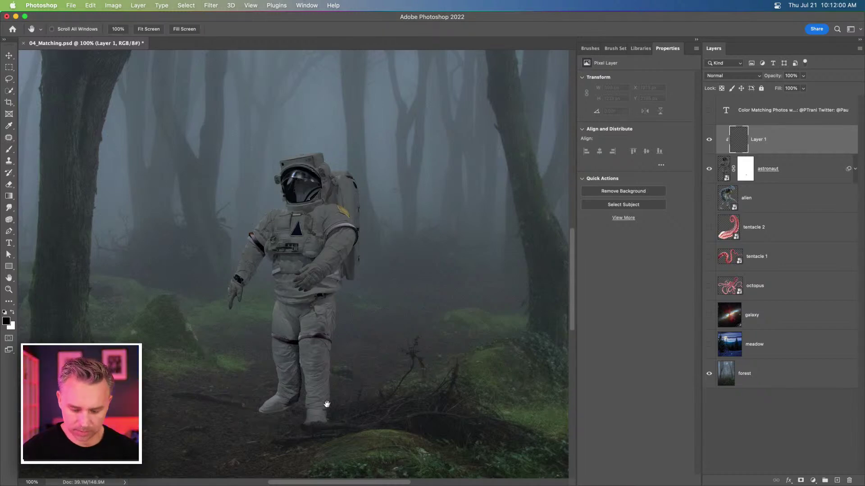
pyautogui.press('space')
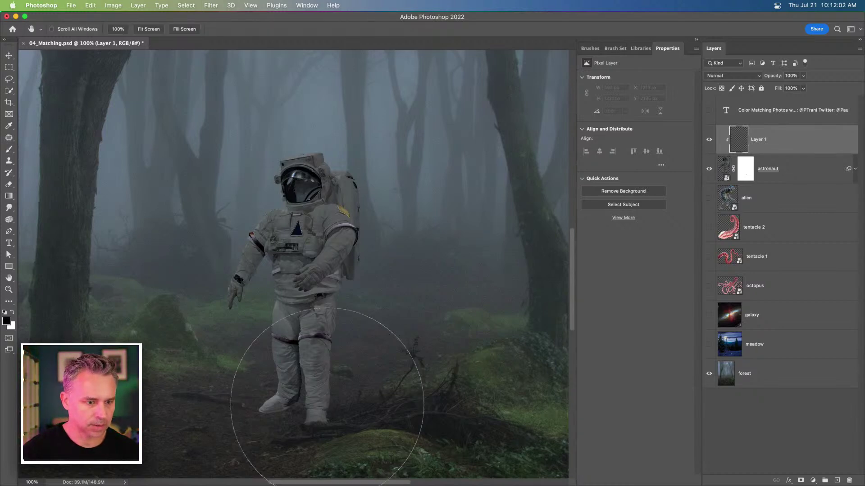
pyautogui.press('space')
# - Choose the Pencil tool with the Soft Round preset and reduce its size to 200 px
pyautogui.rightClick(9, 150)
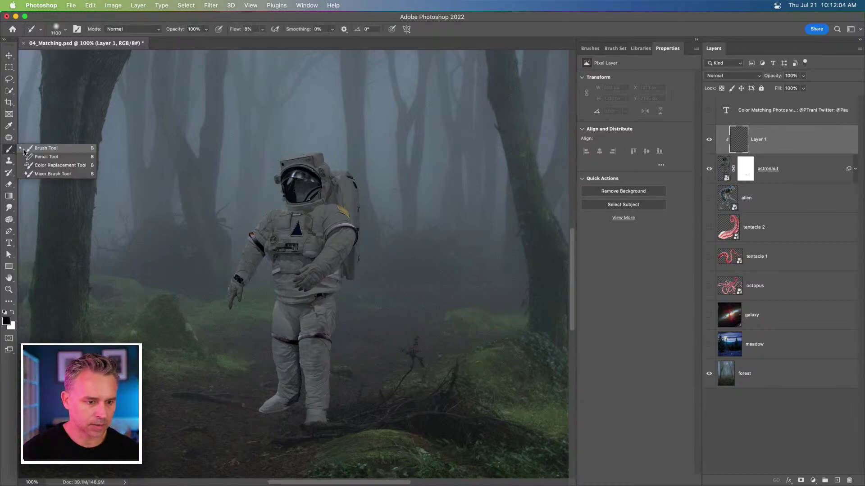
pyautogui.click(41, 156)
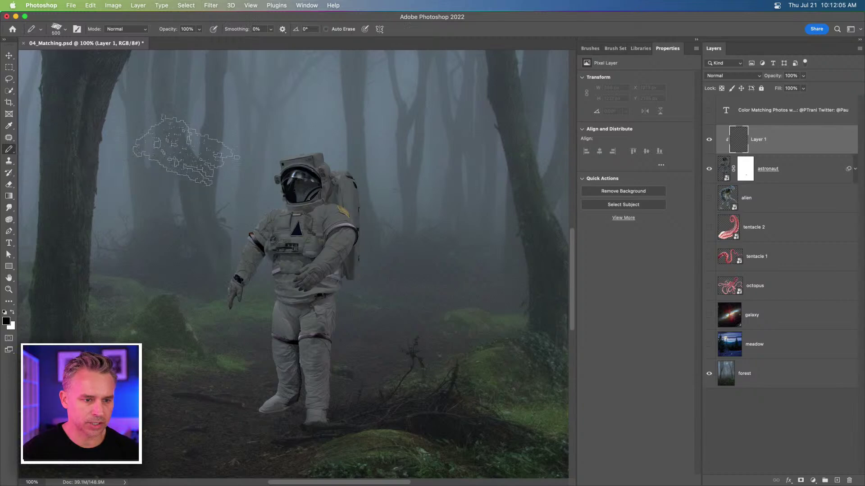
pyautogui.click(60, 28)
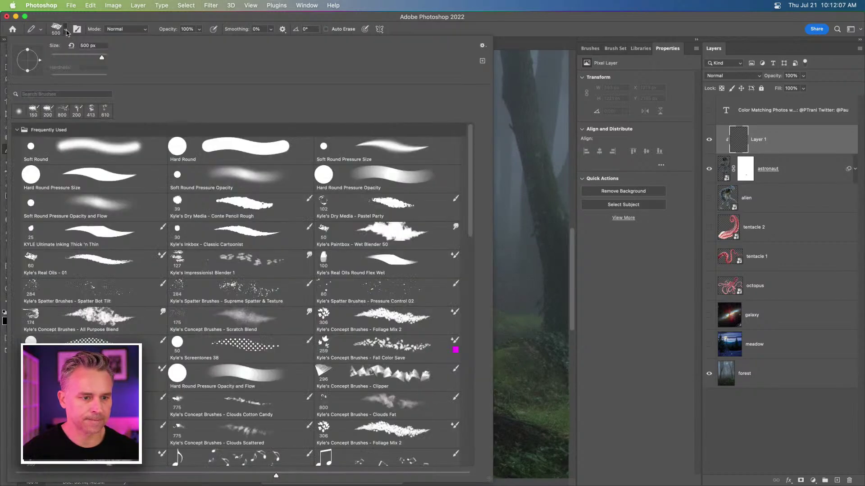
pyautogui.click(66, 144)
pyautogui.press('Return')
pyautogui.press('[')
pyautogui.press('[')
pyautogui.press('[')
pyautogui.press('[')
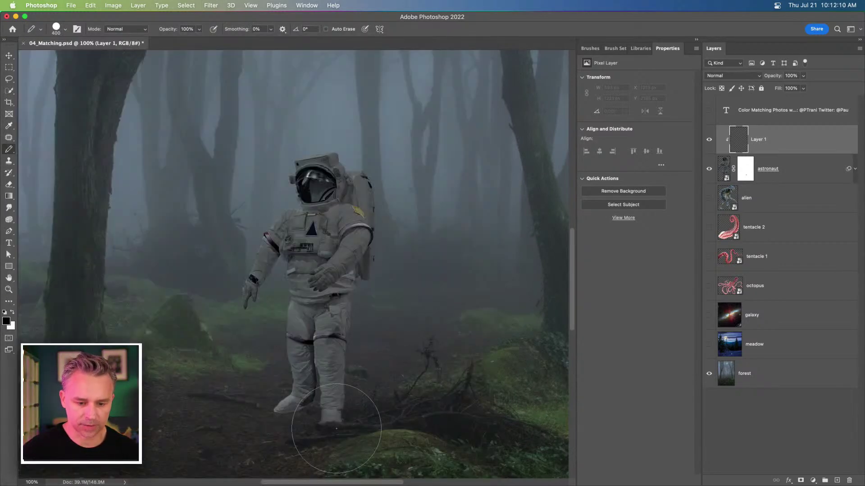
# - Try a black pencil dab over the astronaut's foot, undo it, and release the new layer from its clipping mask
pyautogui.click(334, 432)
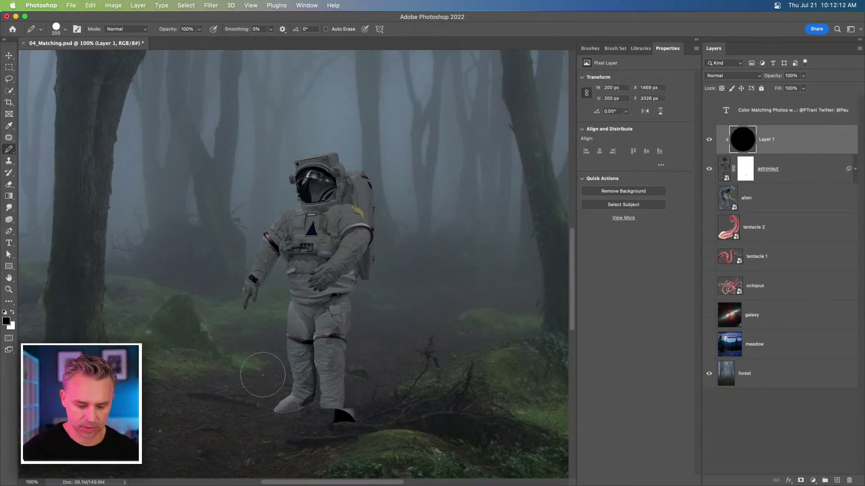
pyautogui.hotkey('ctrl', 'z')
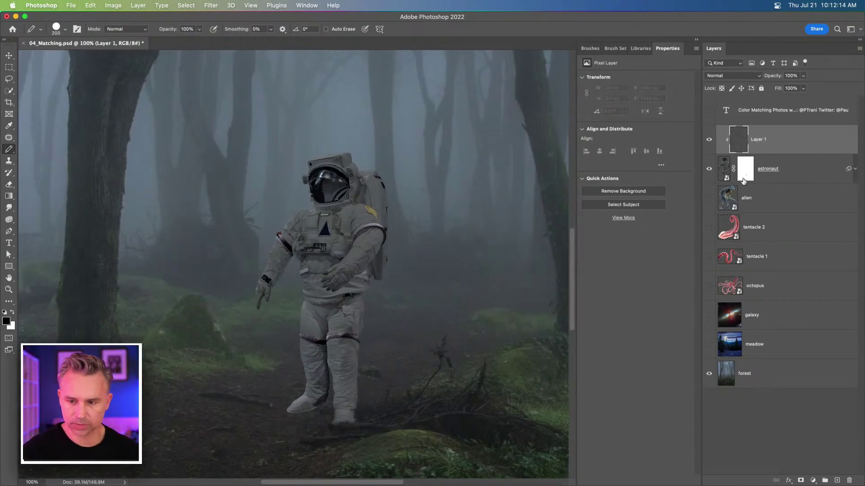
pyautogui.keyDown('alt'); pyautogui.click(782, 151); pyautogui.keyUp('alt')
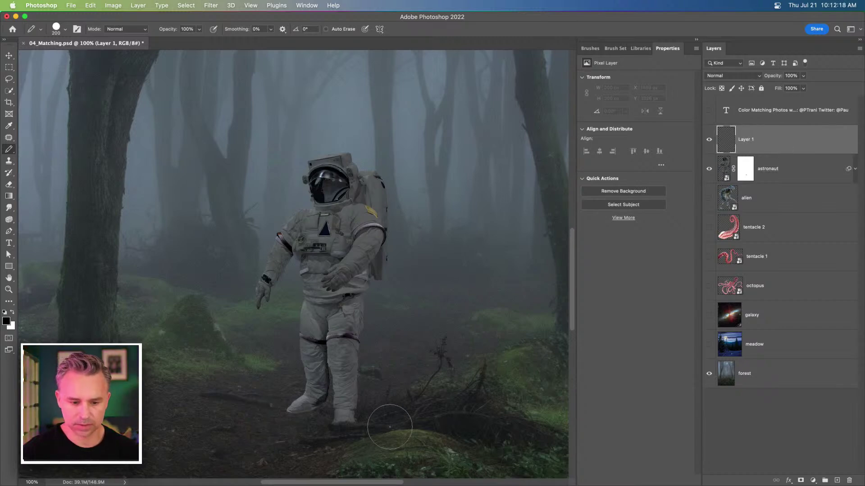
# - Try a black dab below the astronaut's feet and a Soft Round stroke across the torso, undoing each
pyautogui.click(340, 435)
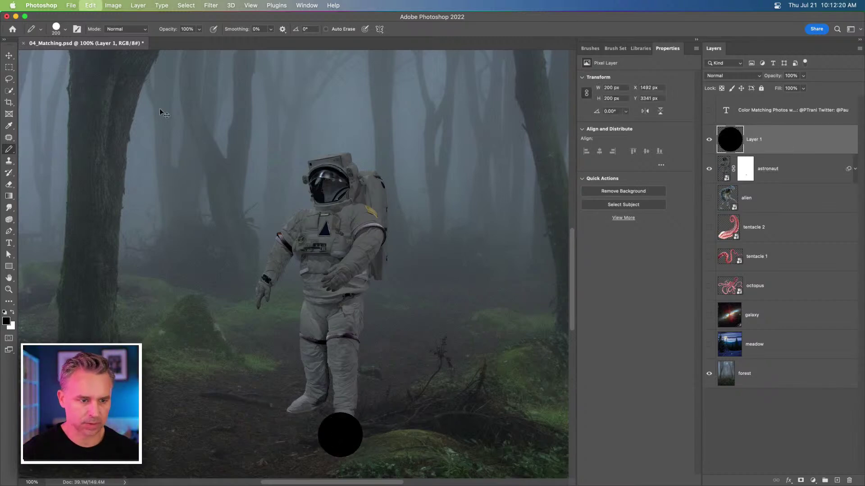
pyautogui.hotkey('ctrl', 'z')
pyautogui.rightClick(104, 71)
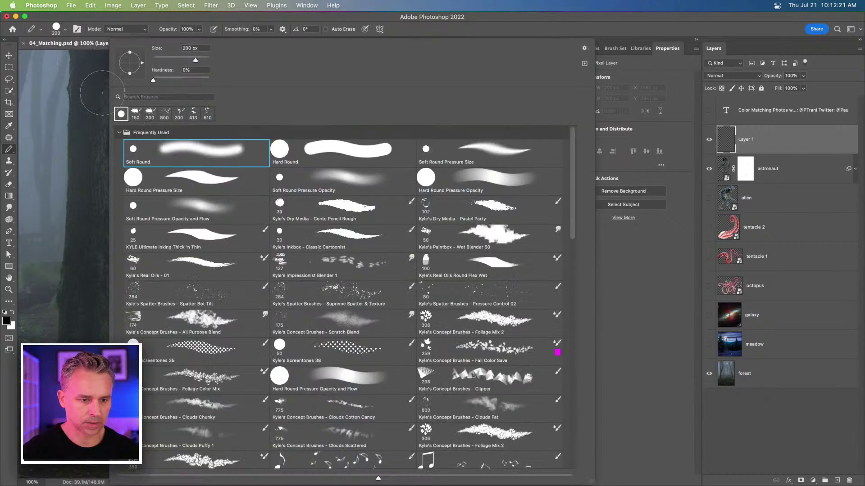
pyautogui.doubleClick(162, 158)
pyautogui.moveTo(234, 278)
pyautogui.mouseDown()
pyautogui.moveTo(286, 241)
pyautogui.moveTo(391, 270)
pyautogui.mouseUp()
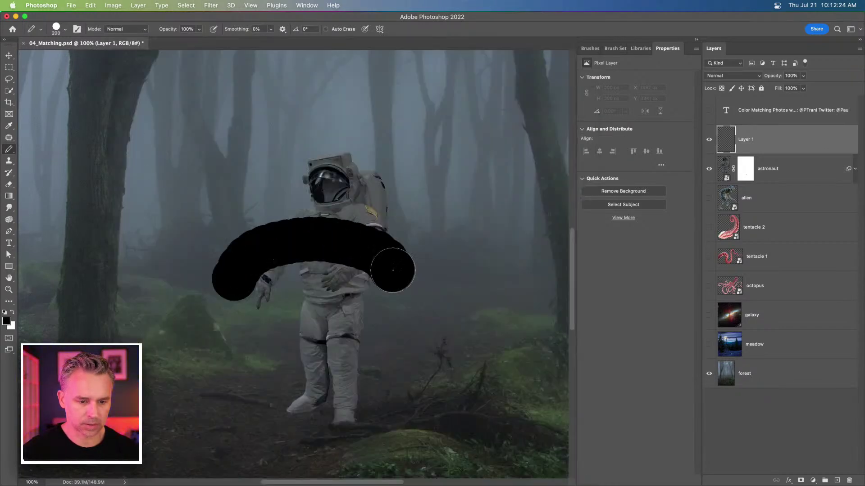
pyautogui.hotkey('ctrl', 'z')
# - Try a black stroke over the astronaut's feet, undo it, and delete the empty Layer 1
pyautogui.click(65, 28)
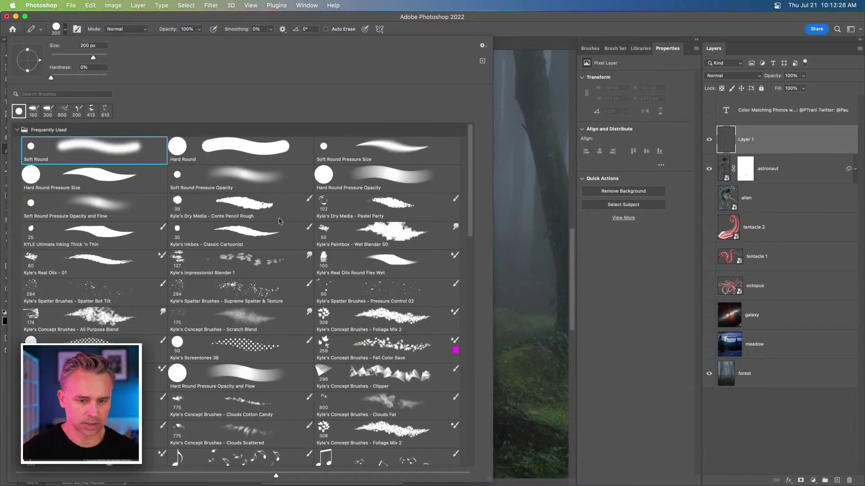
pyautogui.press('Escape')
pyautogui.moveTo(346, 433); pyautogui.dragTo(300, 421)
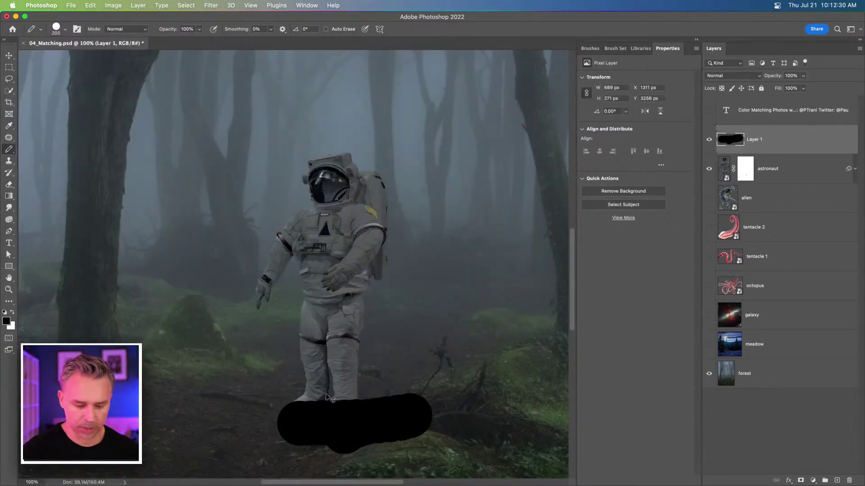
pyautogui.hotkey('ctrl', 'z')
pyautogui.press('Delete')
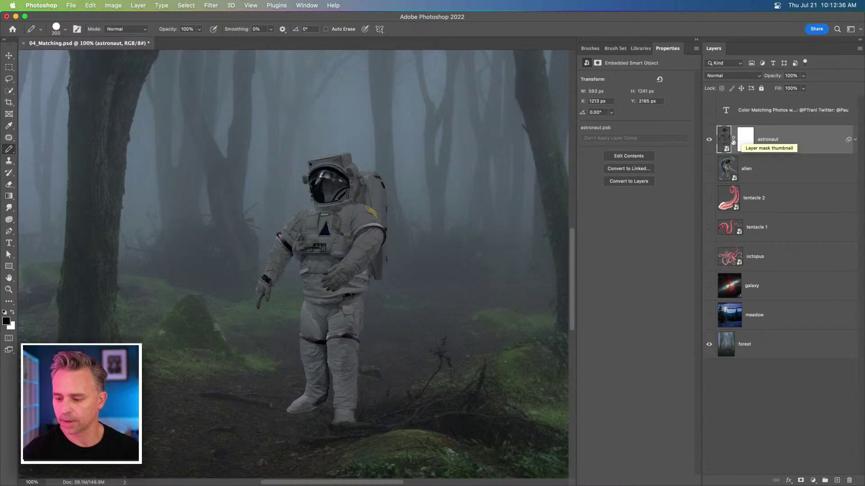
# - Show the tentacle 2 layer and move the tentacle above the astronaut's shoulder, to about X 1659 px, Y 1496 px
pyautogui.click(709, 198)
pyautogui.click(769, 205)
pyautogui.click(8, 55)
pyautogui.scroll(5, 127, 224)
pyautogui.moveTo(362, 239); pyautogui.dragTo(459, 209)
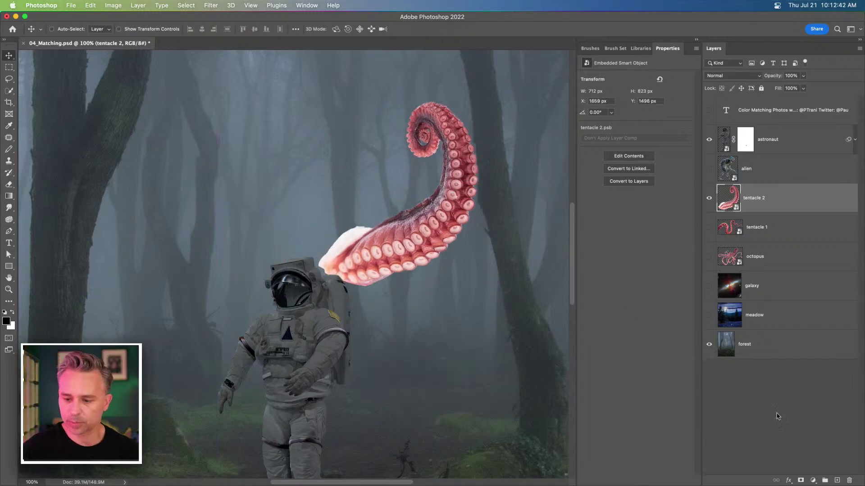
# - Add a Black & White adjustment layer directly above tentacle 2, keeping its default settings
pyautogui.click(813, 480)
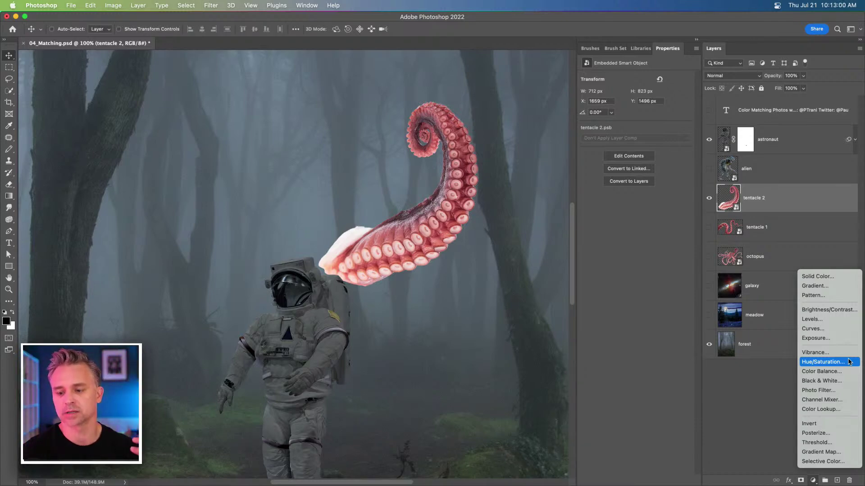
pyautogui.click(764, 198)
pyautogui.click(812, 481)
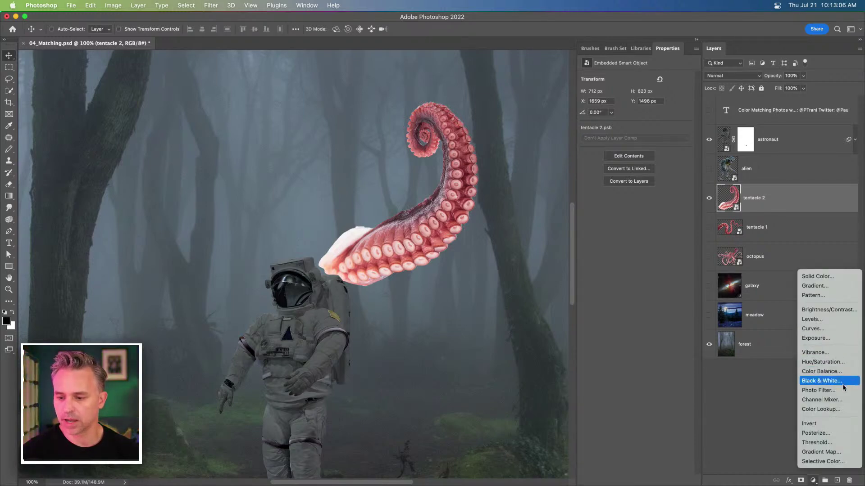
pyautogui.click(824, 381)
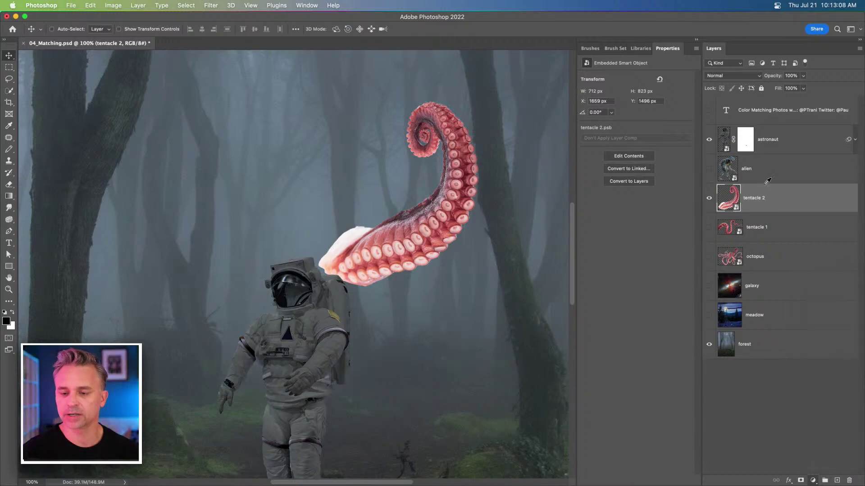
pyautogui.moveTo(783, 205)
pyautogui.mouseDown()
pyautogui.moveTo(783, 125)
pyautogui.moveTo(786, 204)
pyautogui.mouseUp()
pyautogui.scroll(-2, 336, 211)
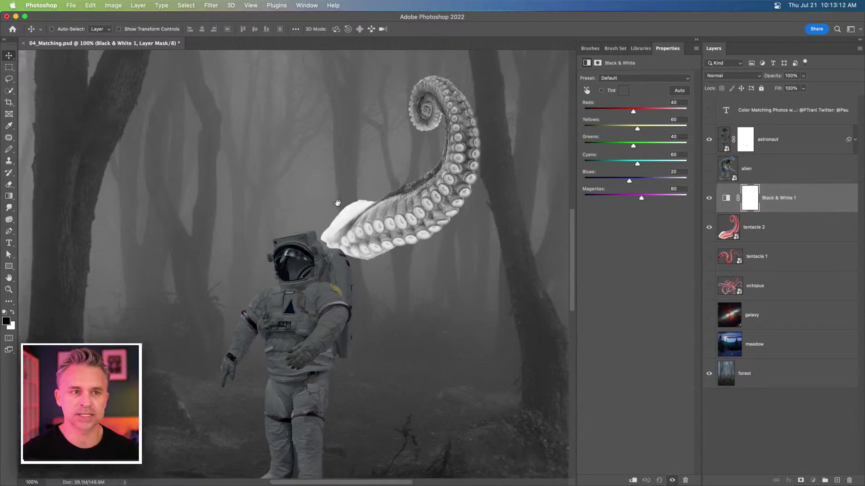
# - Add a Curves adjustment layer directly above tentacle 2 and clip it to the tentacle
pyautogui.click(779, 229)
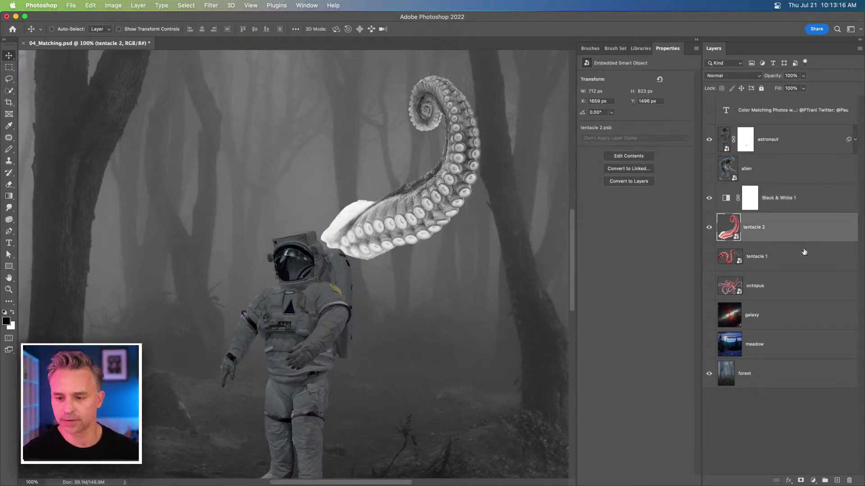
pyautogui.click(815, 479)
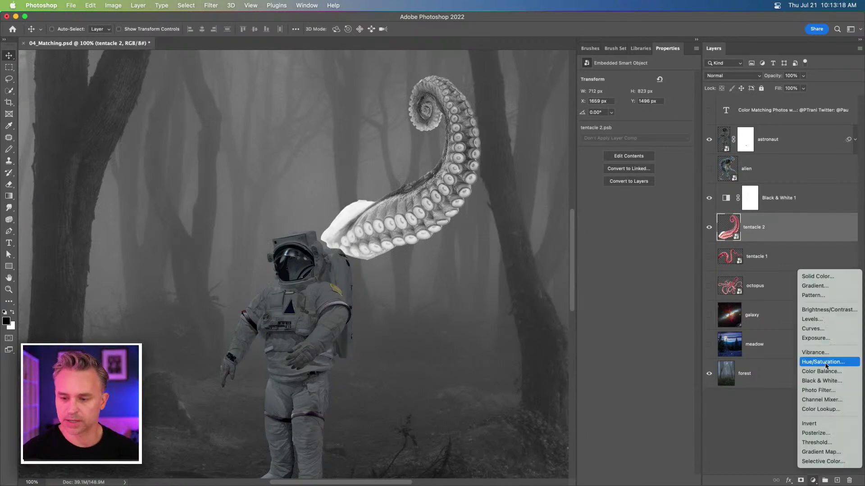
pyautogui.click(835, 328)
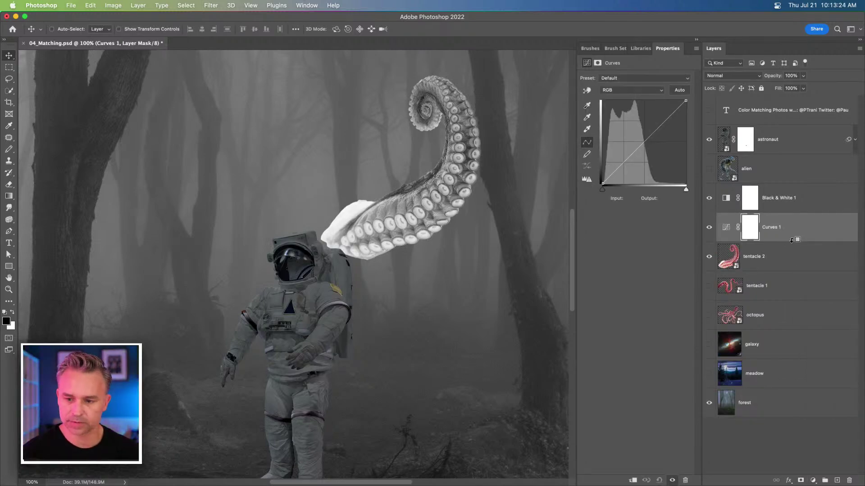
pyautogui.press('super+alt+g')
pyautogui.click(738, 227)
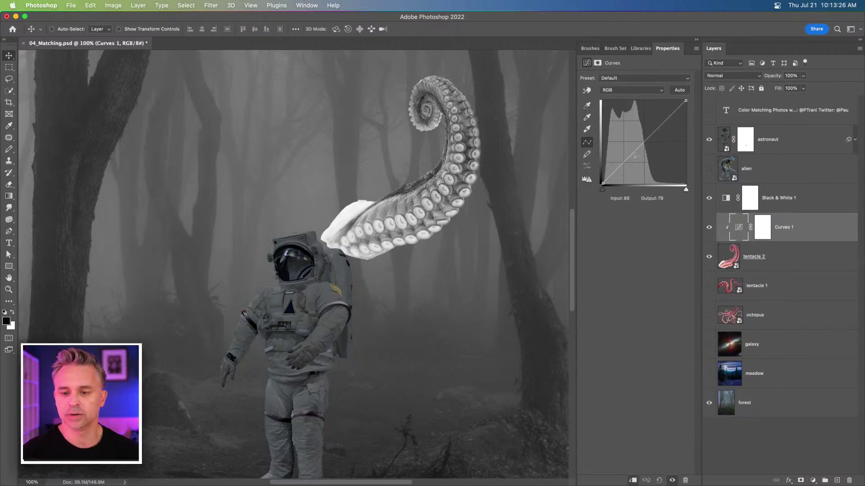
# - Darken the tentacle by pulling the RGB curve's midpoint down to input 158, output 94
pyautogui.moveTo(635, 150); pyautogui.dragTo(642, 161)
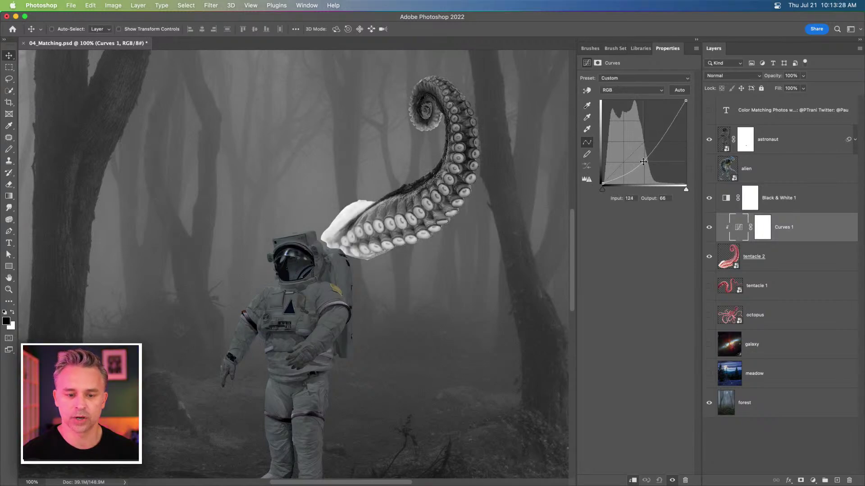
pyautogui.moveTo(648, 153); pyautogui.dragTo(653, 153)
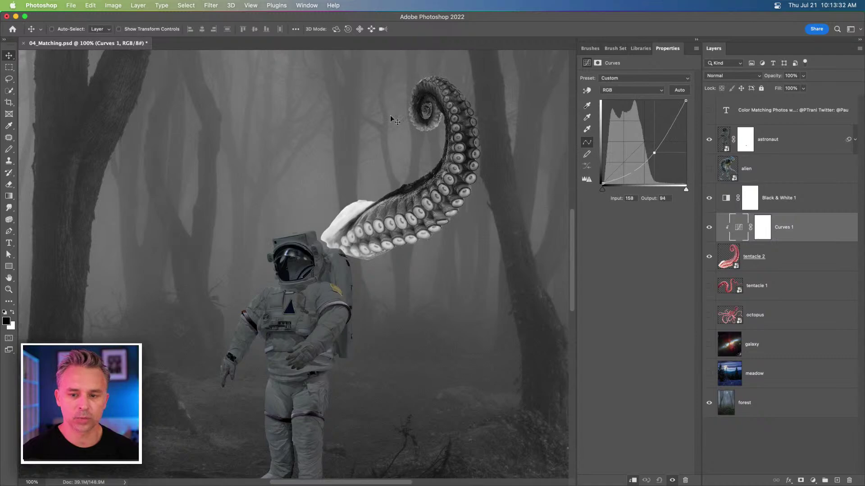
pyautogui.hscroll(-5, 290, 153)
pyautogui.scroll(1, 291, 153)
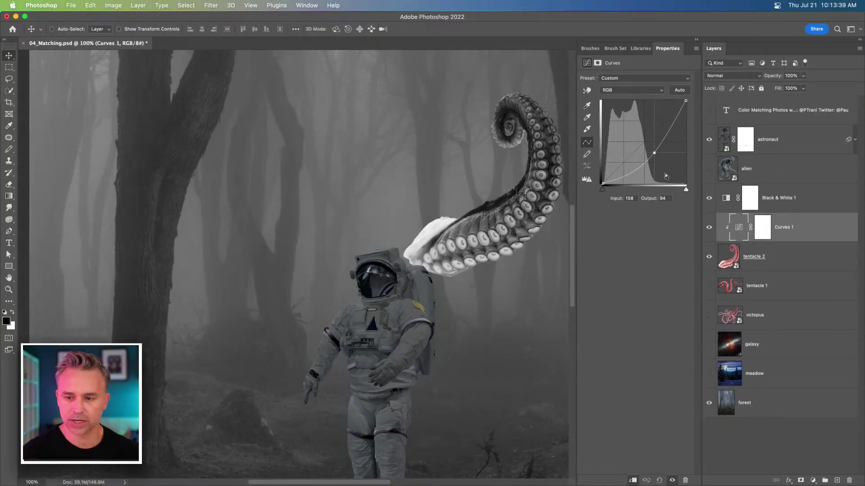
# - Hide the astronaut layer and reset the tentacle's Curves adjustment to its default
pyautogui.click(708, 140)
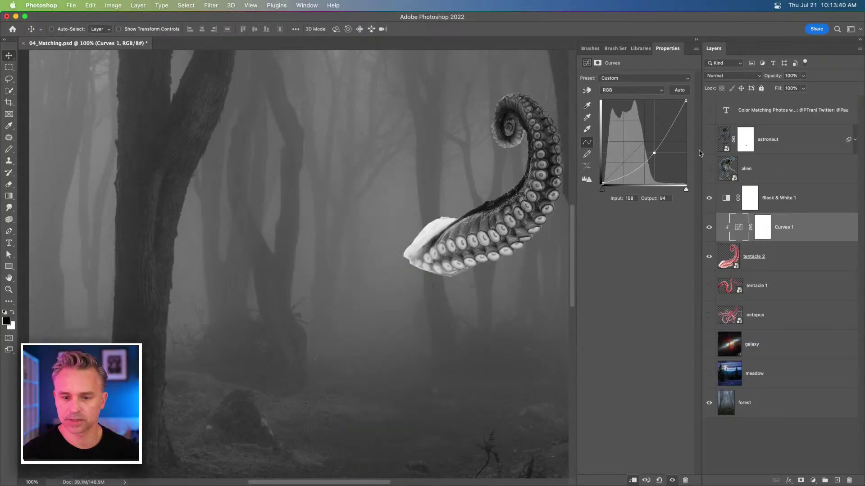
pyautogui.hscroll(5, 255, 186)
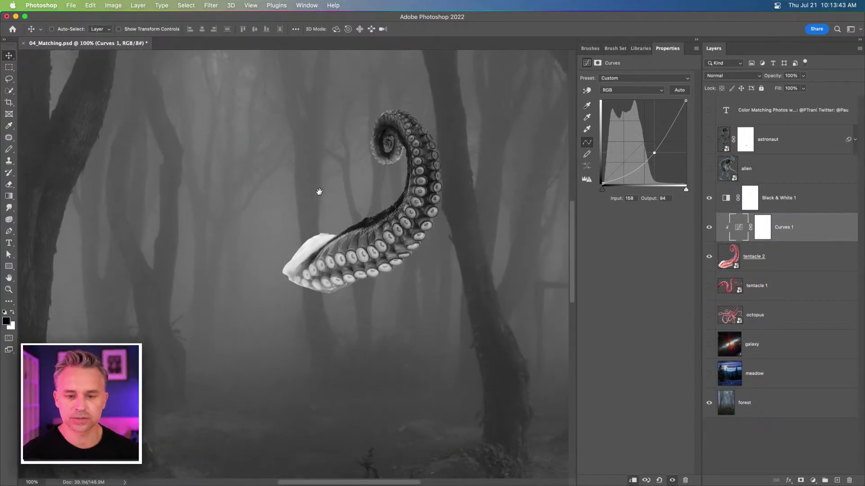
pyautogui.moveTo(319, 192); pyautogui.dragTo(320, 188)
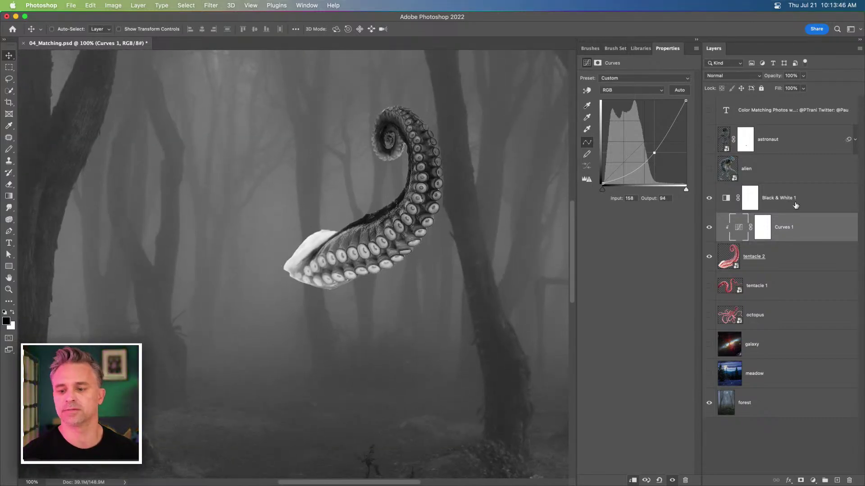
pyautogui.click(743, 226)
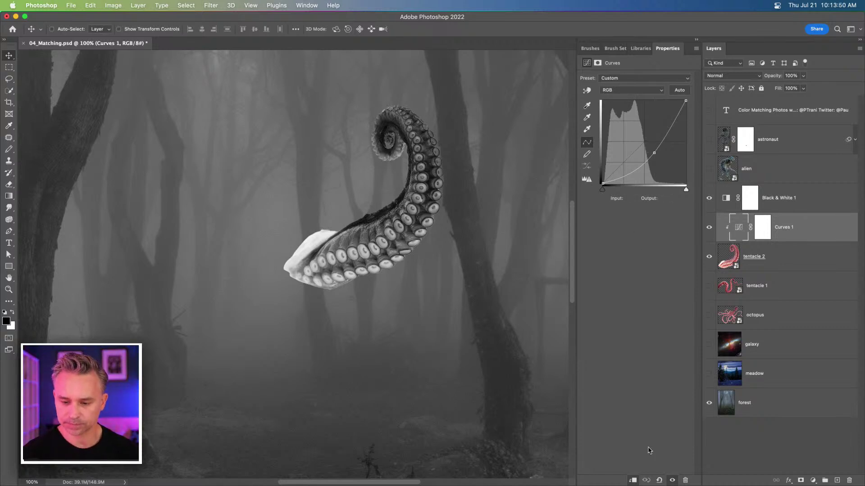
pyautogui.click(657, 481)
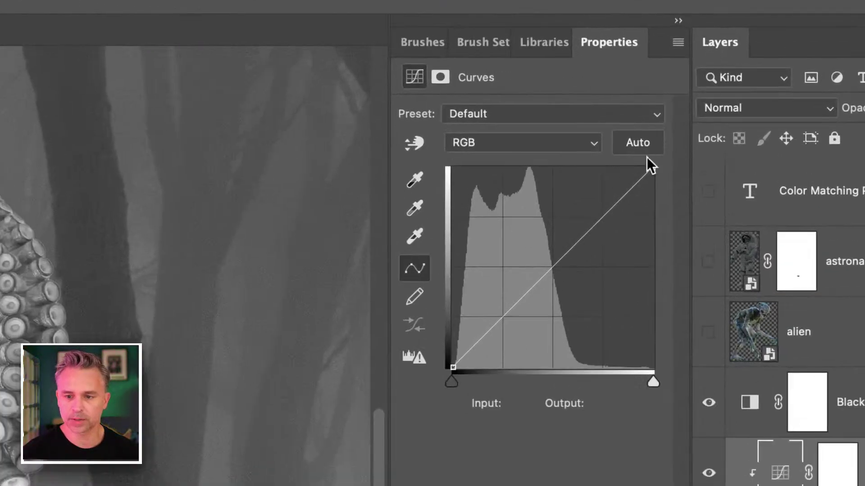
# - In the Curves layer's Auto Color Correction Options, set the shadow target color to #2e2e2e, sampled from the dark tree trunk
pyautogui.keyDown('alt'); pyautogui.click(631, 144); pyautogui.keyUp('alt')
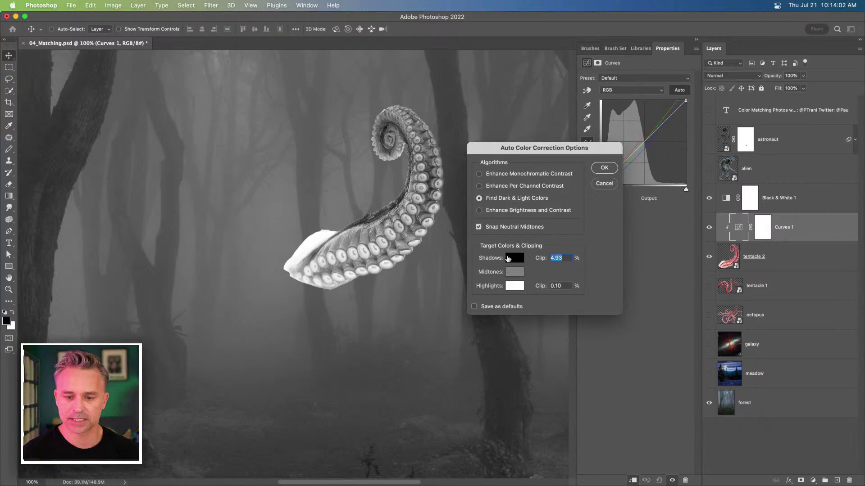
pyautogui.click(512, 259)
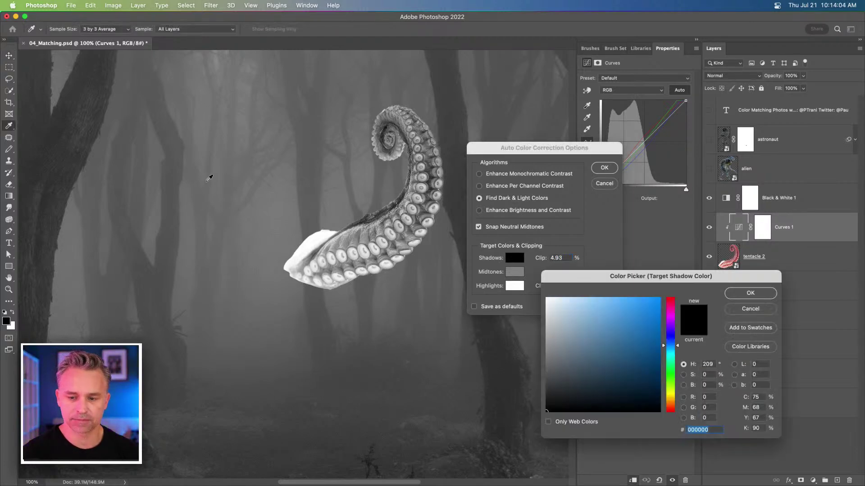
pyautogui.click(55, 181)
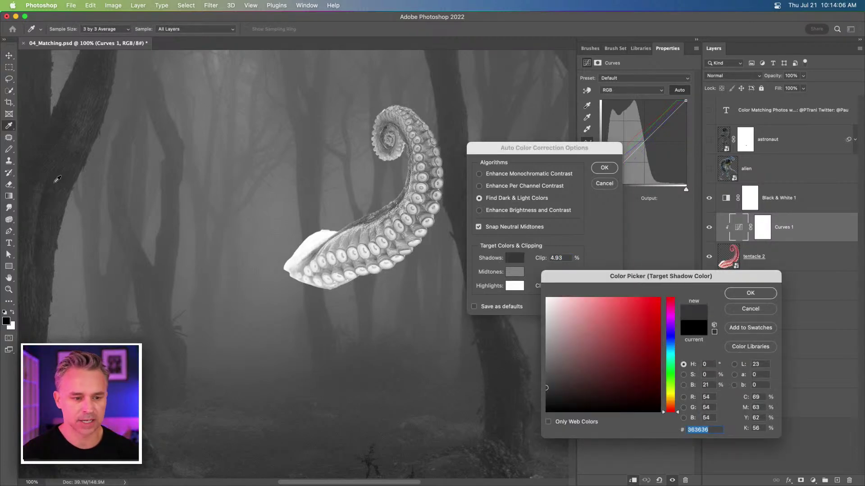
pyautogui.click(39, 161)
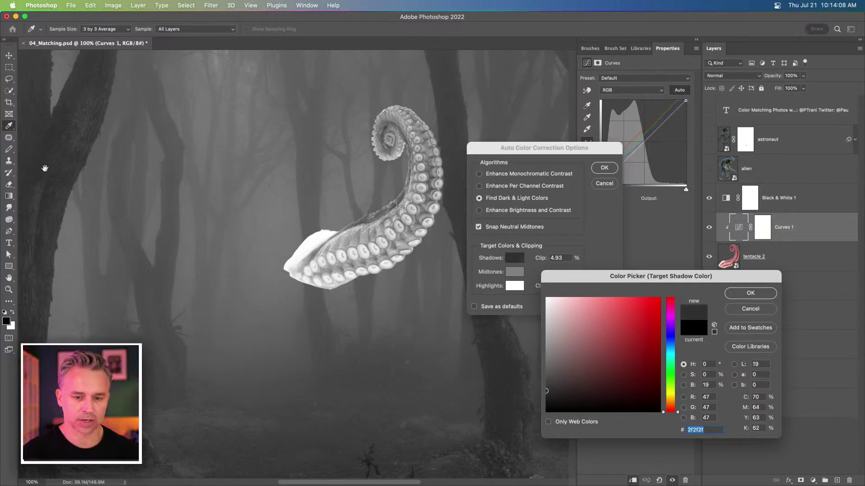
pyautogui.hscroll(-5, 71, 163)
pyautogui.click(108, 186)
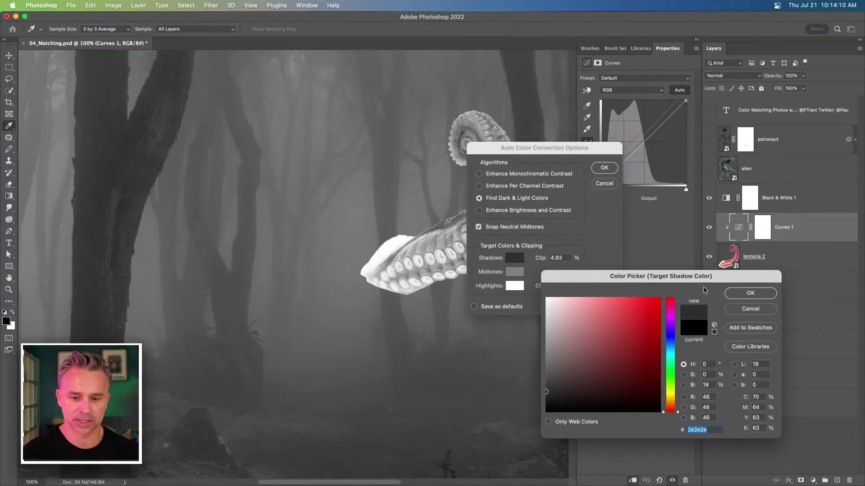
pyautogui.click(747, 293)
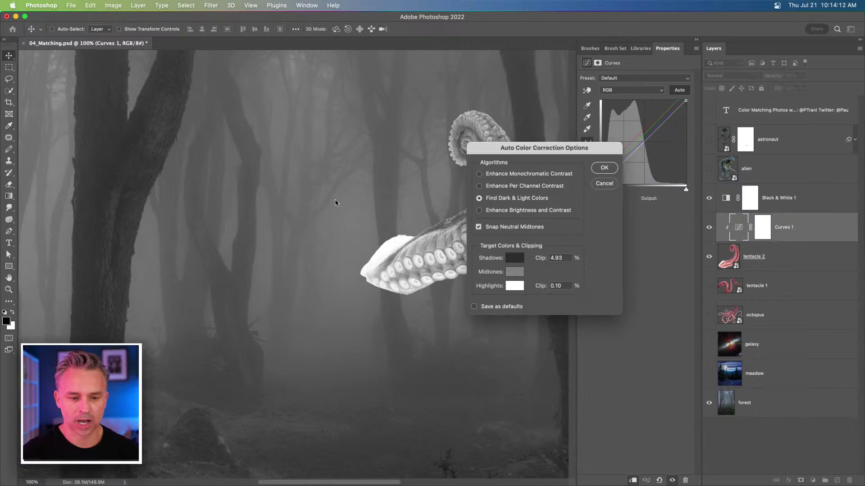
# - Accept a neutral gray midtone target and lower the highlight target from white to a medium neutral gray that suits the foggy forest
pyautogui.click(514, 272)
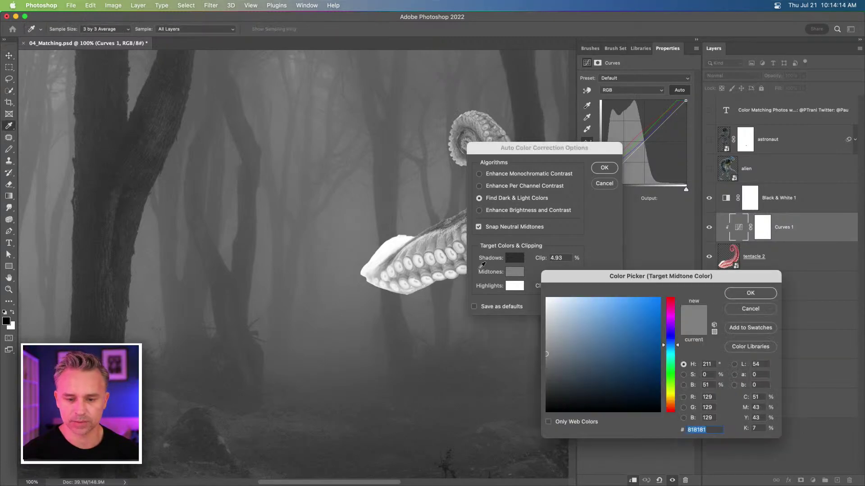
pyautogui.click(749, 293)
pyautogui.click(515, 286)
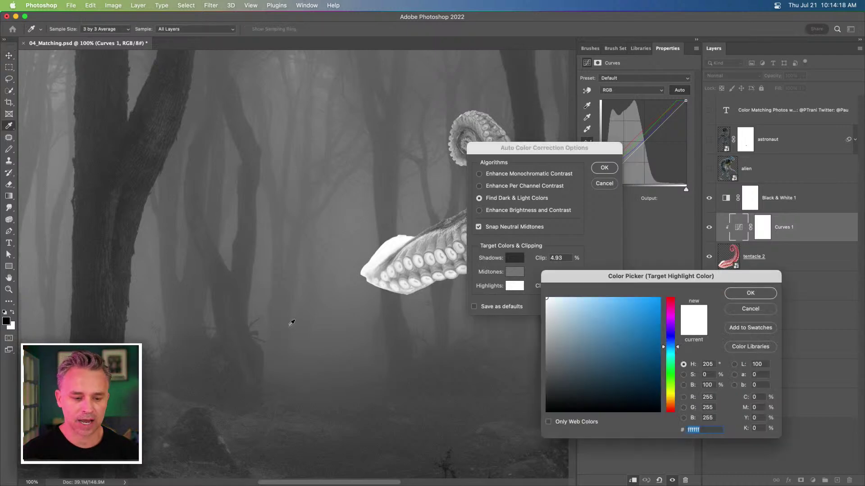
pyautogui.scroll(-10, 234, 216)
pyautogui.hscroll(5, 142, 189)
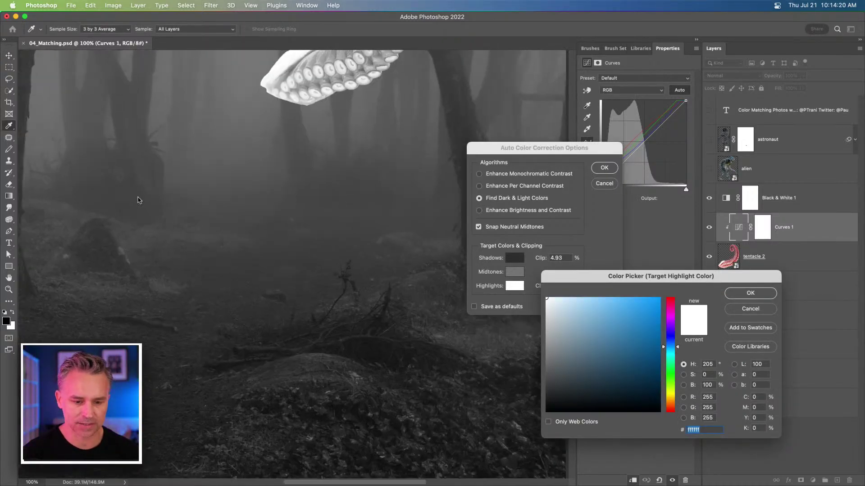
pyautogui.scroll(-3, 139, 156)
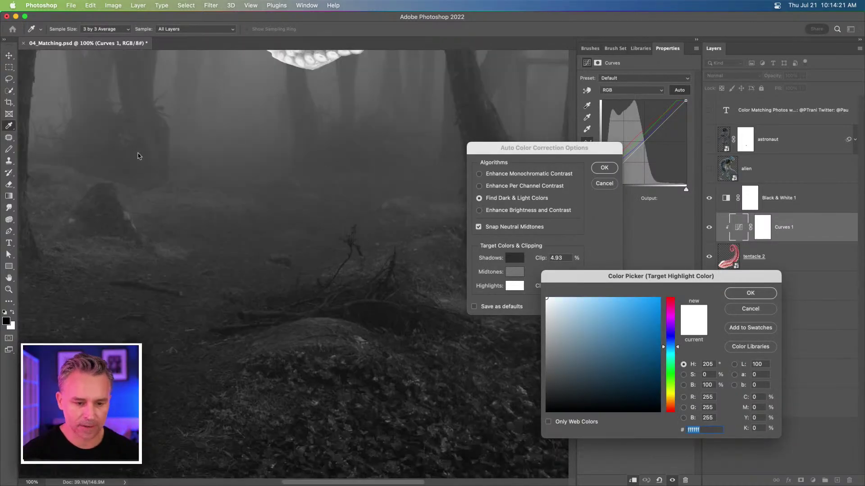
pyautogui.click(363, 333)
pyautogui.click(361, 340)
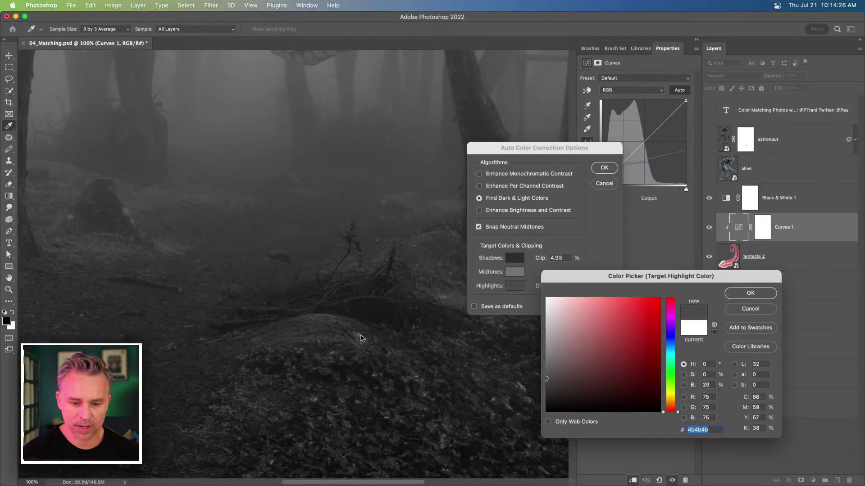
pyautogui.moveTo(547, 338); pyautogui.dragTo(546, 341)
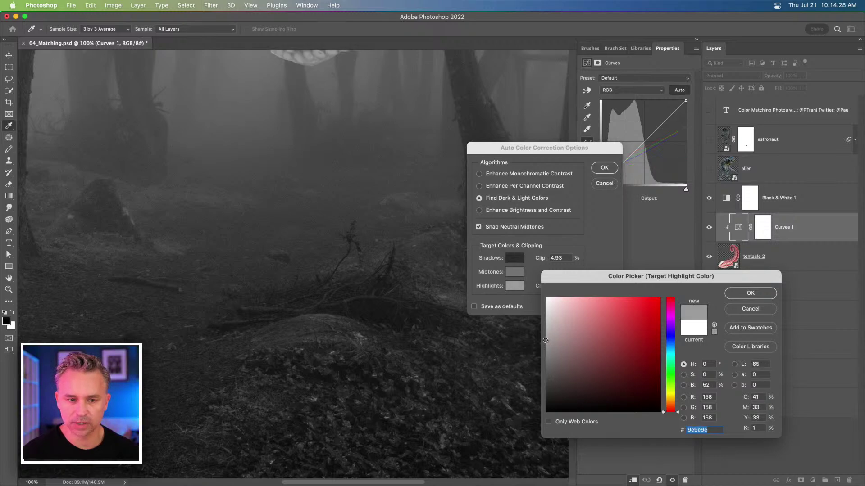
pyautogui.moveTo(249, 147); pyautogui.dragTo(249, 332)
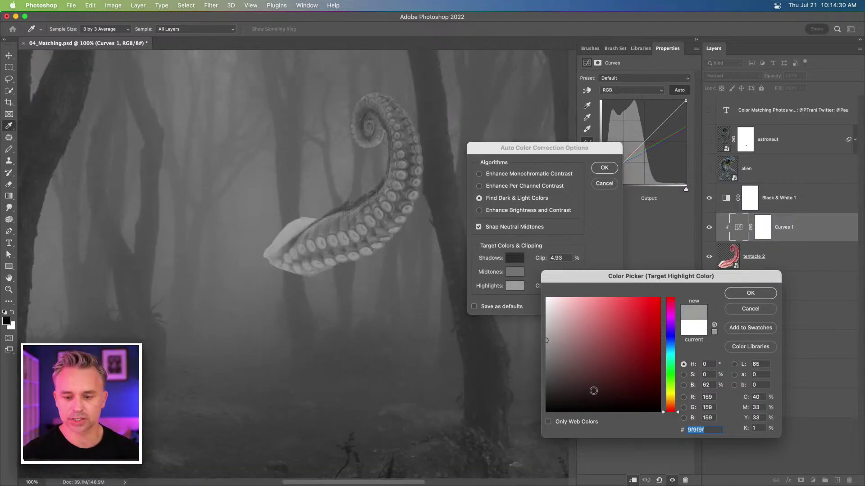
pyautogui.moveTo(549, 356); pyautogui.dragTo(547, 357)
pyautogui.click(750, 294)
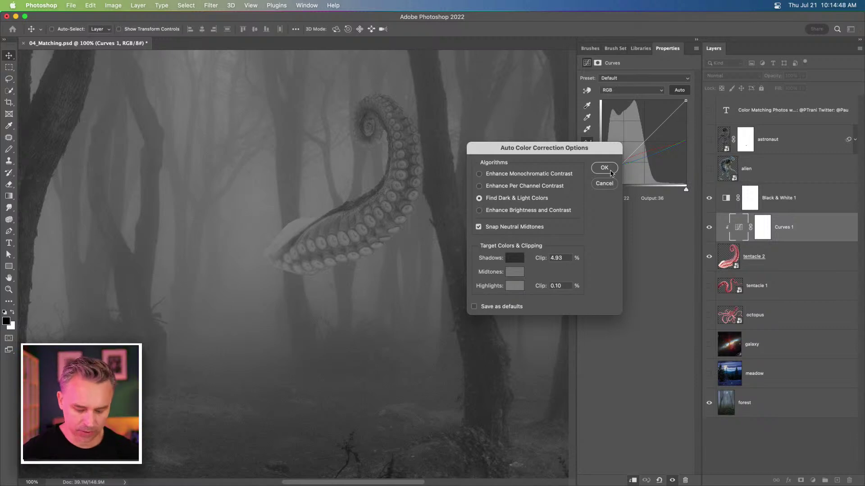
# - Apply the Auto Color Correction Options and save the new target colors as defaults
pyautogui.moveTo(513, 148); pyautogui.dragTo(487, 92)
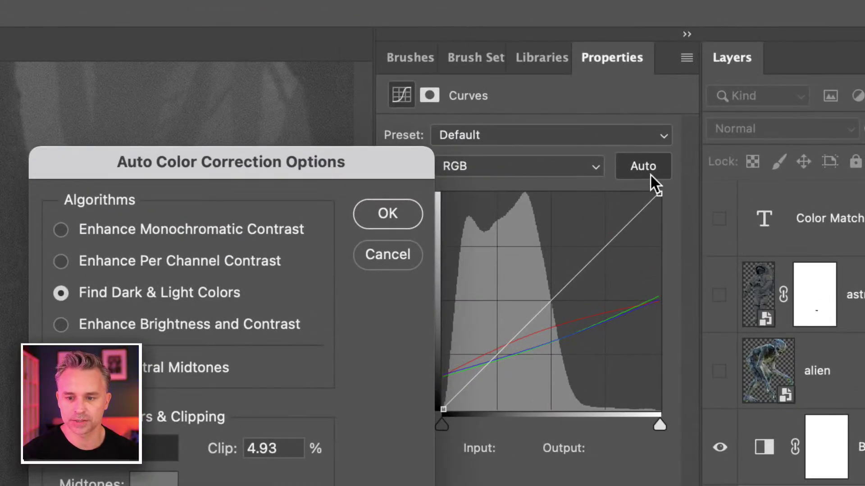
pyautogui.click(406, 213)
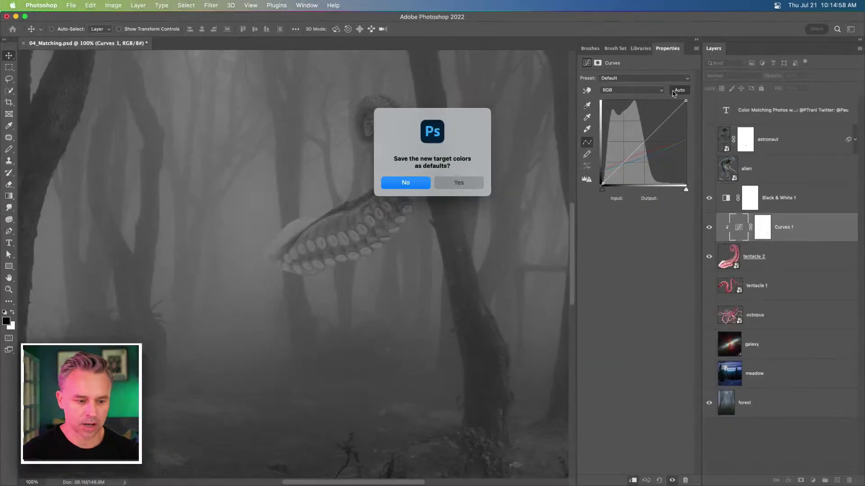
pyautogui.click(451, 182)
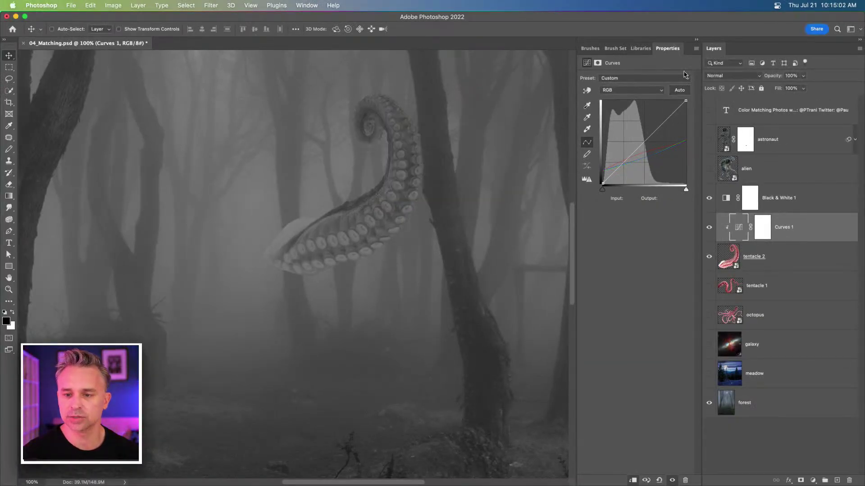
# - Review the saved target colors in the Curves layer's Auto Color Correction Options without changing them
pyautogui.click(696, 50)
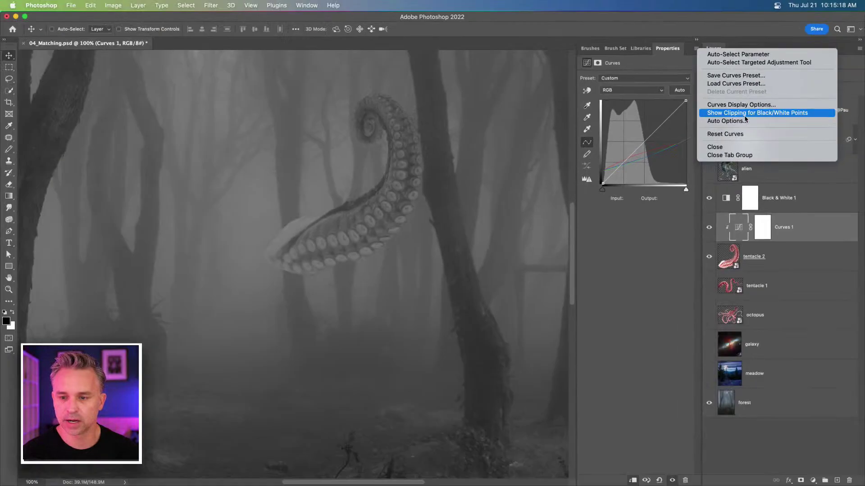
pyautogui.click(745, 121)
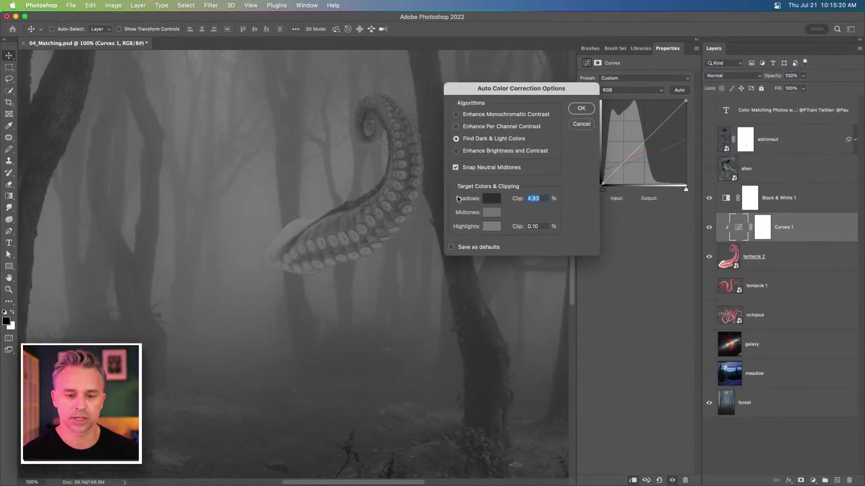
pyautogui.click(579, 124)
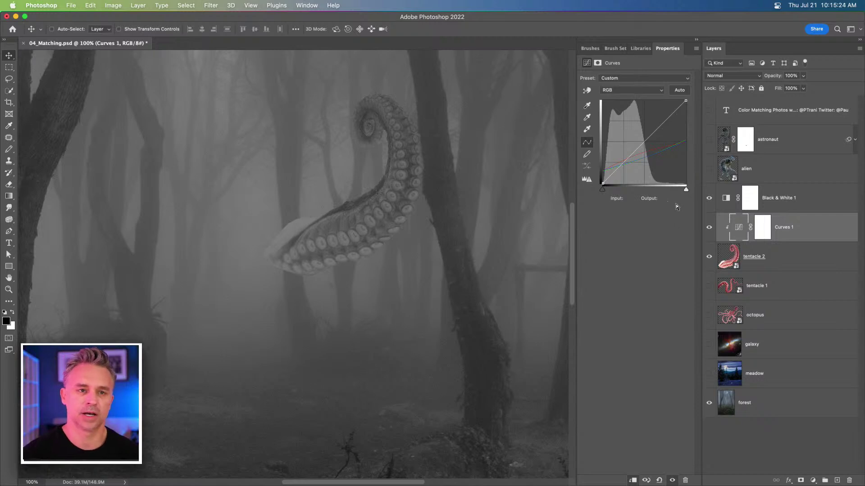
# - Compare tentacle 2 with and without its Curves 1 correction, and switch off the Black & White 1 layer to see it in color
pyautogui.click(708, 228)
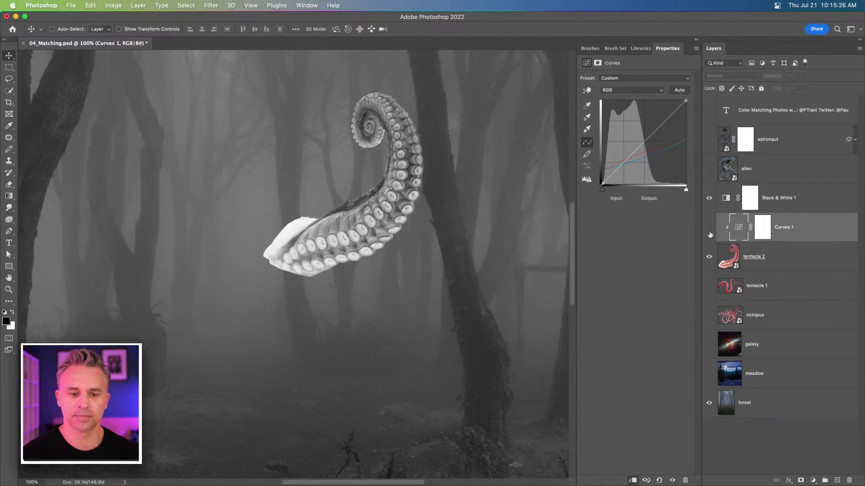
pyautogui.click(709, 227)
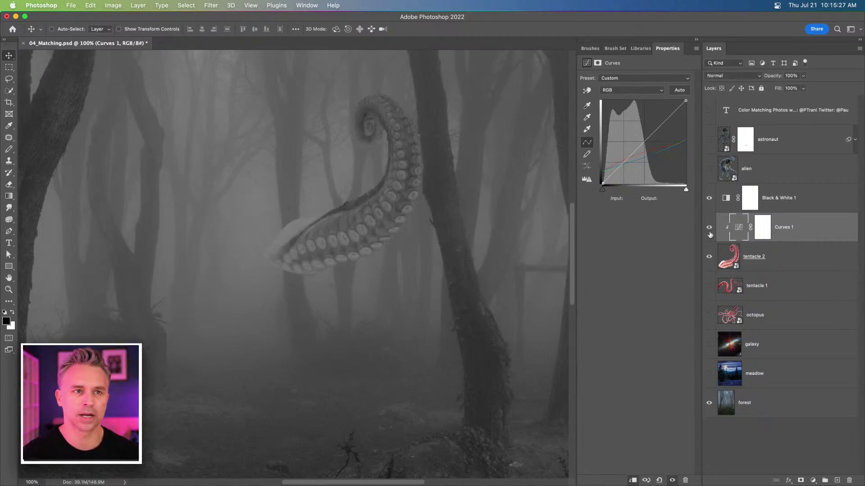
pyautogui.click(709, 199)
pyautogui.click(709, 199)
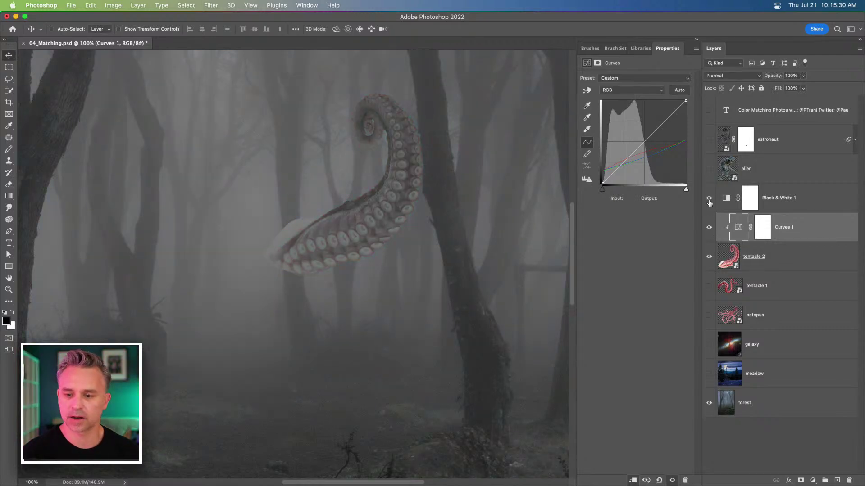
pyautogui.click(709, 199)
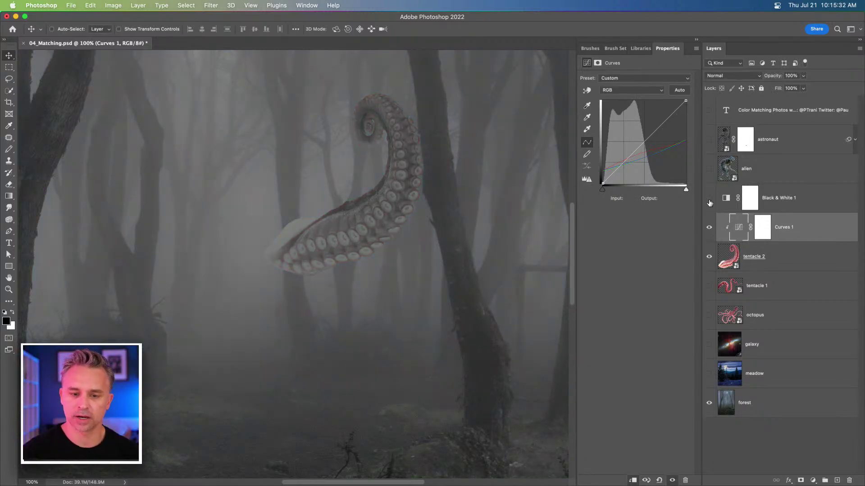
pyautogui.click(709, 201)
pyautogui.click(709, 201)
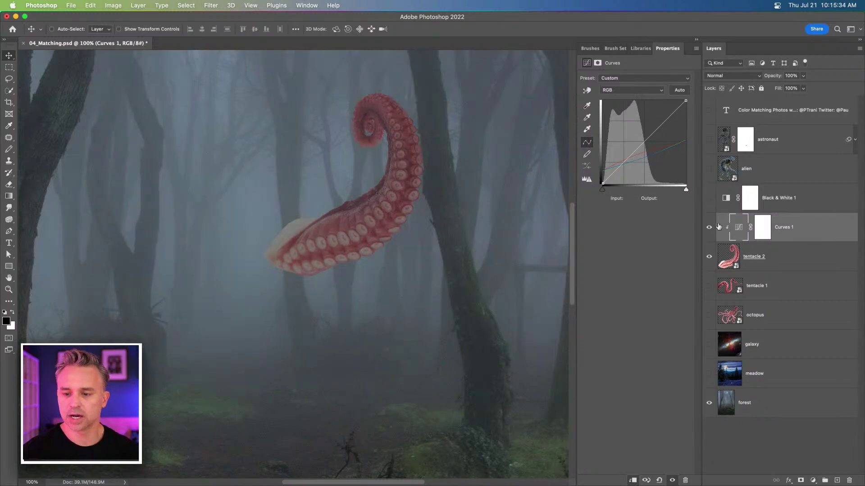
# - Show tentacle 1 in place of tentacle 2 and turn the Black & White 1 layer back on
pyautogui.click(774, 290)
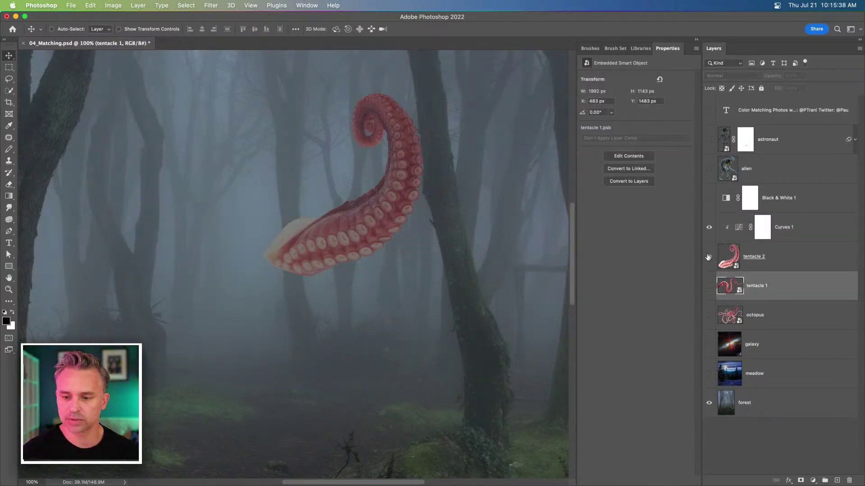
pyautogui.click(709, 256)
pyautogui.click(709, 286)
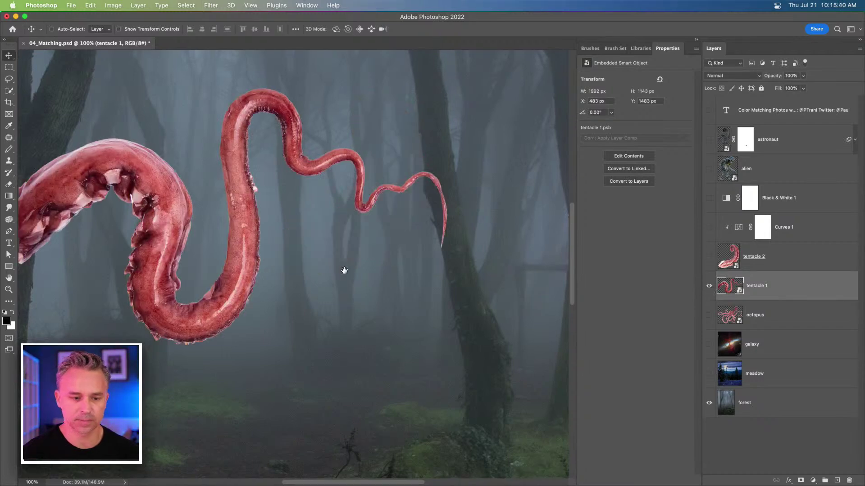
pyautogui.moveTo(292, 270); pyautogui.dragTo(403, 264)
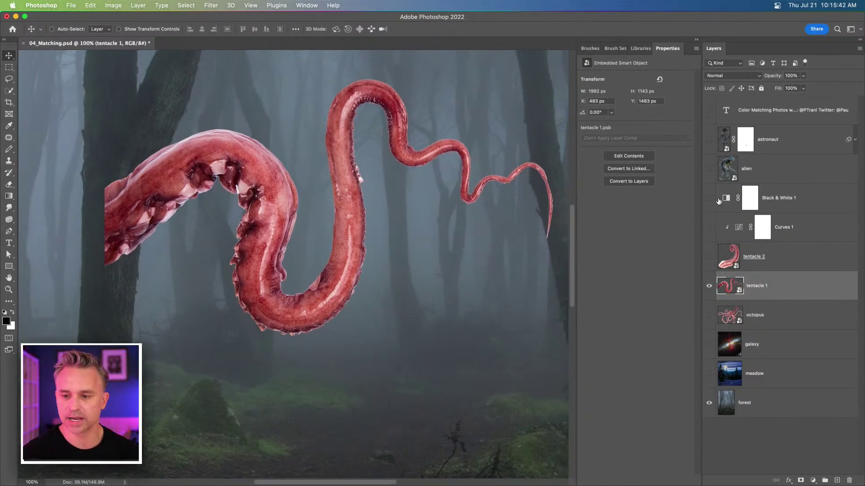
pyautogui.click(709, 199)
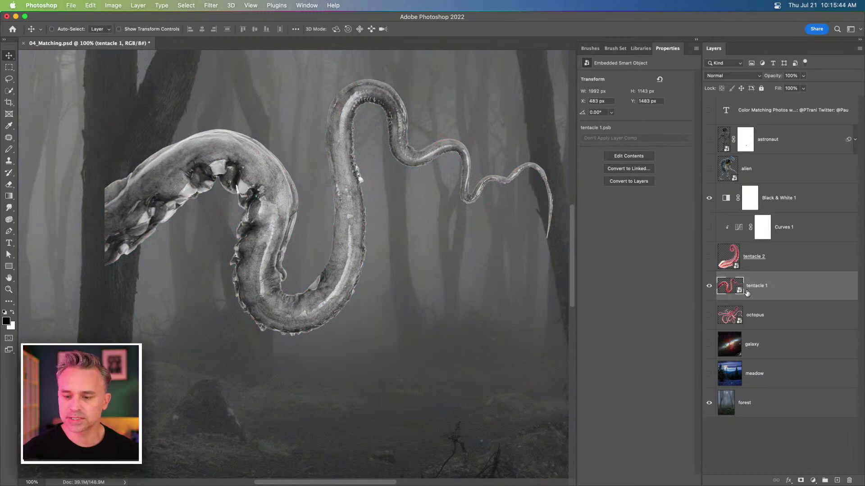
# - Add a Curves adjustment clipped to tentacle 1 and apply the automatic correction with the saved target colors
pyautogui.click(813, 480)
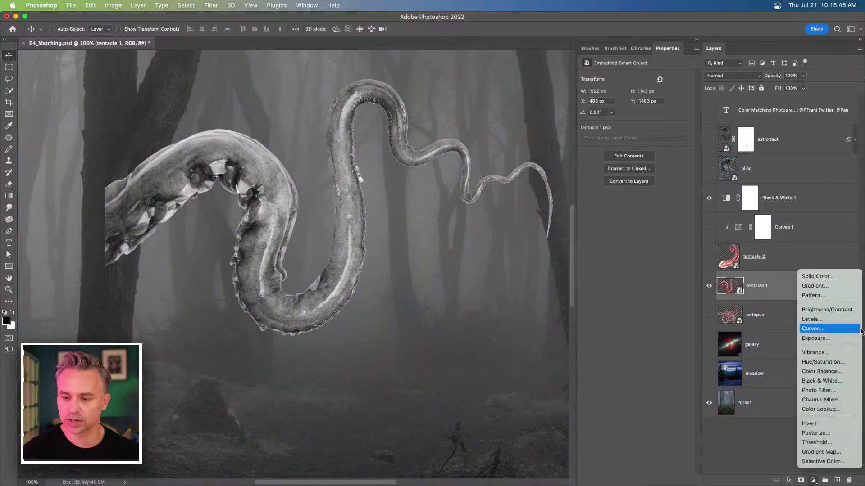
pyautogui.click(829, 329)
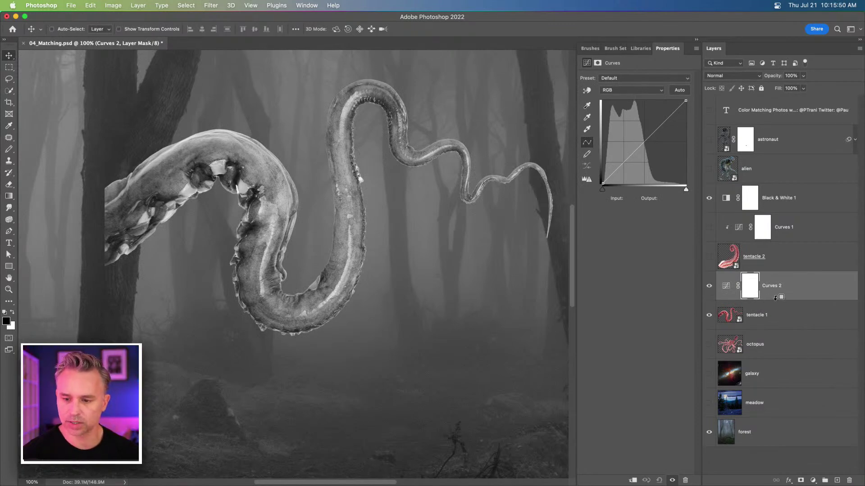
pyautogui.keyDown('alt'); pyautogui.click(775, 298); pyautogui.keyUp('alt')
pyautogui.click(738, 285)
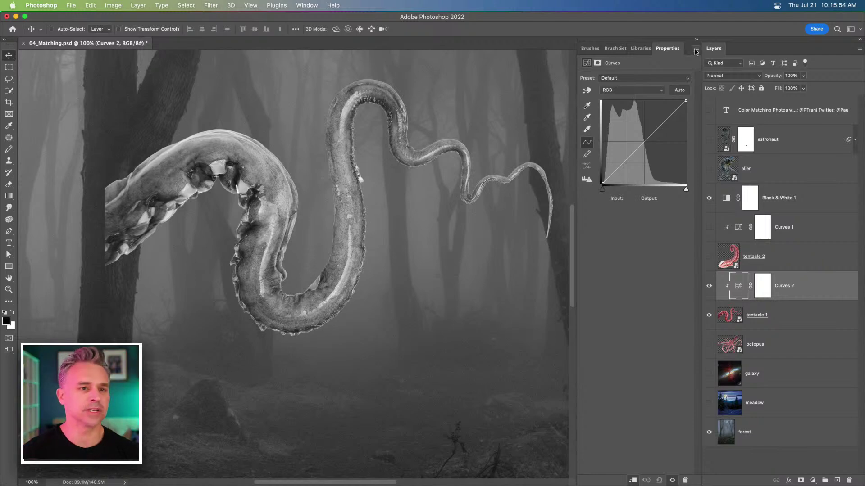
pyautogui.click(678, 90)
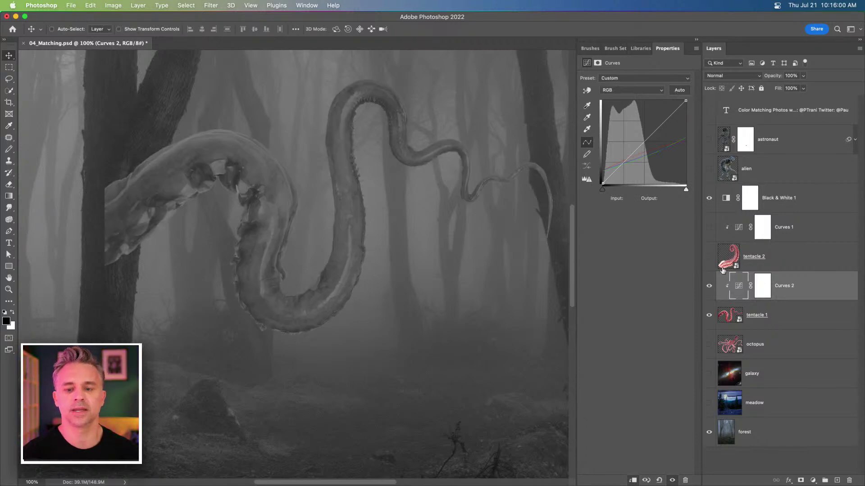
# - Hide tentacle 1 with its Curves adjustment and show the octopus layer
pyautogui.click(723, 345)
pyautogui.moveTo(708, 316); pyautogui.dragTo(707, 286)
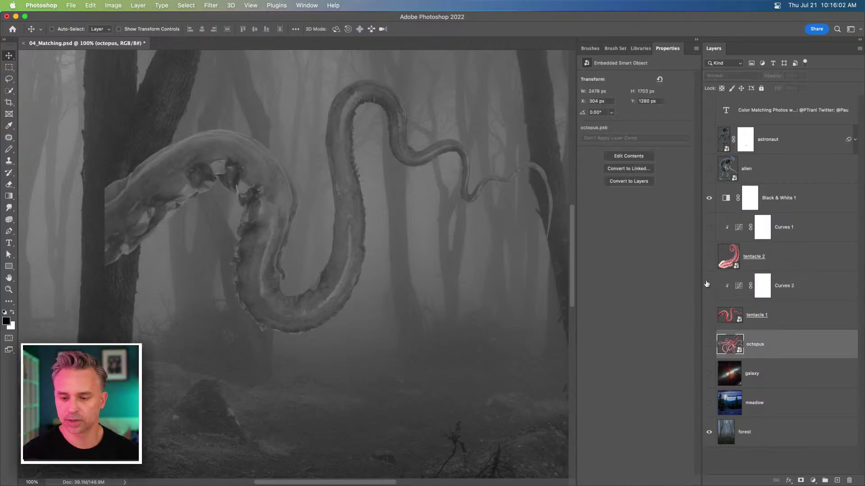
pyautogui.click(709, 347)
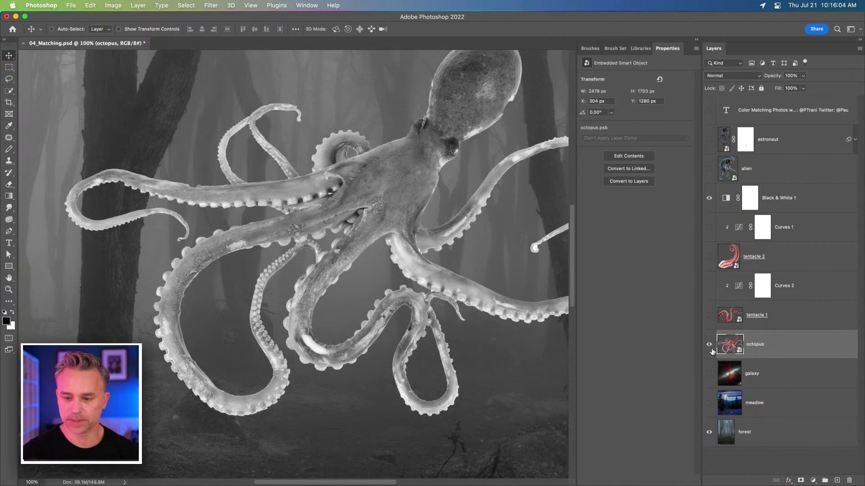
# - Add a Curves adjustment clipped to the octopus and apply the automatic correction to it
pyautogui.click(812, 479)
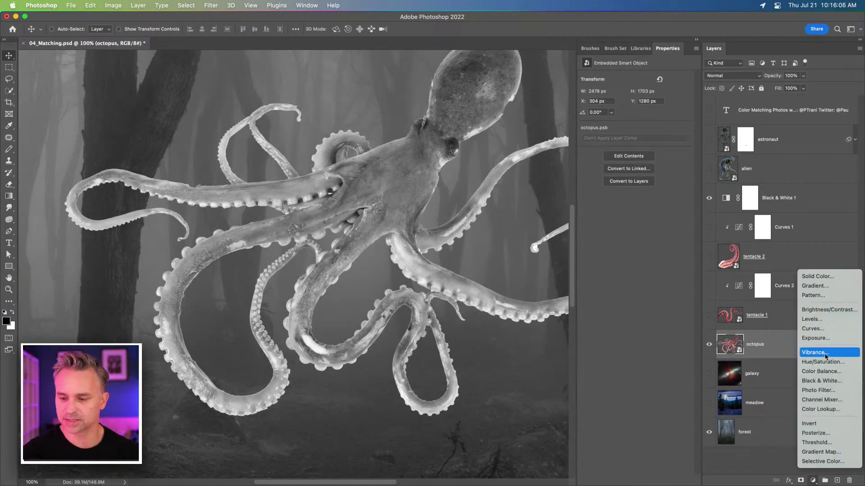
pyautogui.click(827, 329)
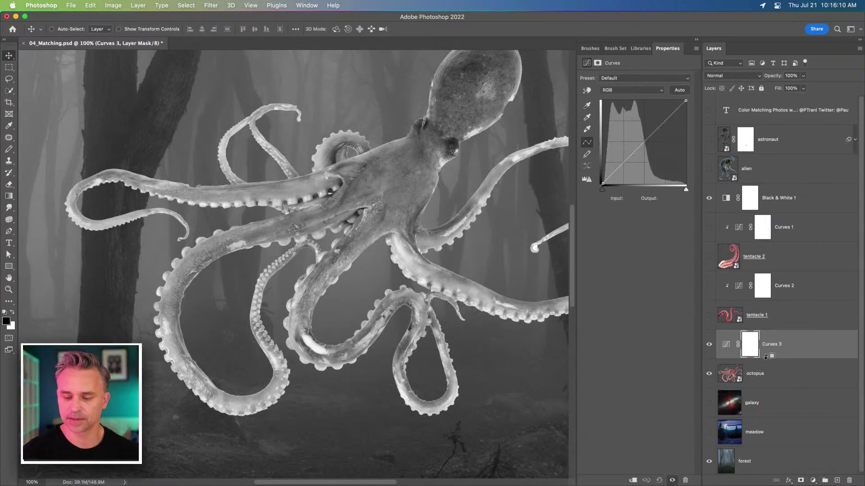
pyautogui.keyDown('alt'); pyautogui.click(764, 359); pyautogui.keyUp('alt')
pyautogui.click(739, 344)
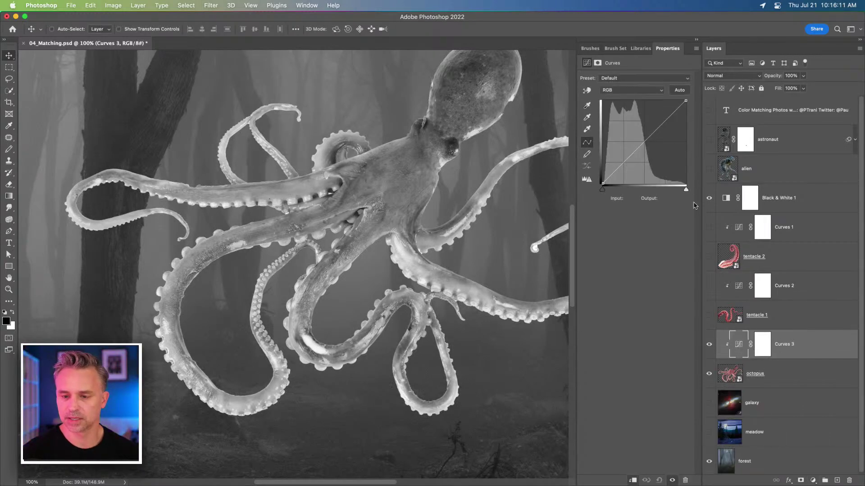
pyautogui.click(678, 90)
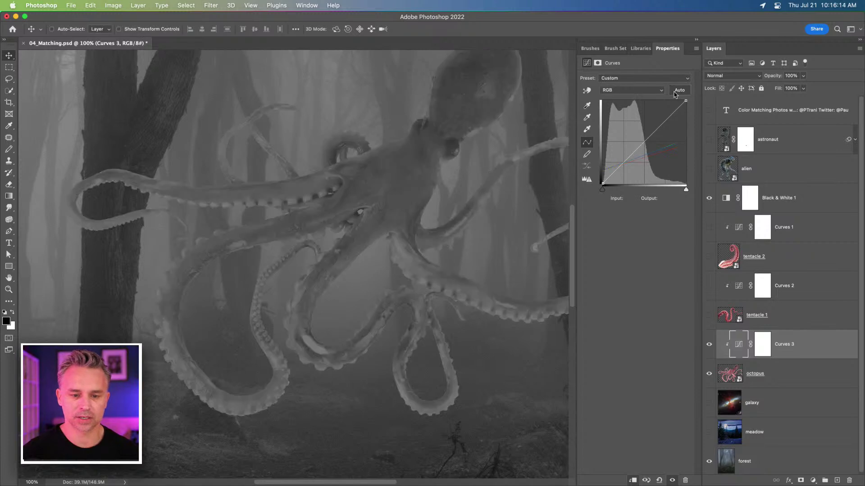
# - Show both tentacle layers with their Curves adjustments alongside the octopus, and hide the Black & White 1 layer
pyautogui.click(709, 316)
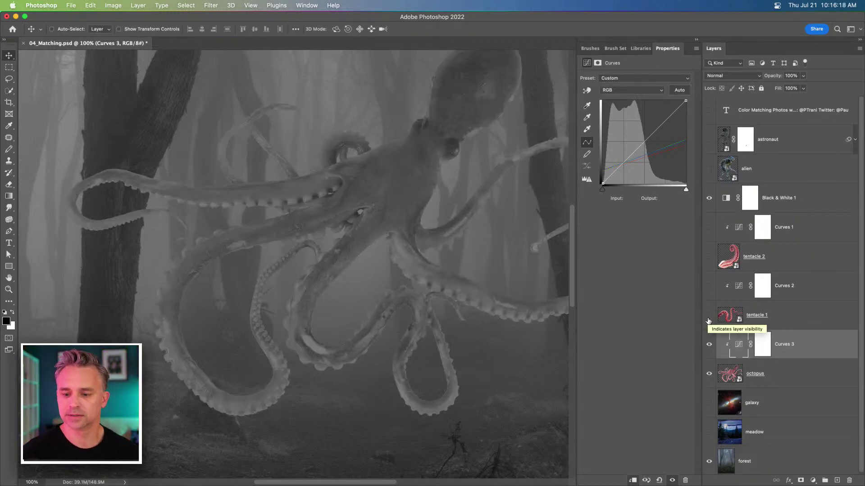
pyautogui.click(710, 296)
pyautogui.click(709, 257)
pyautogui.click(709, 226)
pyautogui.click(708, 199)
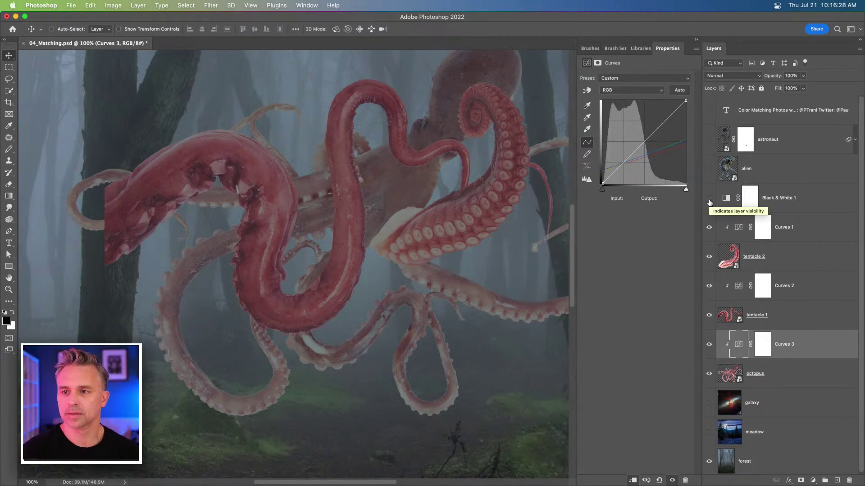
# - Show the alien layer and hide both tentacles and the octopus along with their Curves adjustments
pyautogui.moveTo(405, 247); pyautogui.dragTo(373, 247)
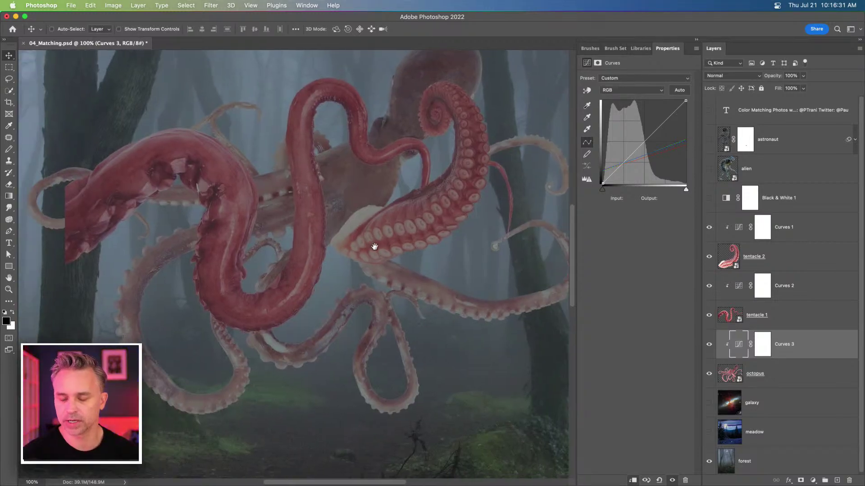
pyautogui.click(709, 169)
pyautogui.click(772, 173)
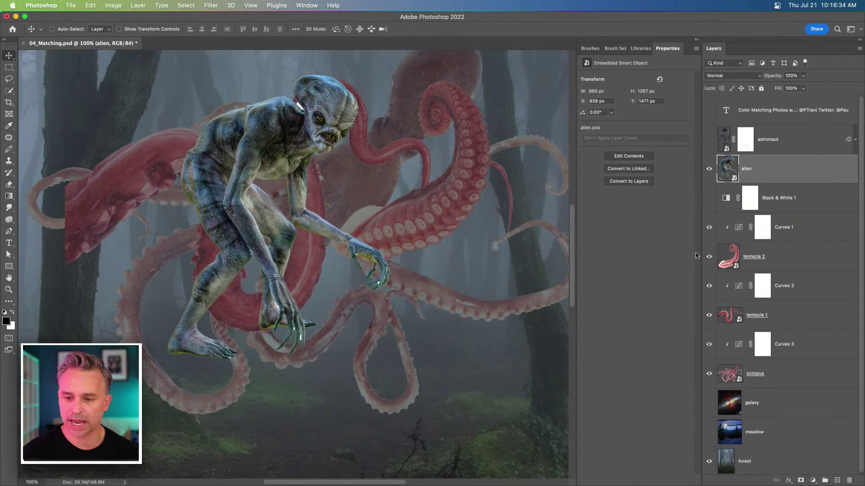
pyautogui.moveTo(709, 227); pyautogui.dragTo(711, 374)
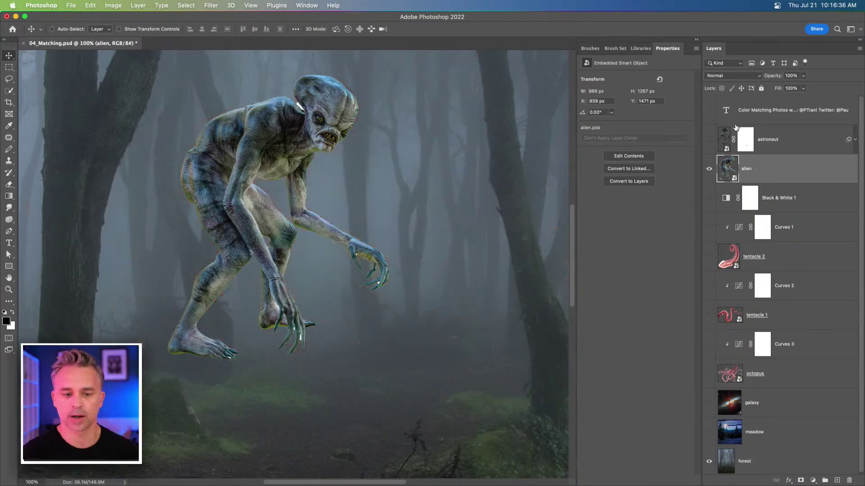
# - Move the alien down onto the forest path and scale it up to about 102%
pyautogui.moveTo(180, 139); pyautogui.dragTo(264, 208)
pyautogui.press('super+t')
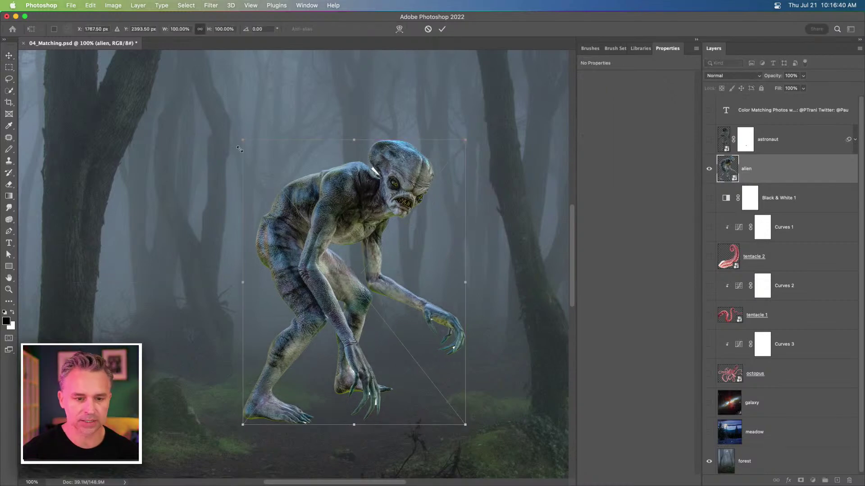
pyautogui.moveTo(243, 135)
pyautogui.mouseDown()
pyautogui.moveTo(253, 164)
pyautogui.moveTo(258, 152)
pyautogui.moveTo(238, 134)
pyautogui.mouseUp()
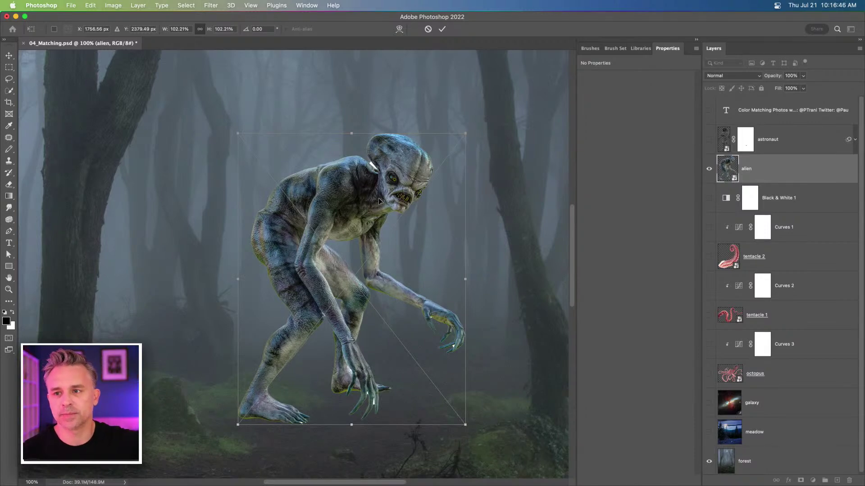
pyautogui.press('Return')
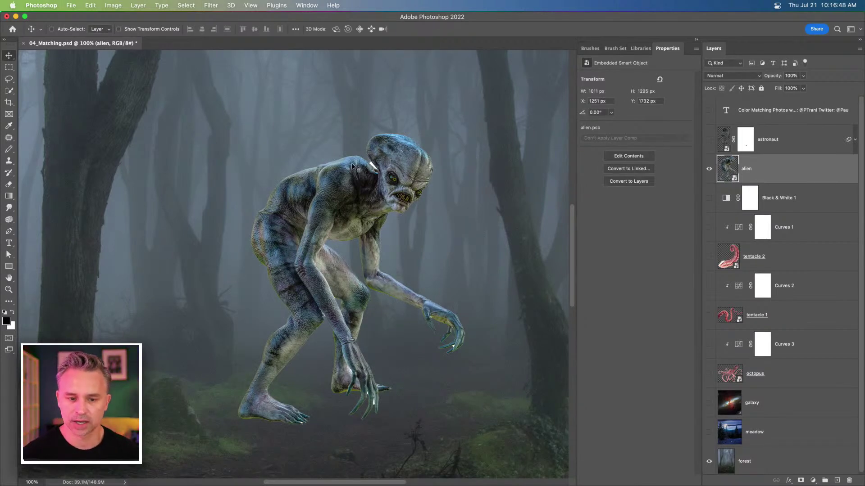
# - Add a Curves adjustment clipped to the alien and apply the automatic correction to it
pyautogui.click(813, 481)
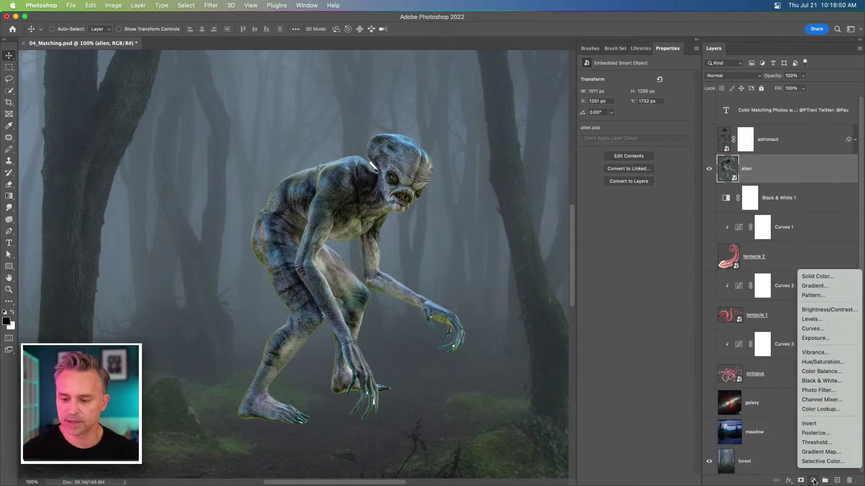
pyautogui.click(827, 332)
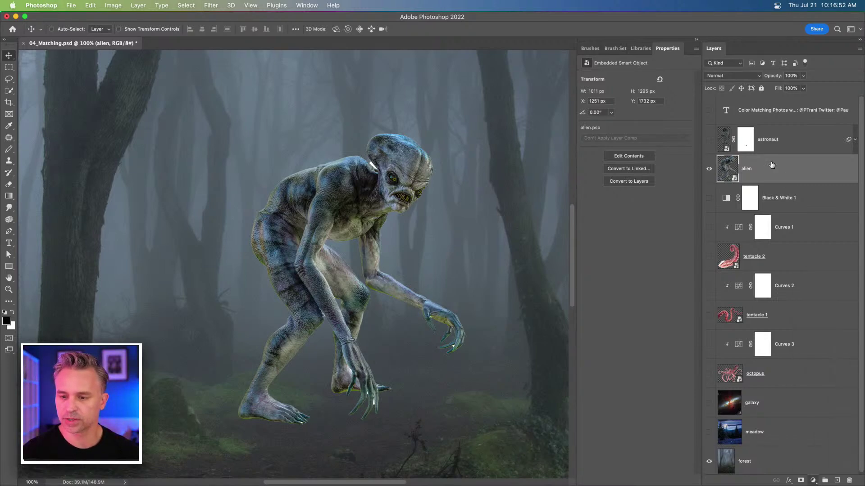
pyautogui.keyDown('alt'); pyautogui.click(782, 182); pyautogui.keyUp('alt')
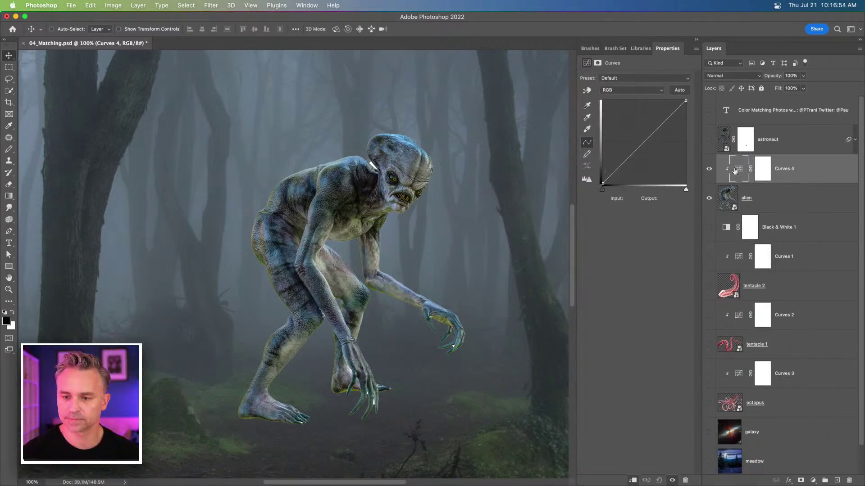
pyautogui.click(679, 90)
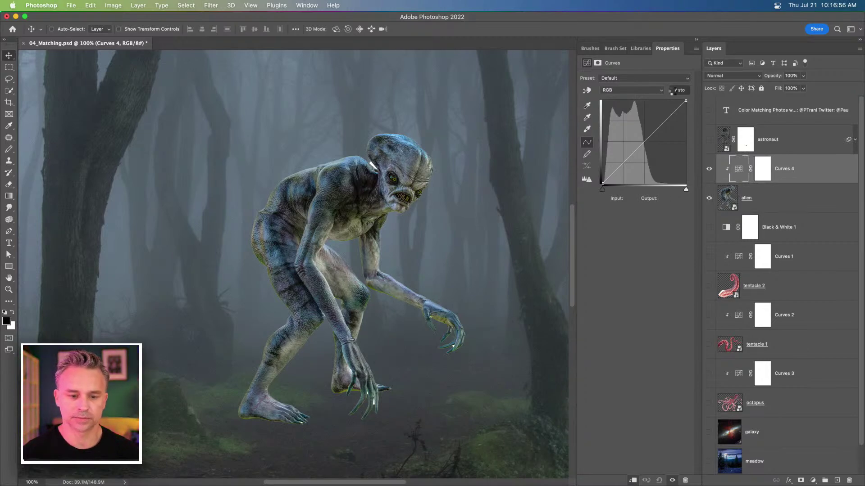
pyautogui.click(737, 203)
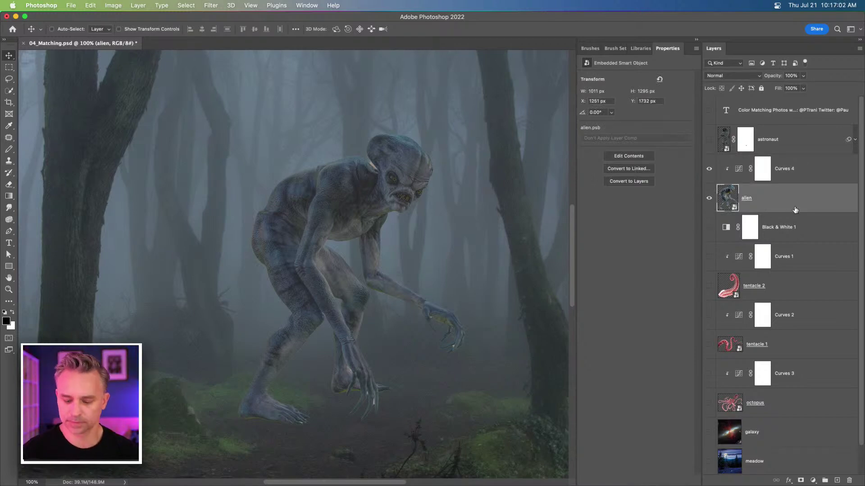
pyautogui.press('super+minus')
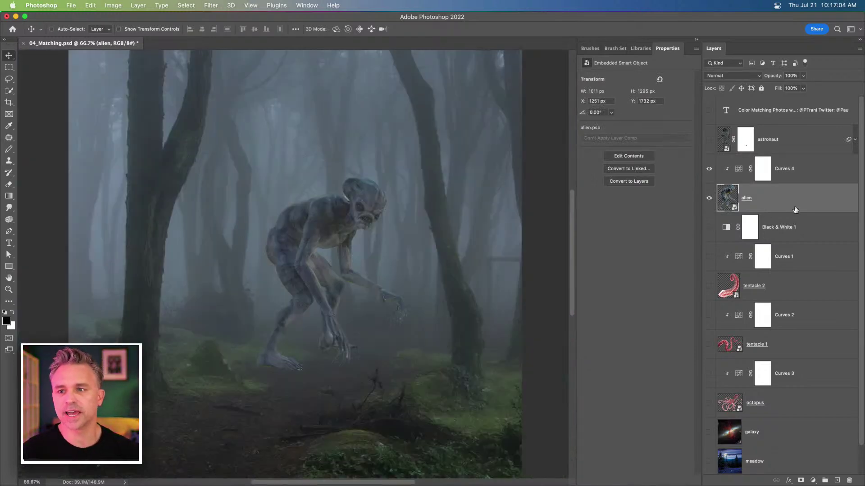
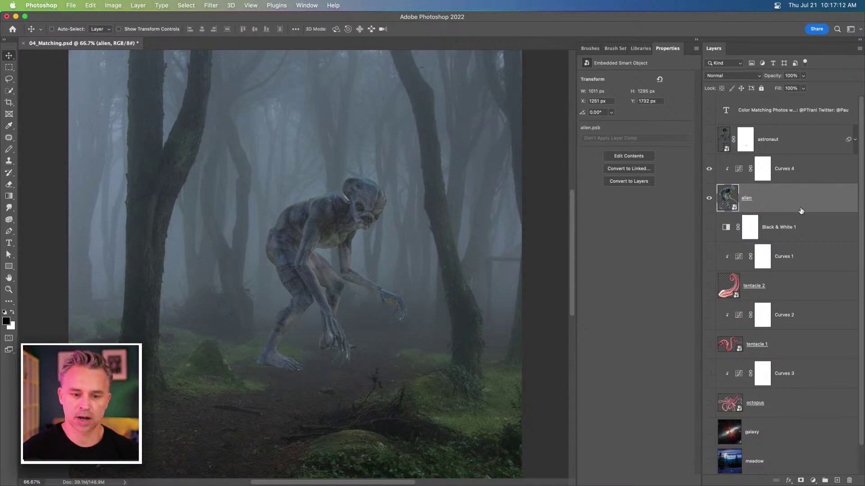
# - Open the contents of the alien smart object for editing around its head and shoulder
pyautogui.doubleClick(726, 202)
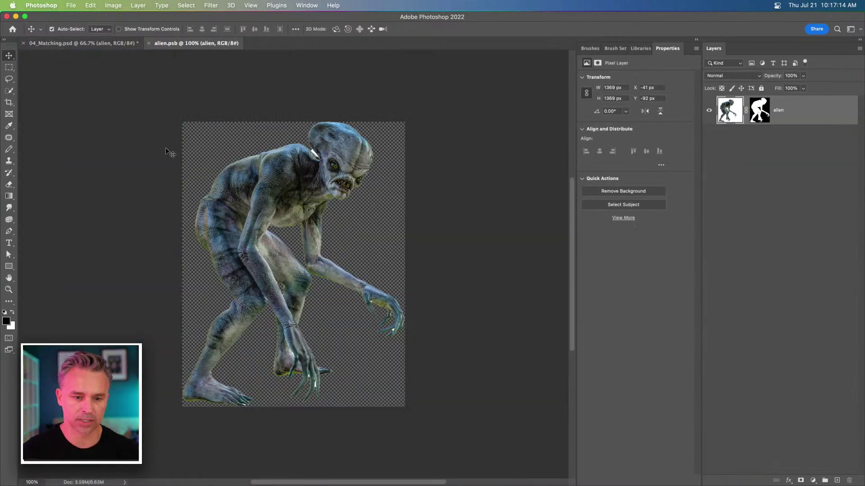
pyautogui.press('super+equal')
pyautogui.press('super+equal')
pyautogui.press('super+equal')
pyautogui.moveTo(285, 84); pyautogui.dragTo(315, 402)
pyautogui.moveTo(347, 226); pyautogui.dragTo(347, 263)
# - Quick-select the white patch between the alien's shoulder and head and fill it with black on the layer mask
pyautogui.click(9, 91)
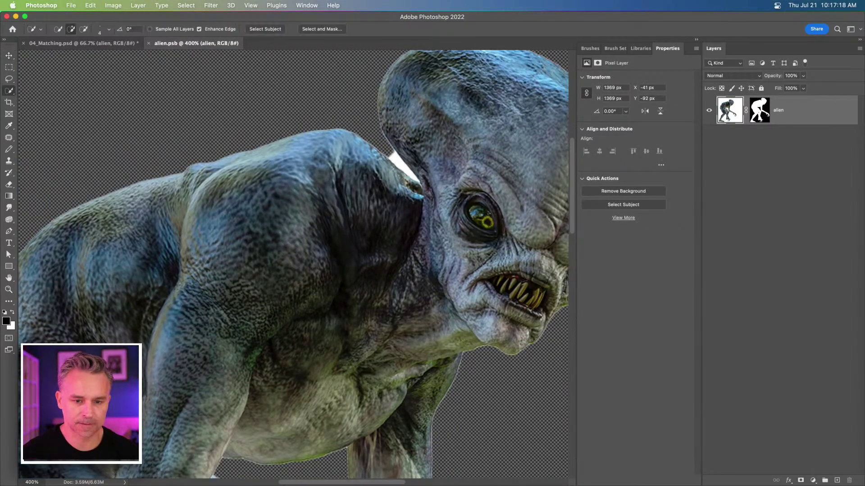
pyautogui.click(767, 116)
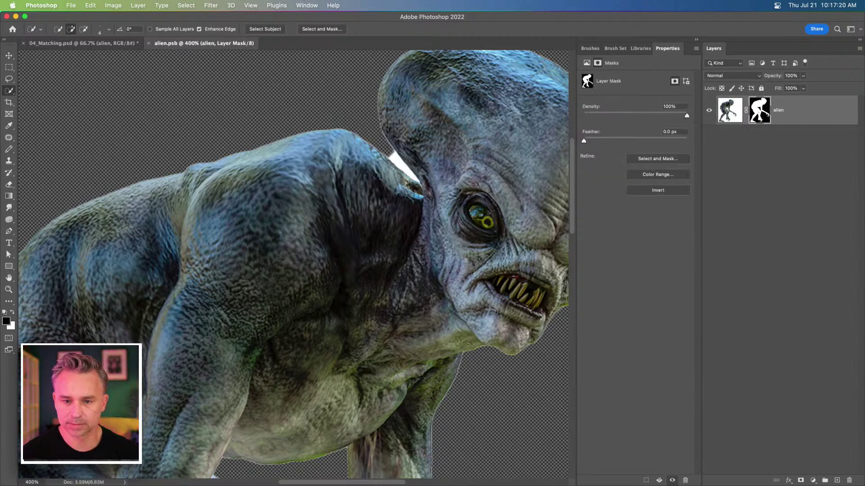
pyautogui.moveTo(395, 154)
pyautogui.mouseDown()
pyautogui.moveTo(405, 167)
pyautogui.moveTo(392, 155)
pyautogui.mouseUp()
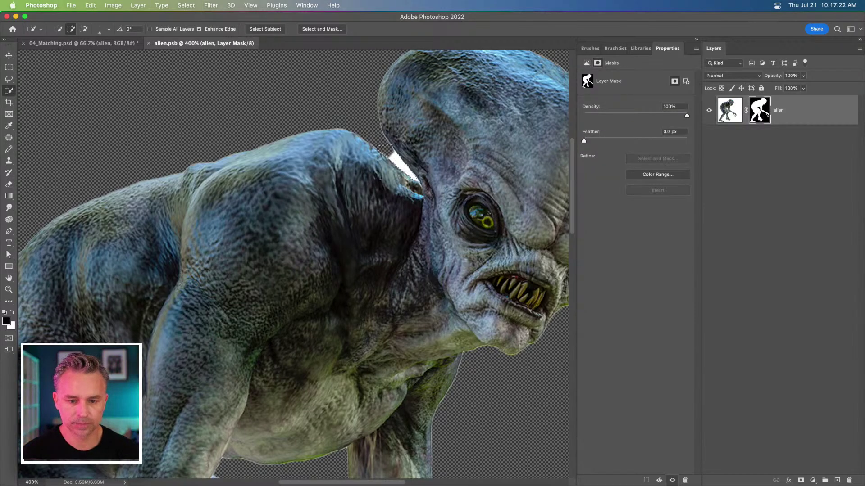
pyautogui.hotkey('alt', 'BackSpace')
pyautogui.press('super+d')
# - Save and close the alien smart object, returning to the forest composite with the Move tool active
pyautogui.press('super+s')
pyautogui.press('super+w')
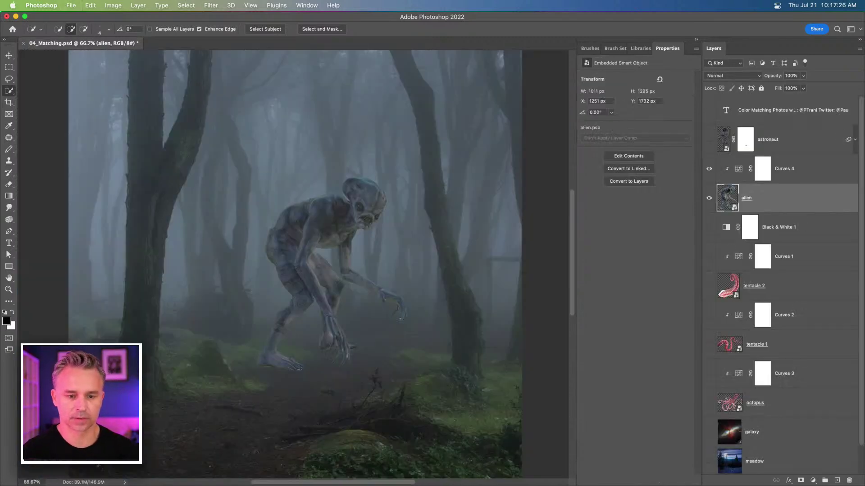
pyautogui.click(8, 55)
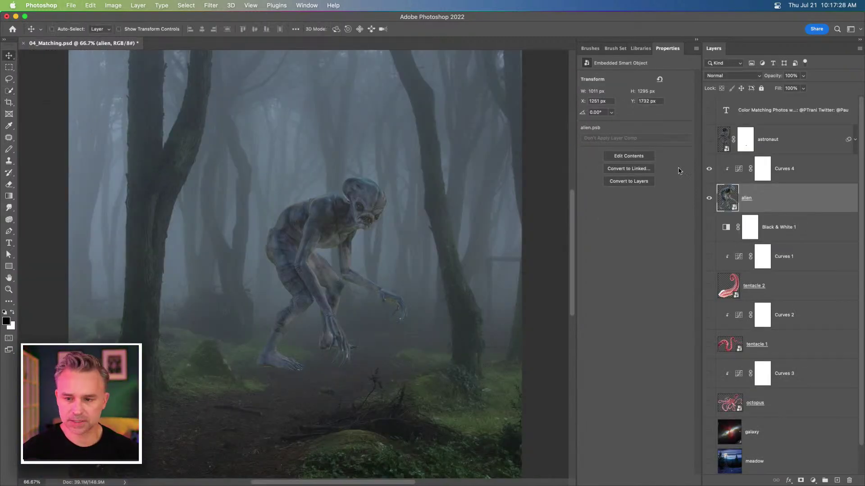
# - Show and select the astronaut layer, and hide the alien with its Curves adjustment
pyautogui.click(708, 139)
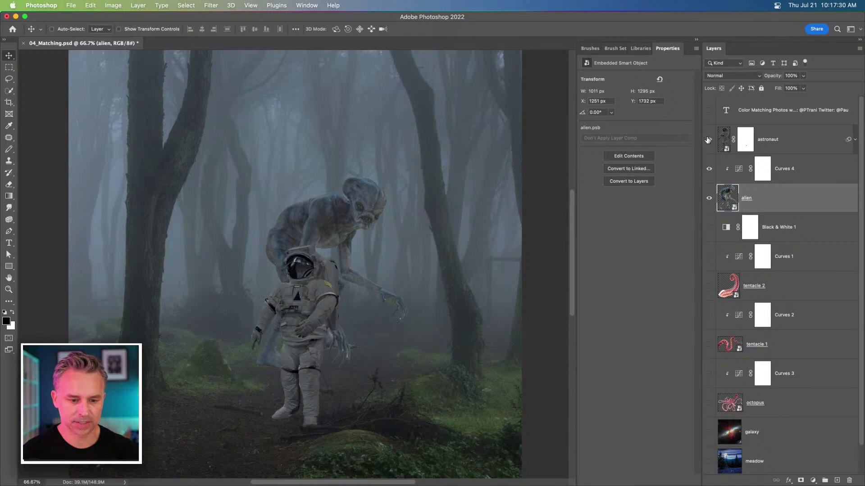
pyautogui.click(782, 140)
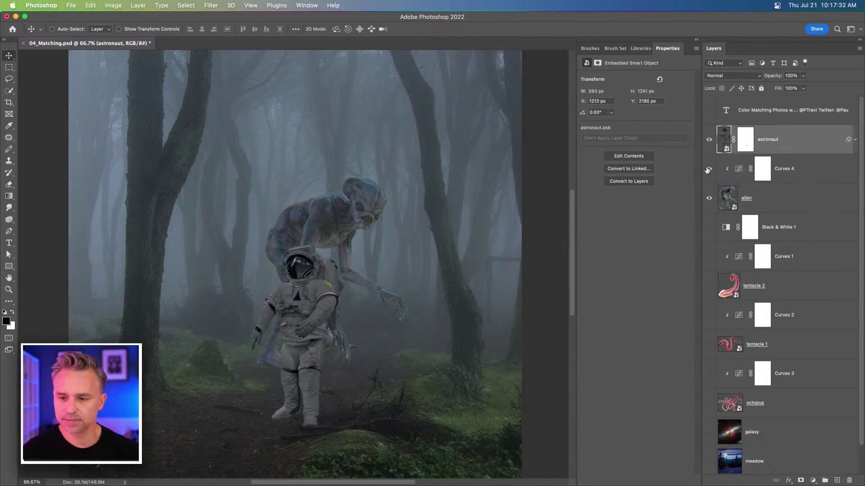
pyautogui.click(706, 207)
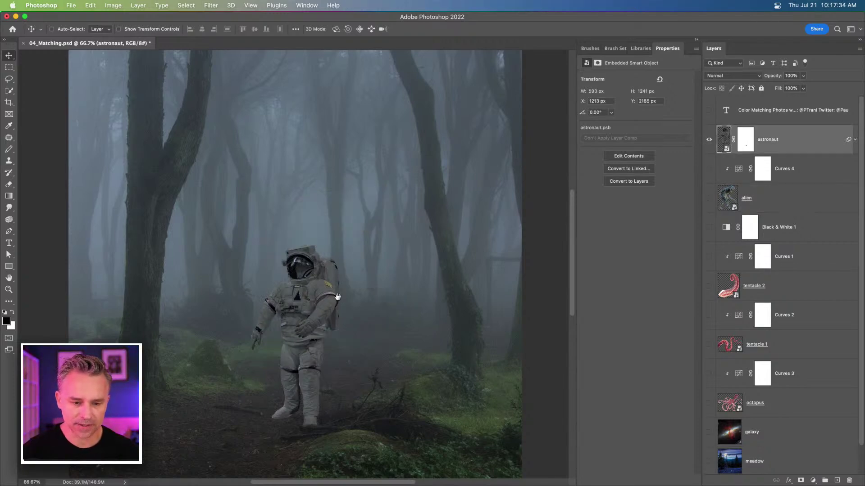
pyautogui.moveTo(337, 296); pyautogui.dragTo(359, 242)
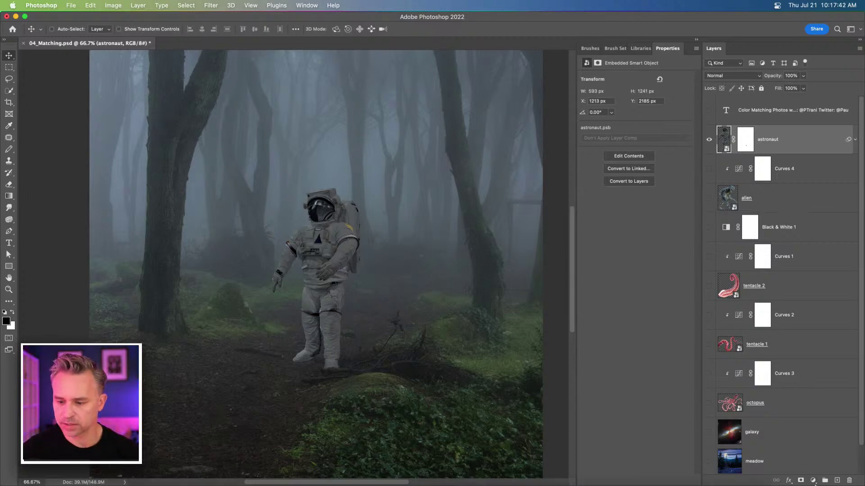
# - Add a Curves adjustment clipped to the astronaut and apply the automatic correction to it
pyautogui.click(812, 480)
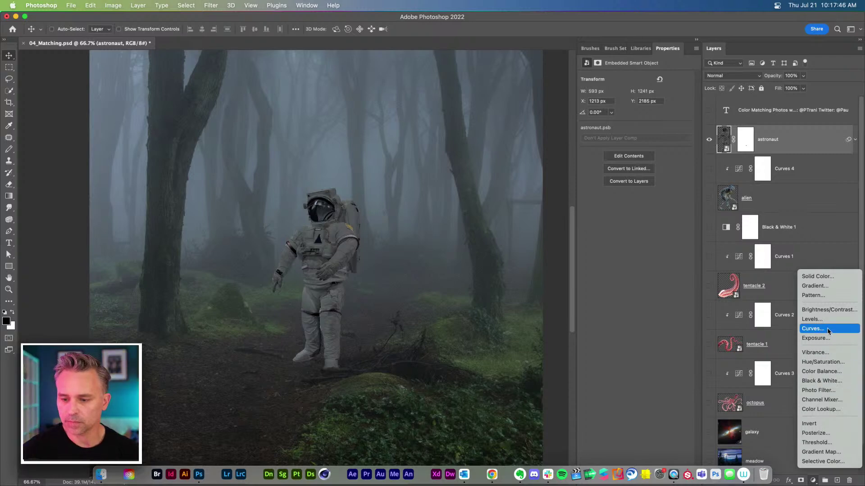
pyautogui.click(828, 330)
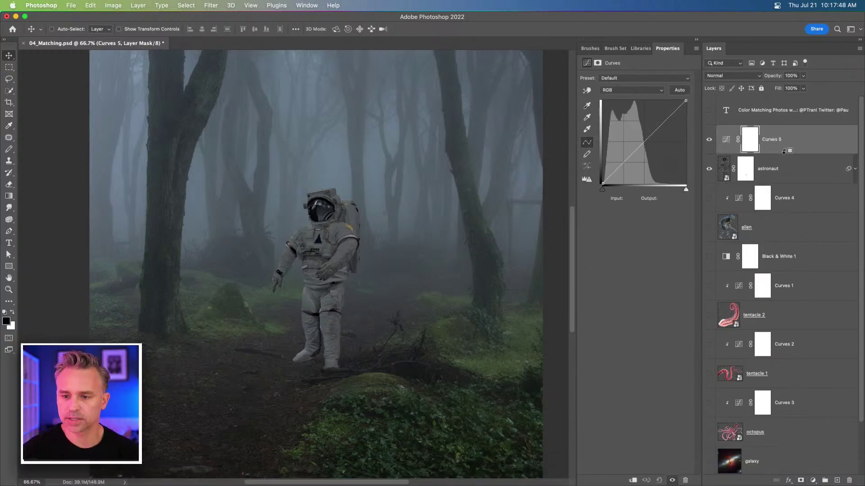
pyautogui.keyDown('alt'); pyautogui.click(784, 151); pyautogui.keyUp('alt')
pyautogui.click(739, 141)
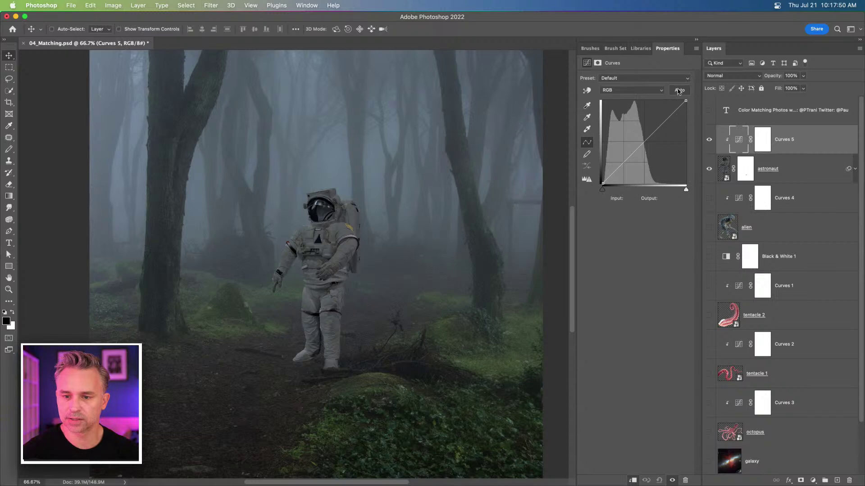
pyautogui.click(679, 90)
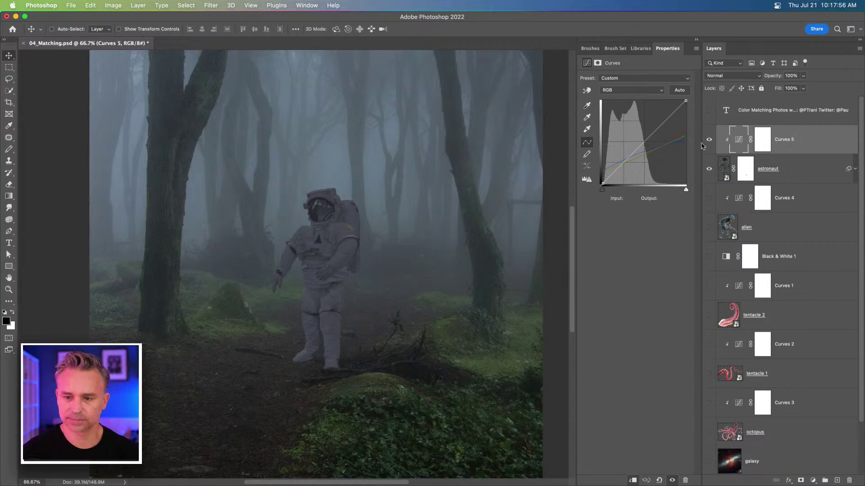
# - Try the astronaut's Curves adjustment at 44% opacity, comparing it on and off, and delete that adjustment layer
pyautogui.moveTo(775, 77); pyautogui.dragTo(750, 78)
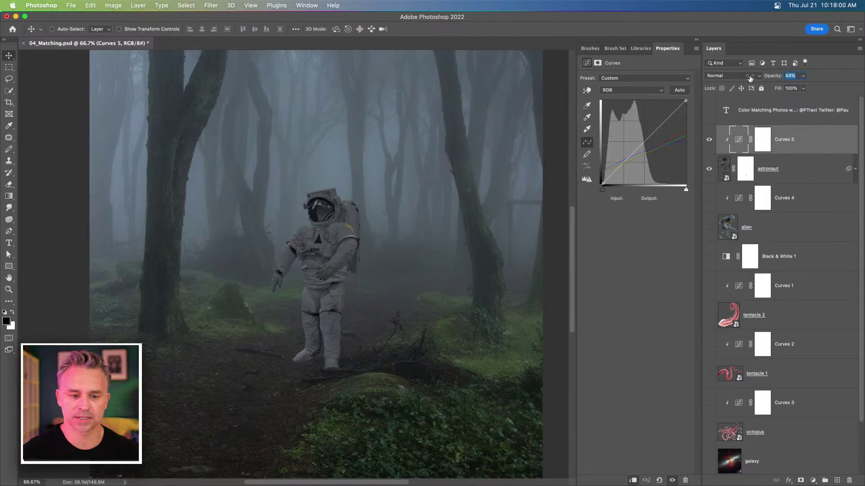
pyautogui.click(708, 141)
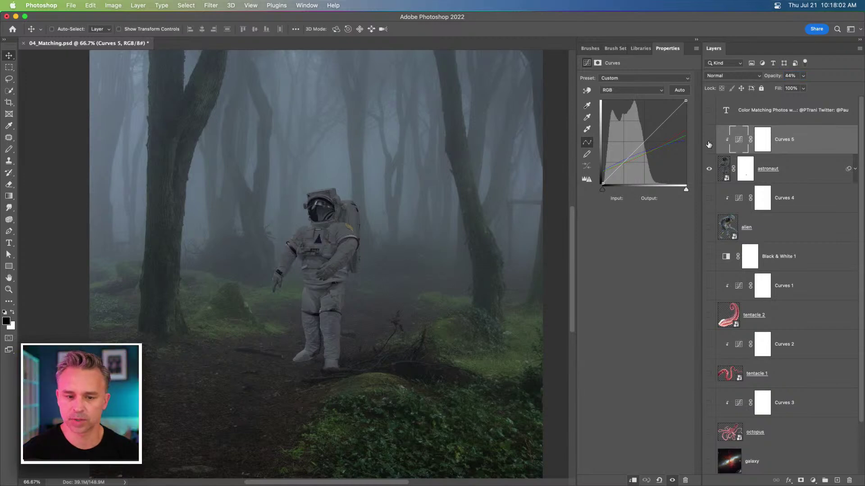
pyautogui.click(708, 141)
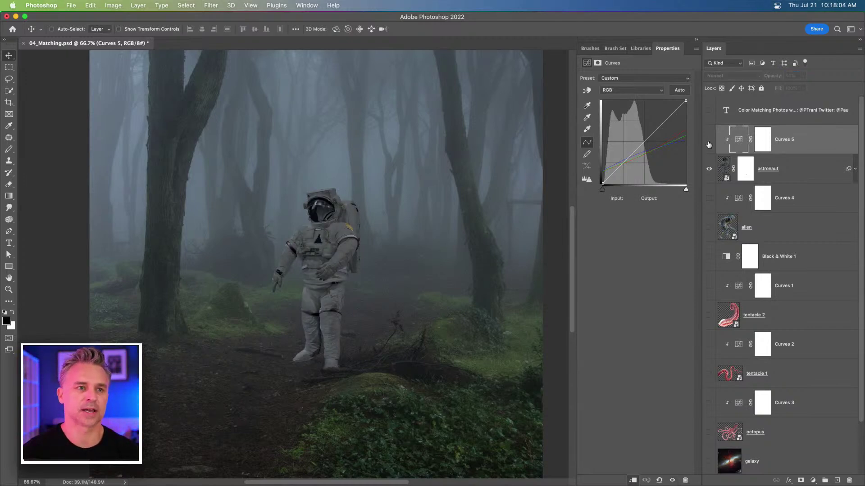
pyautogui.click(709, 141)
pyautogui.click(709, 141)
pyautogui.press('Delete')
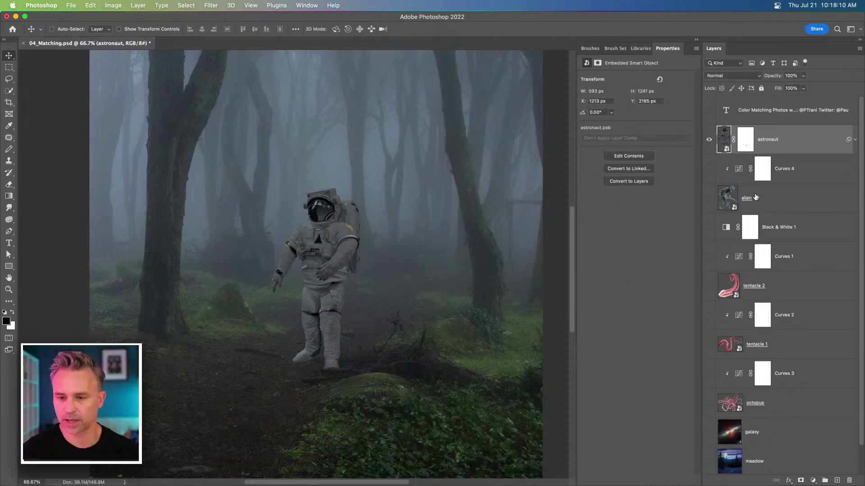
# - Show the alien layer and its Curves adjustment alongside the astronaut
pyautogui.click(739, 208)
pyautogui.click(708, 199)
pyautogui.click(709, 169)
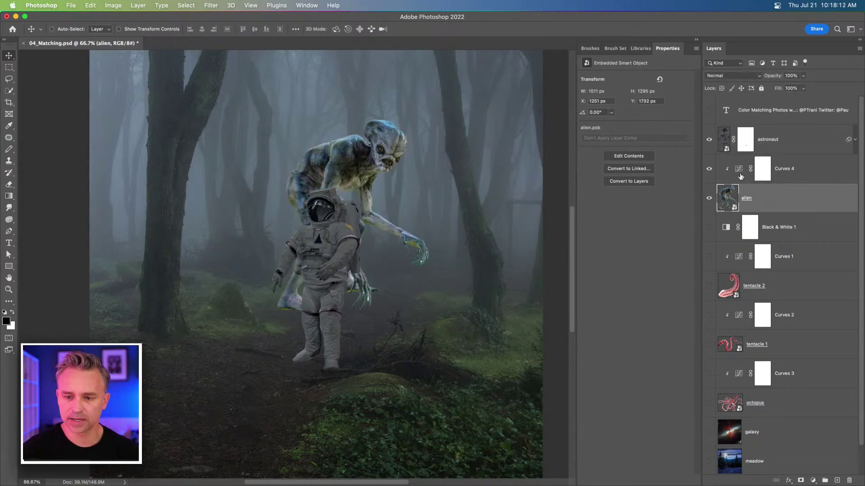
# - Move the alien together with its Curves adjustment to stand behind the astronaut at about X 929, Y 1725 px
pyautogui.keyDown('shift'); pyautogui.click(806, 171); pyautogui.keyUp('shift')
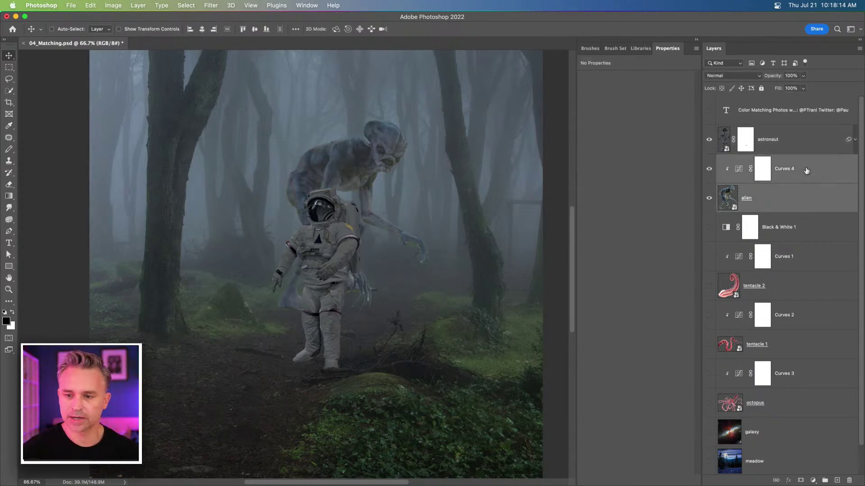
pyautogui.press('super')
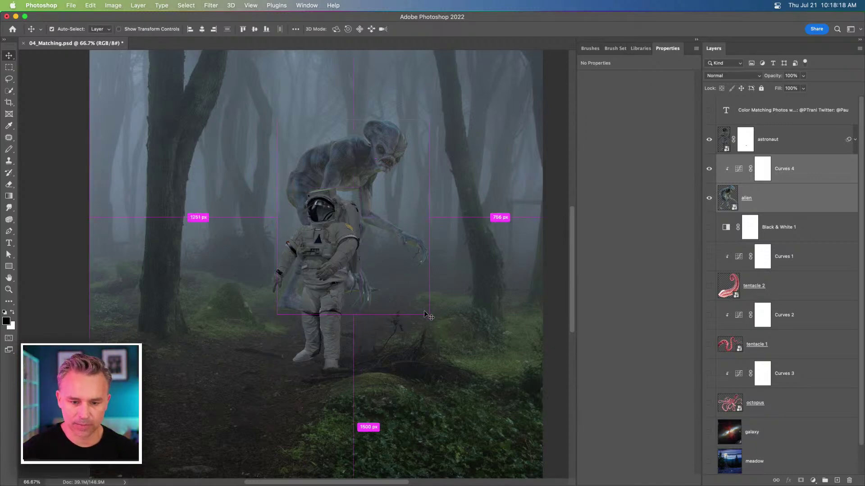
pyautogui.moveTo(339, 158); pyautogui.dragTo(300, 159)
pyautogui.click(789, 203)
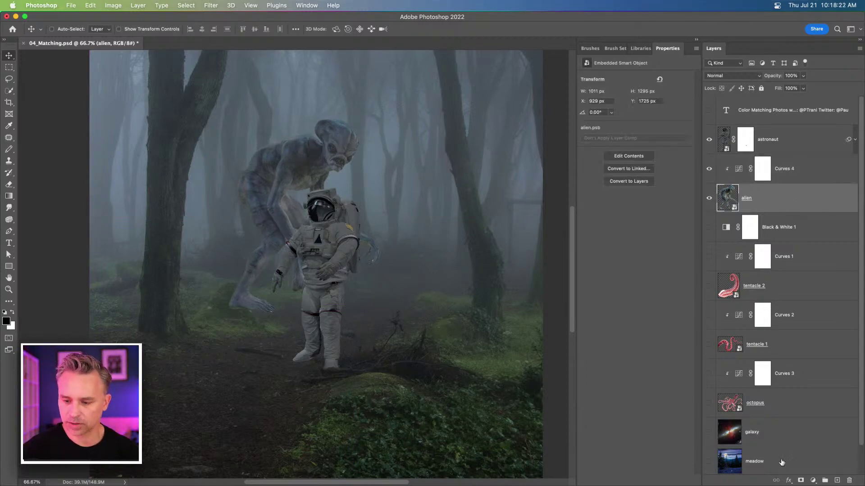
# - Add a layer mask to the alien and paint on it with a soft black brush at 8% flow to fade the lower body into the fog
pyautogui.click(800, 480)
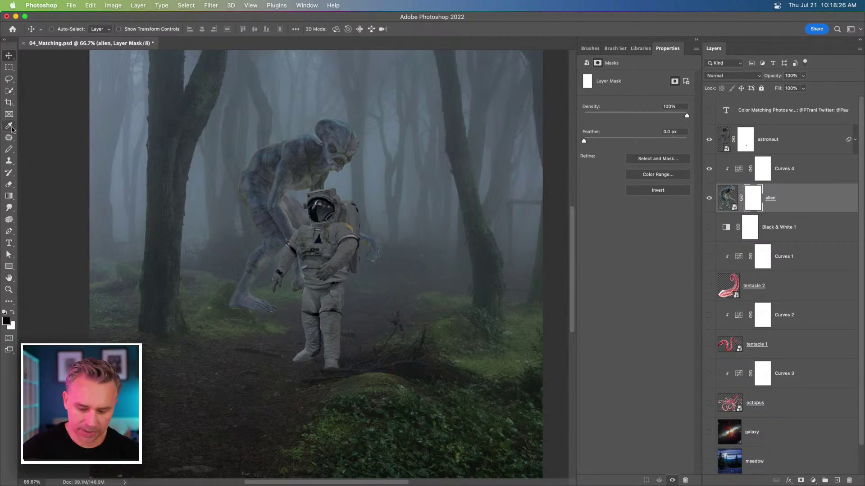
pyautogui.click(7, 150)
pyautogui.rightClick(8, 150)
pyautogui.click(39, 150)
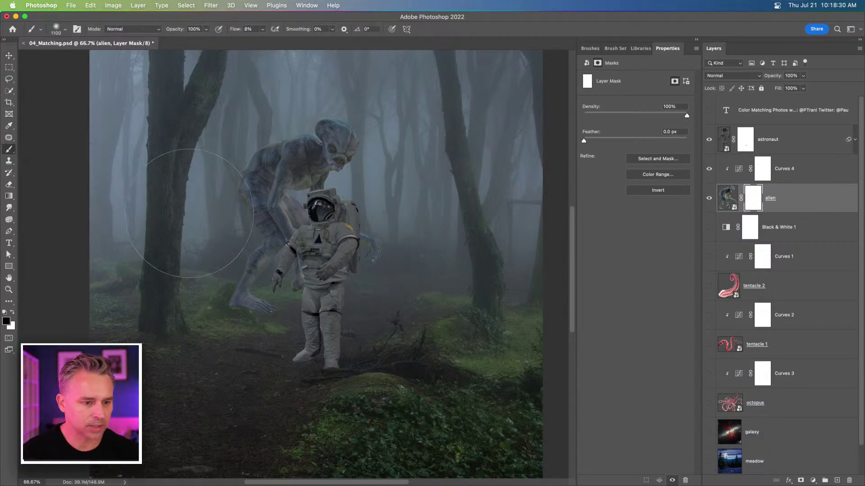
pyautogui.moveTo(286, 318)
pyautogui.mouseDown()
pyautogui.moveTo(252, 311)
pyautogui.moveTo(194, 243)
pyautogui.moveTo(184, 254)
pyautogui.moveTo(226, 259)
pyautogui.moveTo(237, 284)
pyautogui.moveTo(243, 280)
pyautogui.moveTo(234, 289)
pyautogui.moveTo(256, 295)
pyautogui.mouseUp()
pyautogui.press('[')
pyautogui.press('[')
pyautogui.press('[')
pyautogui.press('[')
pyautogui.moveTo(195, 196)
pyautogui.mouseDown()
pyautogui.moveTo(238, 237)
pyautogui.moveTo(221, 130)
pyautogui.moveTo(260, 222)
pyautogui.moveTo(232, 185)
pyautogui.moveTo(231, 124)
pyautogui.moveTo(257, 148)
pyautogui.moveTo(273, 256)
pyautogui.moveTo(242, 198)
pyautogui.moveTo(299, 274)
pyautogui.moveTo(316, 257)
pyautogui.moveTo(268, 362)
pyautogui.mouseUp()
pyautogui.press('super+equal')
pyautogui.press('super+equal')
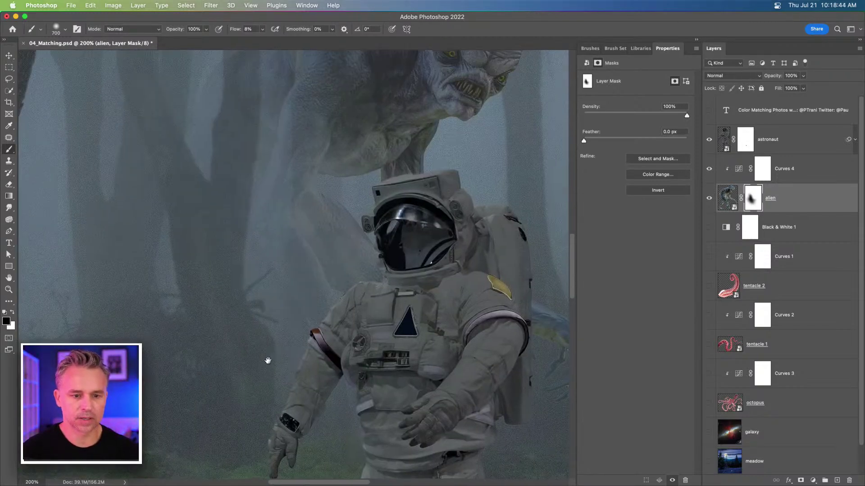
pyautogui.press('super+minus')
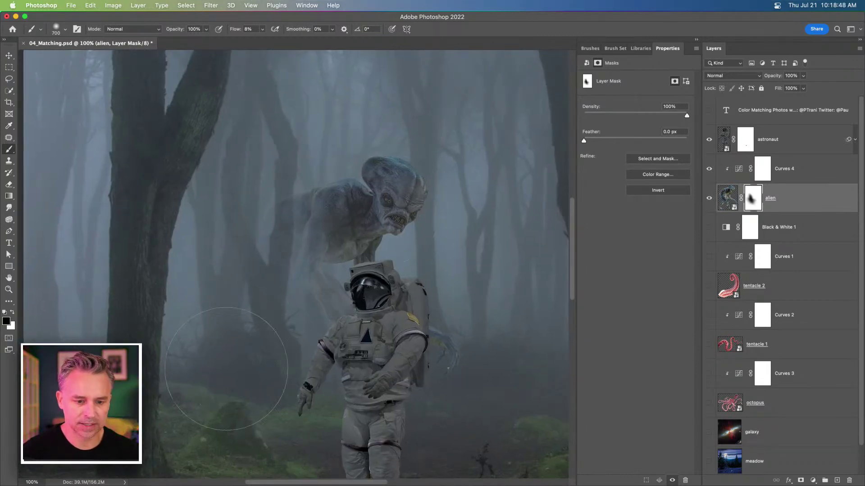
# - Reduce the mask brush to 90 px and touch up the alien's faded edges around the astronaut
pyautogui.press('[')
pyautogui.press('[')
pyautogui.press('[')
pyautogui.press('[')
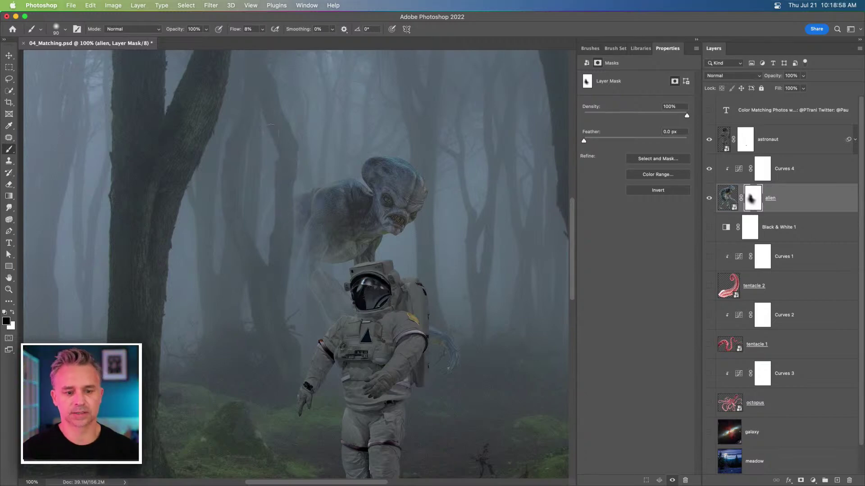
pyautogui.press('super+minus')
pyautogui.press('super+minus')
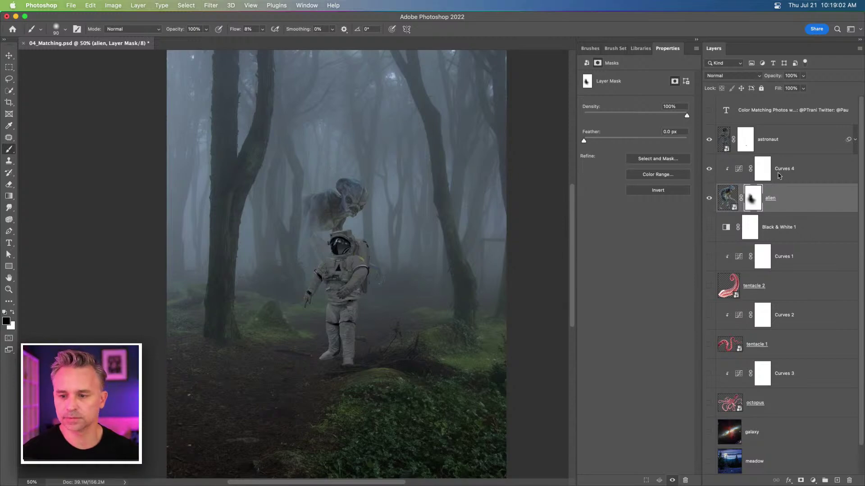
# - Hide the alien and its Curves adjustment, and show tentacle 2 with its Curves 1 adjustment instead
pyautogui.click(790, 179)
pyautogui.click(790, 198)
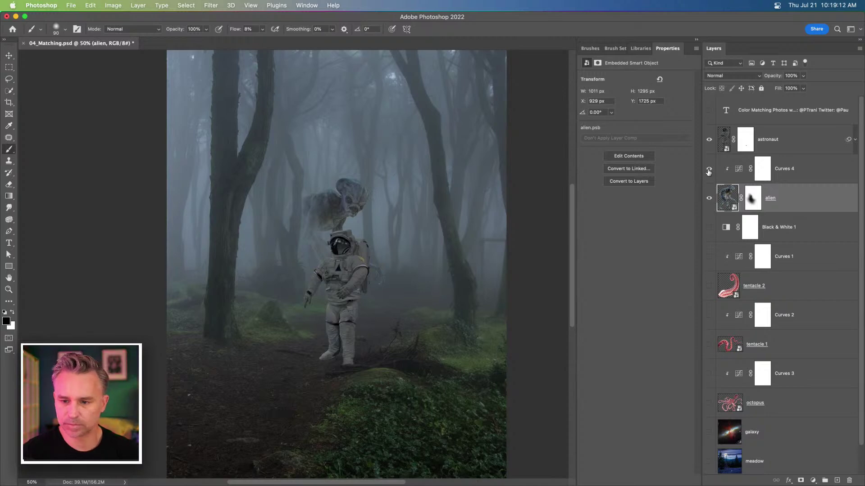
pyautogui.click(708, 198)
pyautogui.click(757, 289)
pyautogui.click(709, 257)
pyautogui.click(708, 288)
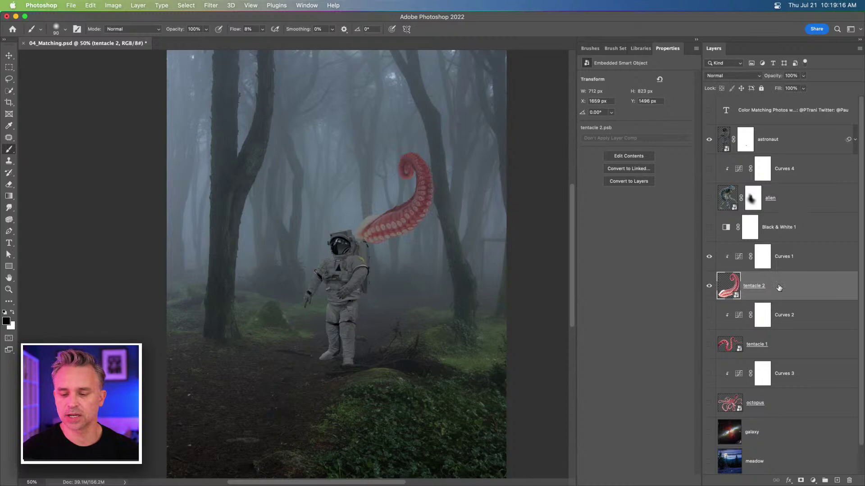
# - Convert tentacle 2 and its Curves 1 adjustment into one smart object and rename it "tentacle"
pyautogui.press('super+plus')
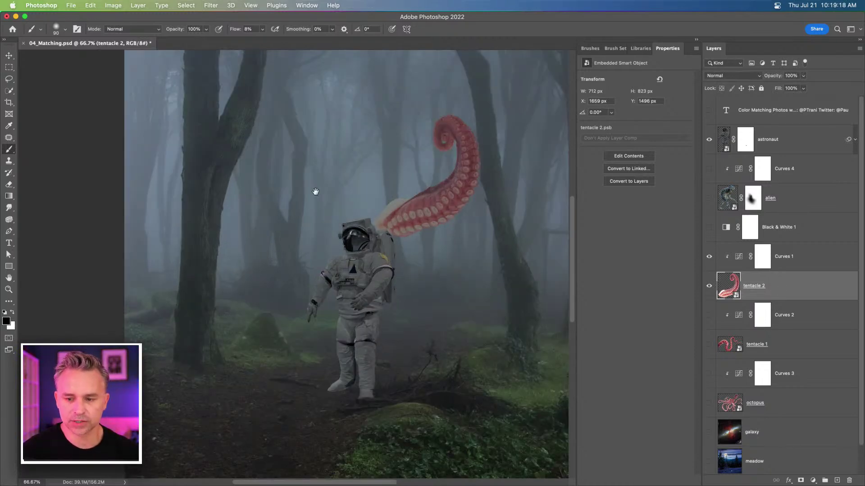
pyautogui.moveTo(388, 185); pyautogui.dragTo(305, 192)
pyautogui.keyDown('shift'); pyautogui.click(791, 258); pyautogui.keyUp('shift')
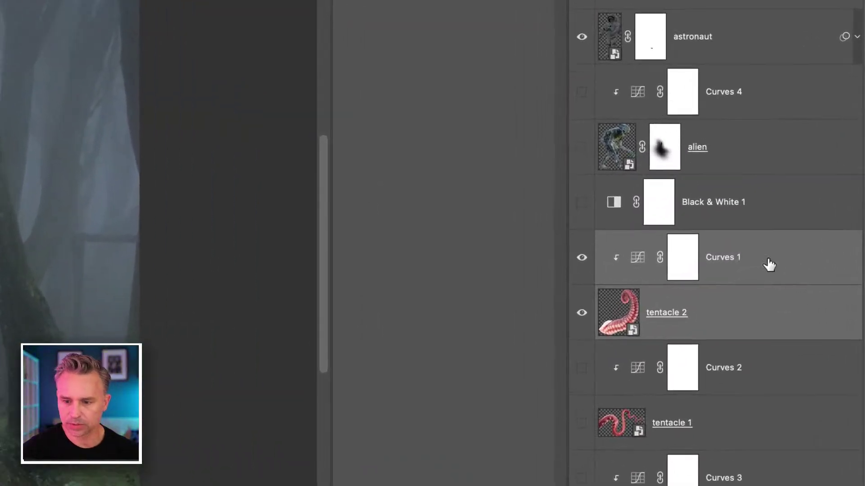
pyautogui.rightClick(807, 260)
pyautogui.click(615, 113)
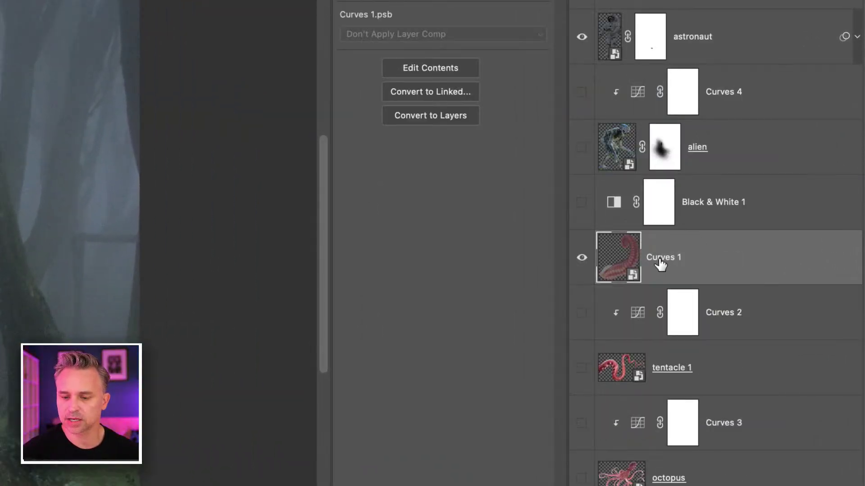
pyautogui.doubleClick(660, 264)
pyautogui.write('tentacl')
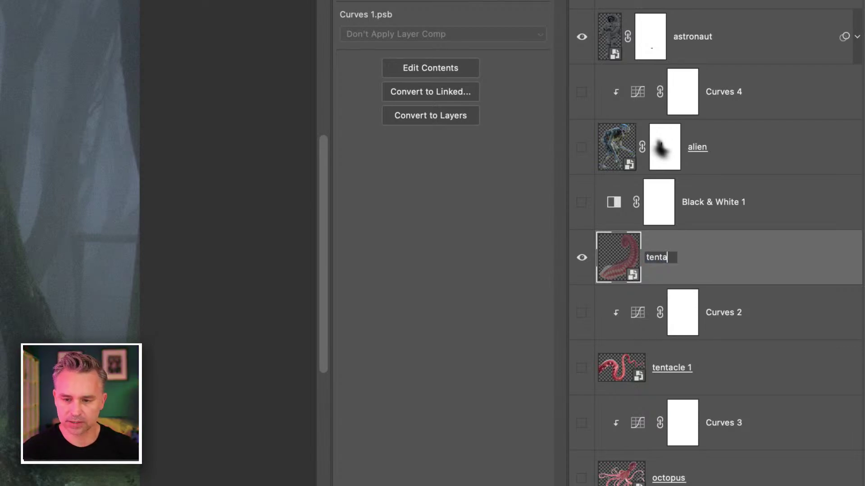
pyautogui.write('e')
pyautogui.press('Return')
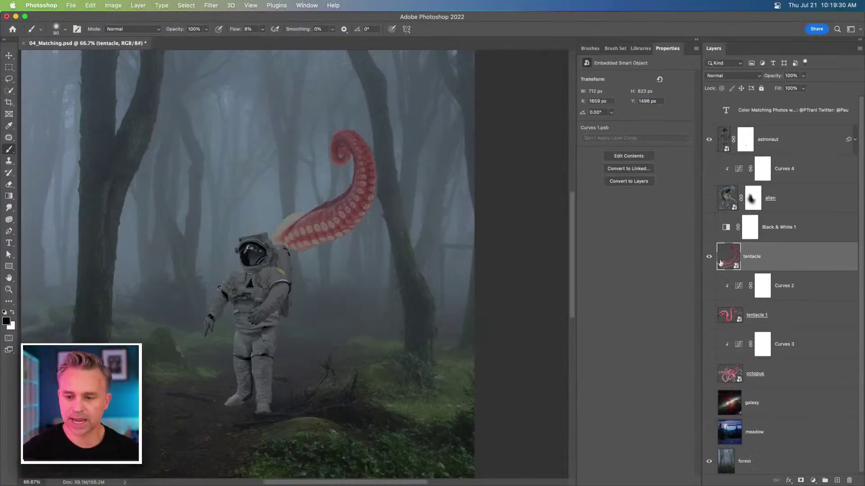
# - Open Neural Filters for the tentacle and enable Harmonization with the forest layer as the reference image
pyautogui.click(210, 5)
pyautogui.click(209, 45)
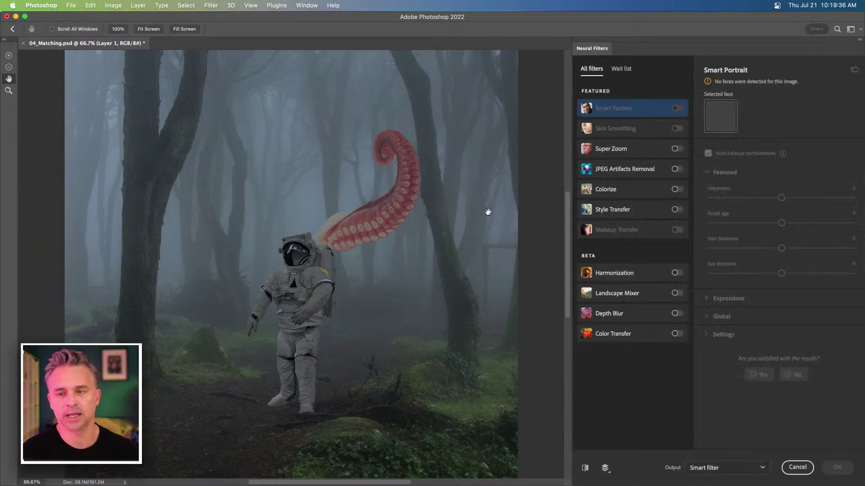
pyautogui.click(675, 274)
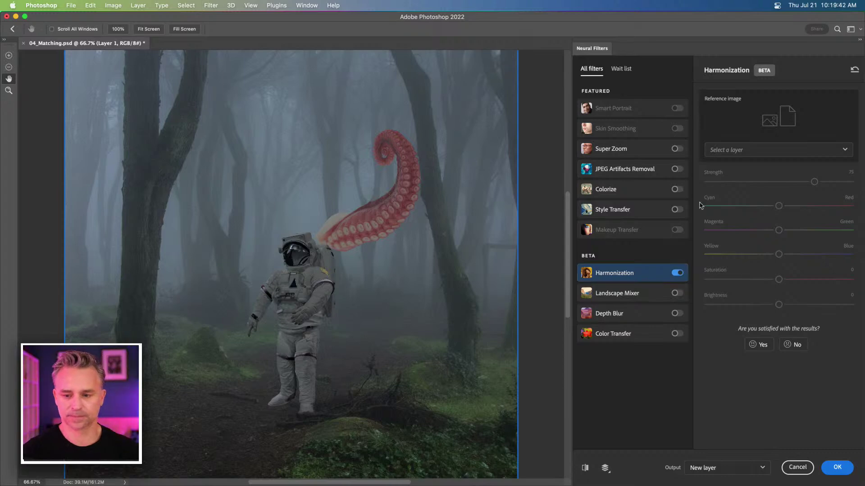
pyautogui.click(768, 149)
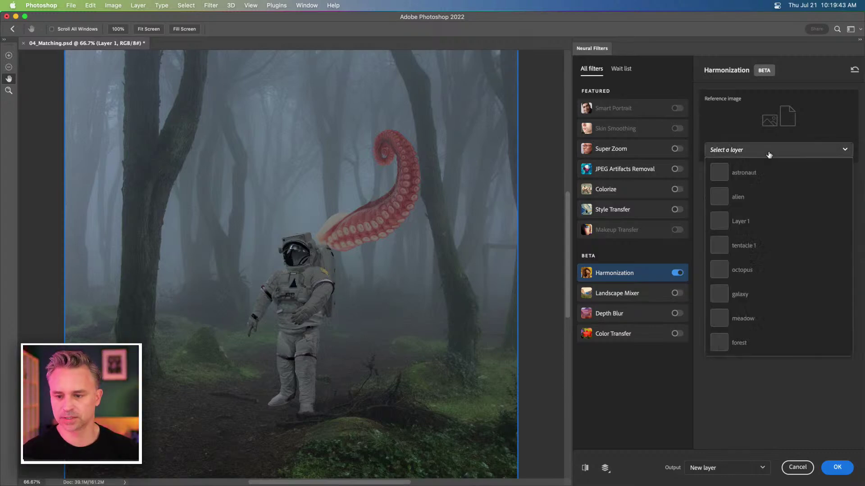
pyautogui.click(761, 339)
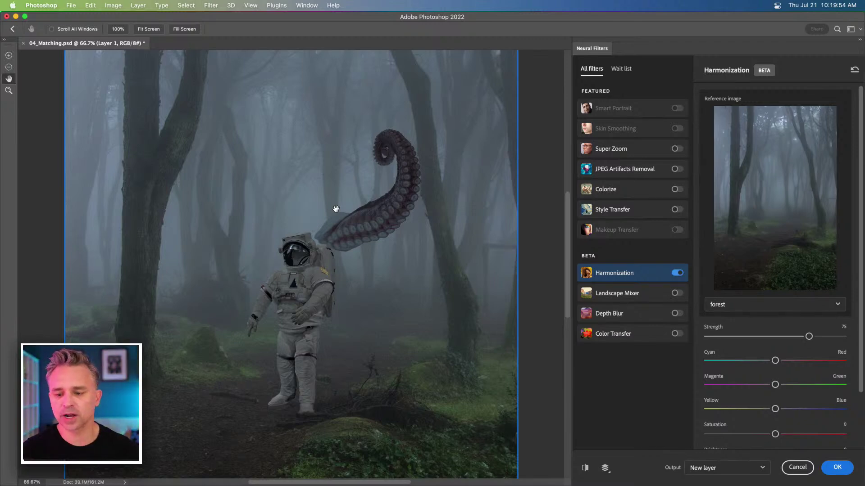
# - Try Harmonization on the tentacle with strengths from 22 to 100, saturation between -50 and +50, and brightness at -26
pyautogui.click(735, 337)
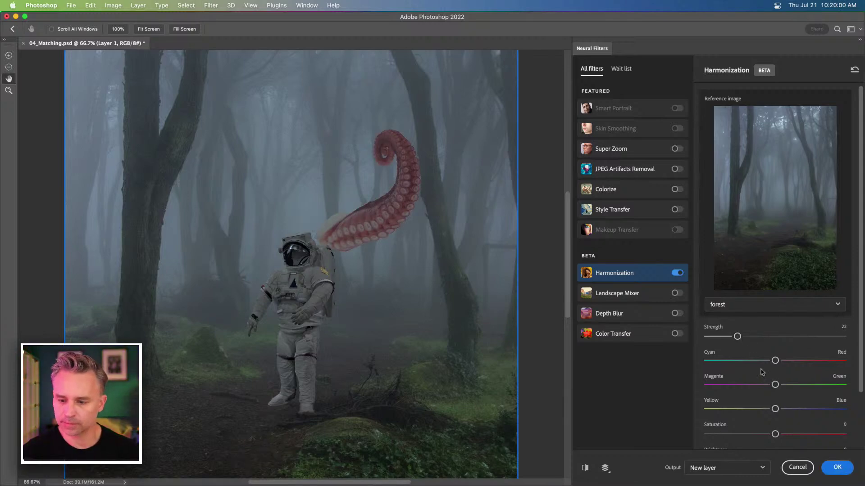
pyautogui.scroll(-3, 763, 379)
pyautogui.click(742, 367)
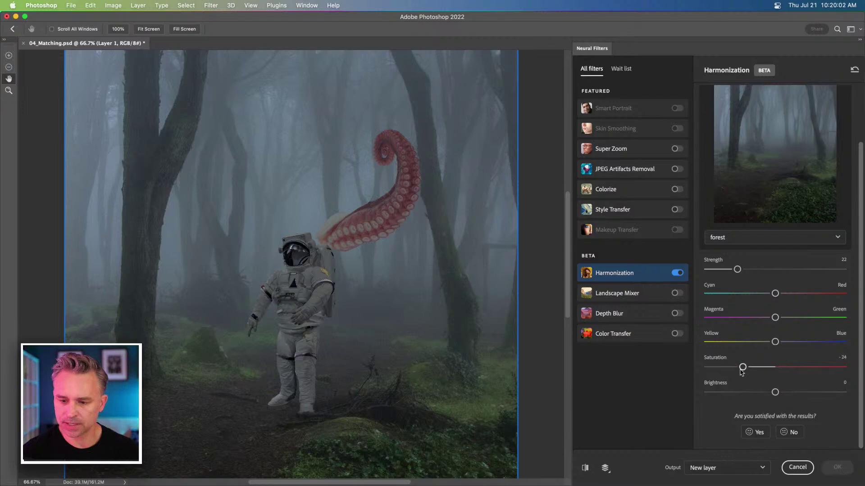
pyautogui.moveTo(742, 368); pyautogui.dragTo(853, 366)
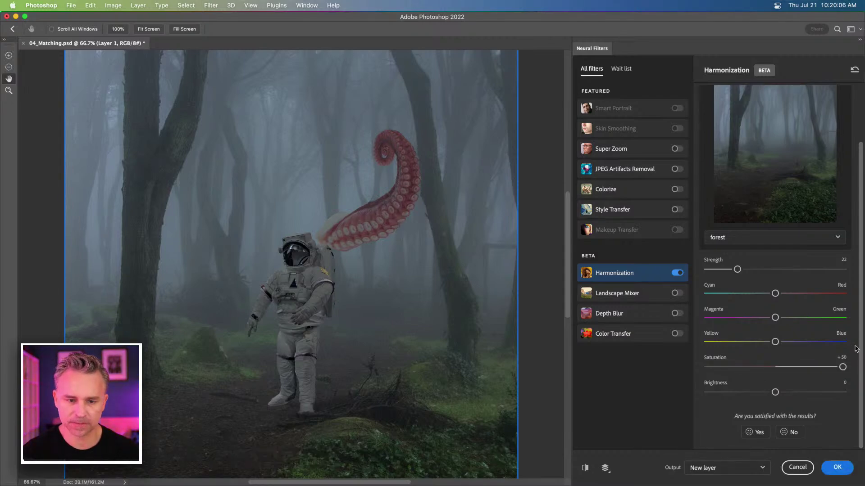
pyautogui.moveTo(774, 392); pyautogui.dragTo(739, 393)
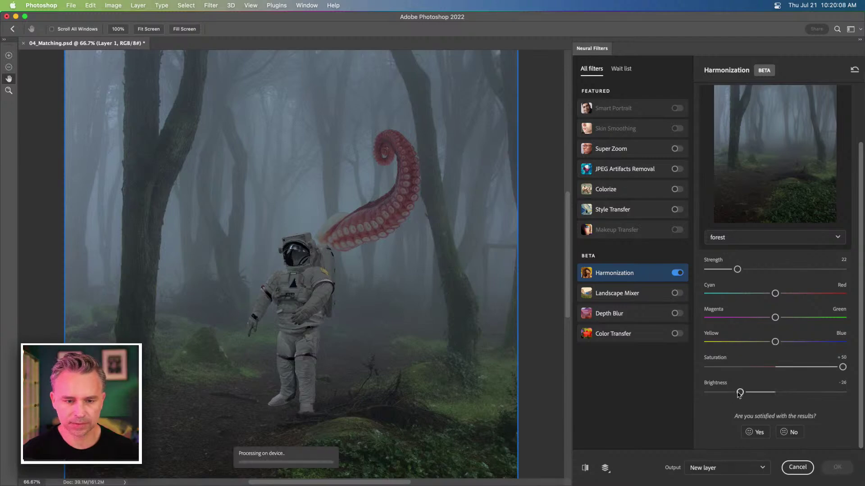
pyautogui.click(793, 270)
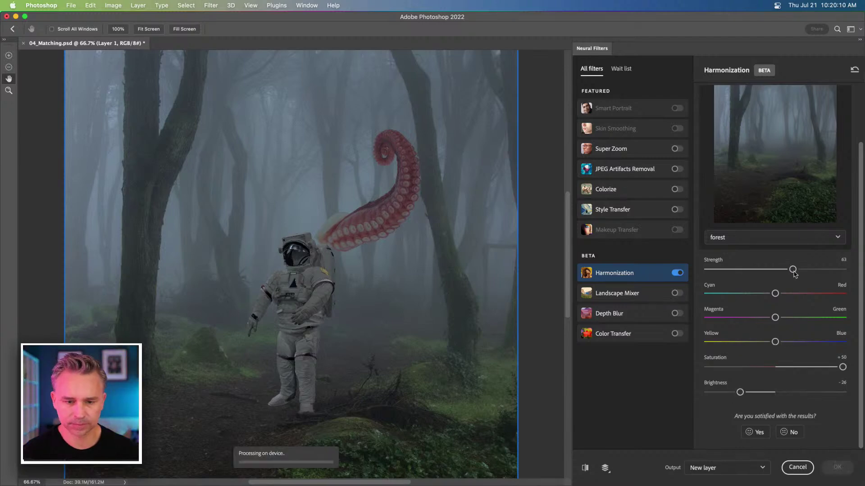
pyautogui.moveTo(793, 269); pyautogui.dragTo(846, 269)
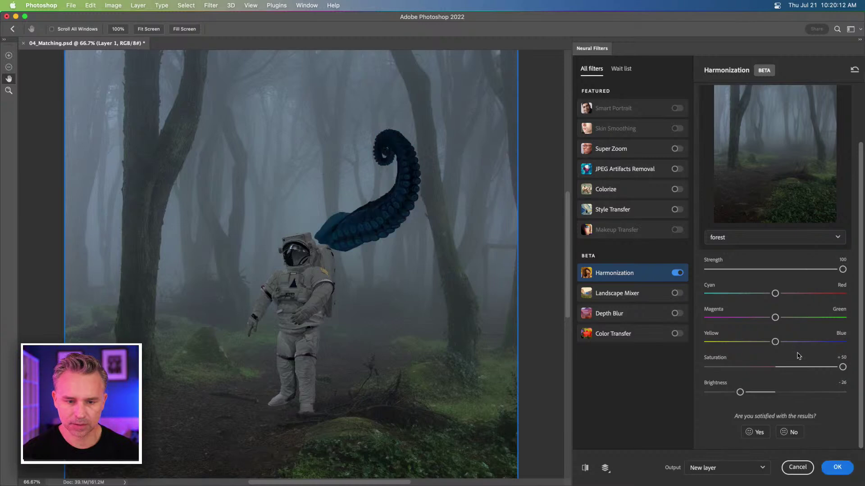
pyautogui.click(788, 367)
pyautogui.moveTo(787, 368); pyautogui.dragTo(692, 369)
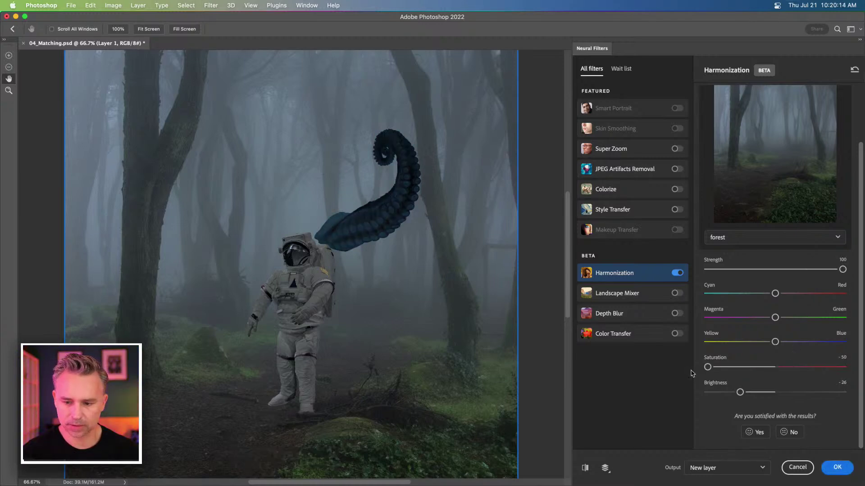
# - Set Harmonization to strength 50, saturation +1 and brightness -33, and apply it to the tentacle as a smart filter
pyautogui.click(776, 367)
pyautogui.click(775, 269)
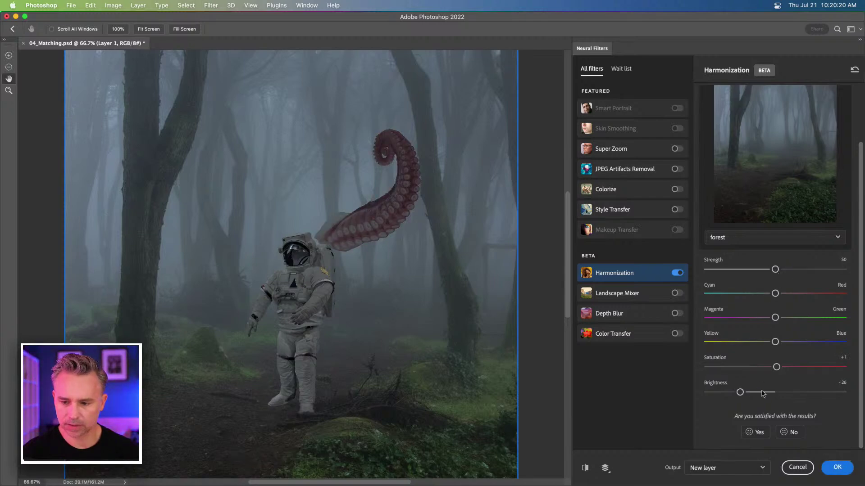
pyautogui.moveTo(740, 392)
pyautogui.mouseDown()
pyautogui.moveTo(747, 392)
pyautogui.moveTo(724, 393)
pyautogui.mouseUp()
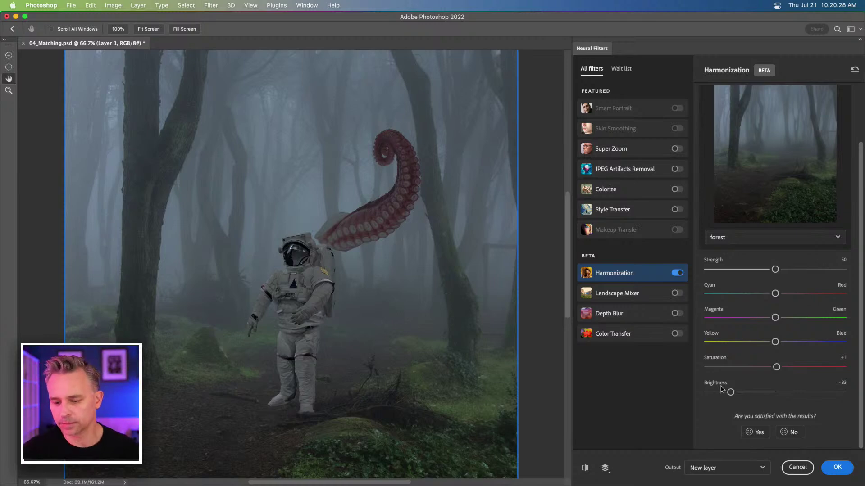
pyautogui.click(716, 468)
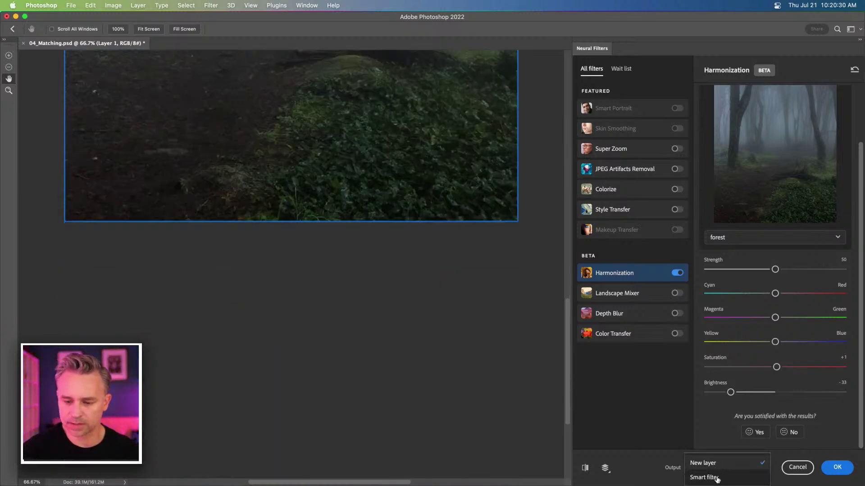
pyautogui.click(704, 477)
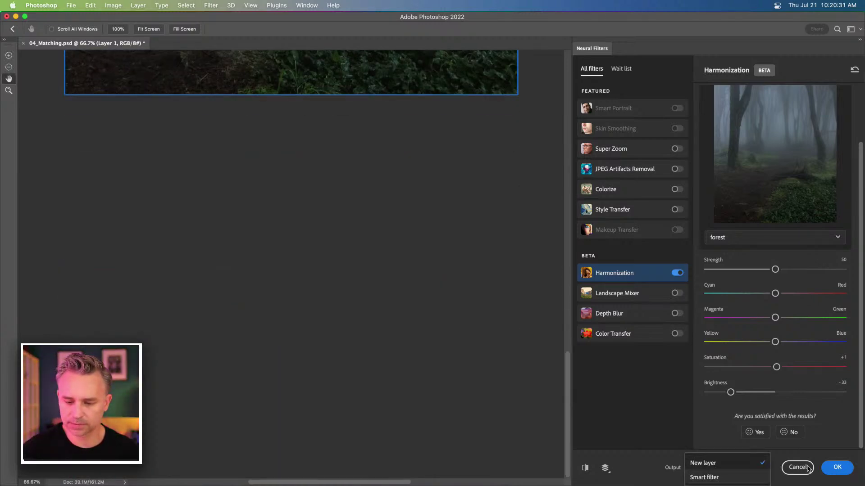
pyautogui.click(837, 468)
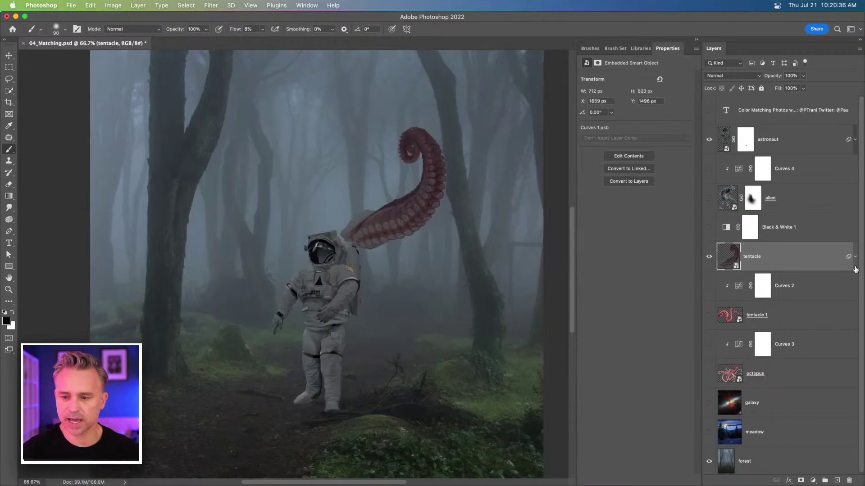
# - Expand the tentacle's smart filters and compare the Neural Filters effect on and off, leaving it switched off
pyautogui.click(854, 257)
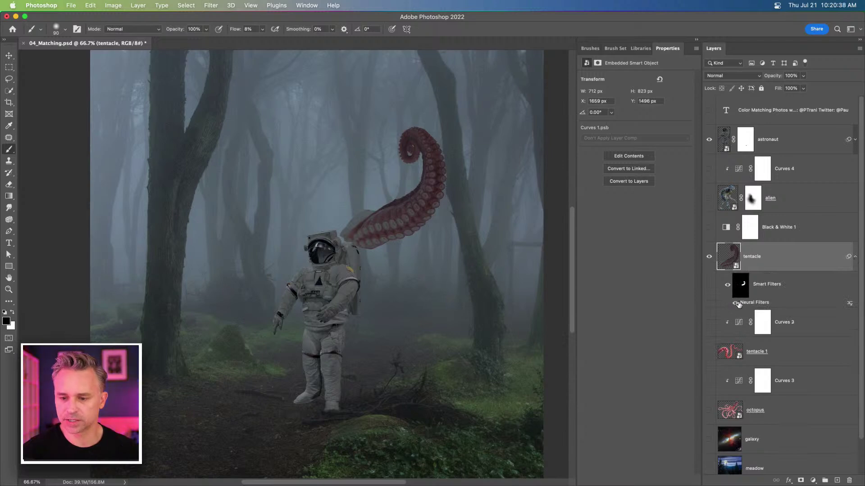
pyautogui.click(735, 304)
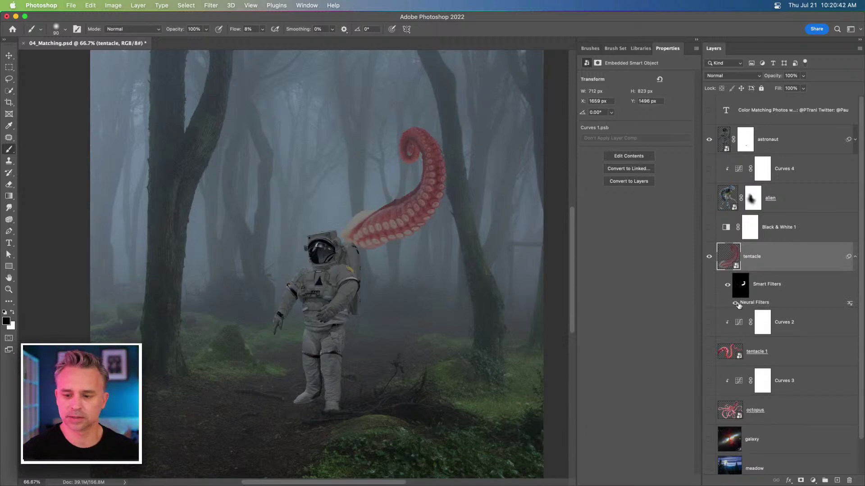
pyautogui.click(736, 303)
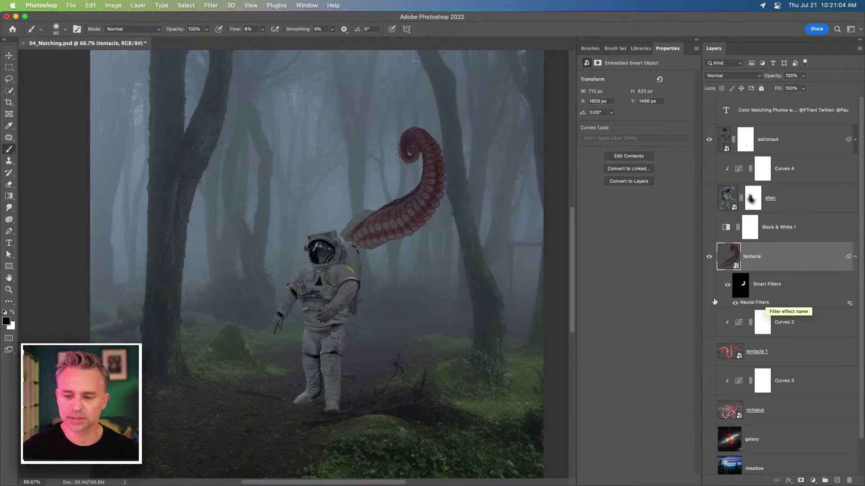
pyautogui.click(734, 303)
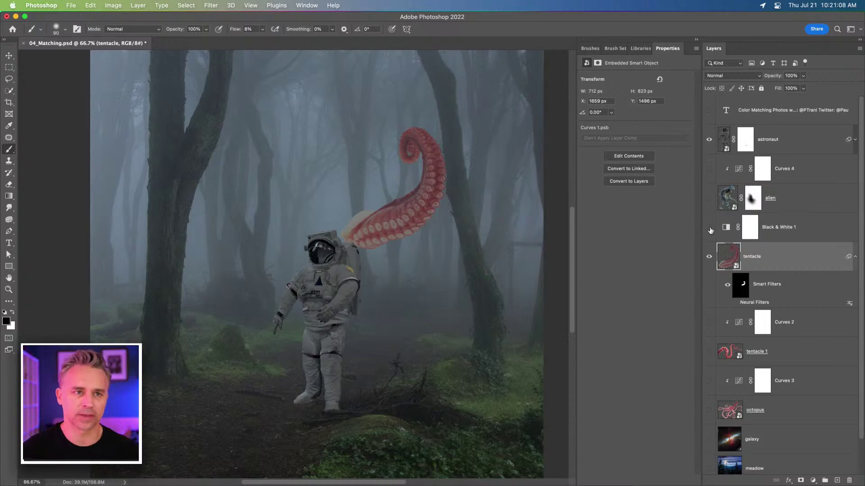
# - Add a layer mask to the tentacle and paint with a soft 600 px black brush to fade its base behind the astronaut
pyautogui.click(800, 480)
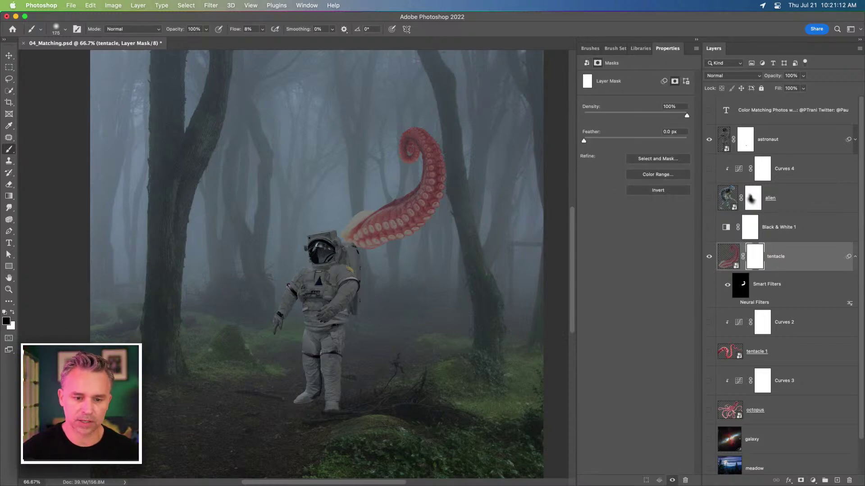
pyautogui.hscroll(-1, 335, 210)
pyautogui.press(']')
pyautogui.press(']')
pyautogui.moveTo(337, 212)
pyautogui.mouseDown()
pyautogui.moveTo(374, 248)
pyautogui.moveTo(331, 151)
pyautogui.moveTo(392, 275)
pyautogui.moveTo(386, 281)
pyautogui.moveTo(300, 210)
pyautogui.moveTo(295, 215)
pyautogui.mouseUp()
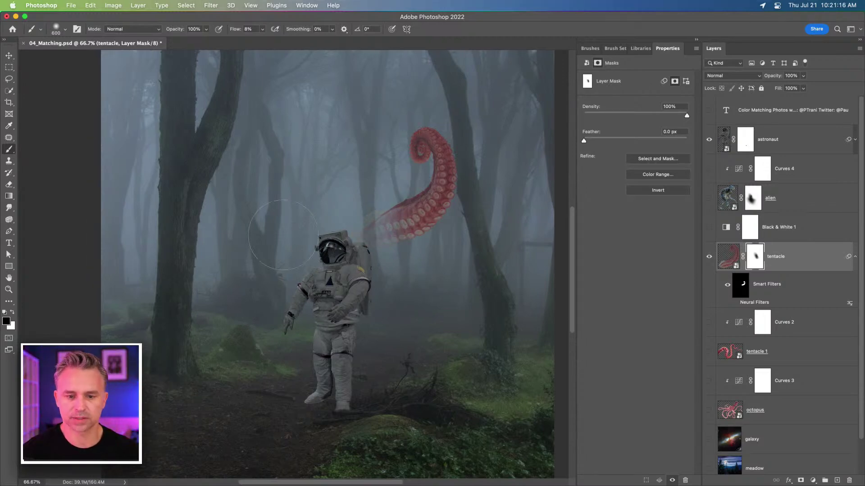
# - Scale the tentacle down to about 631 × 728 px and move it up beside the tree behind the astronaut
pyautogui.click(730, 256)
pyautogui.press('super+t')
pyautogui.moveTo(458, 127); pyautogui.dragTo(445, 140)
pyautogui.press('Return')
pyautogui.click(8, 55)
pyautogui.moveTo(336, 168); pyautogui.dragTo(381, 155)
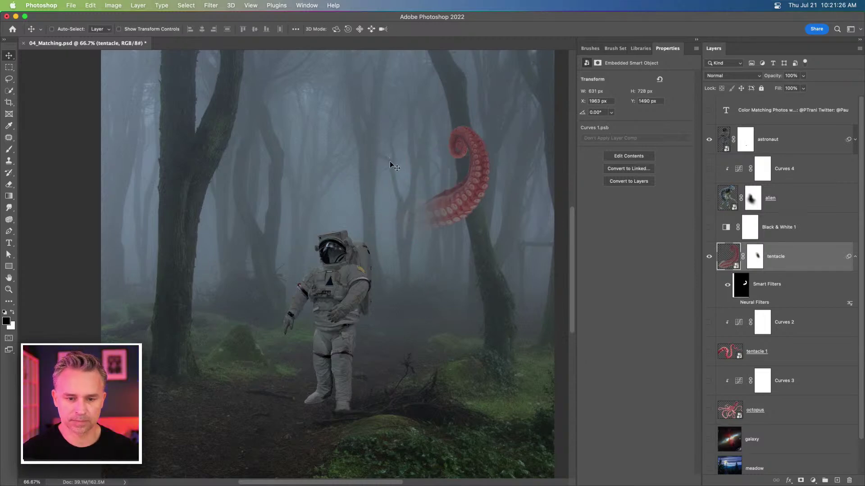
pyautogui.hscroll(-2, 401, 168)
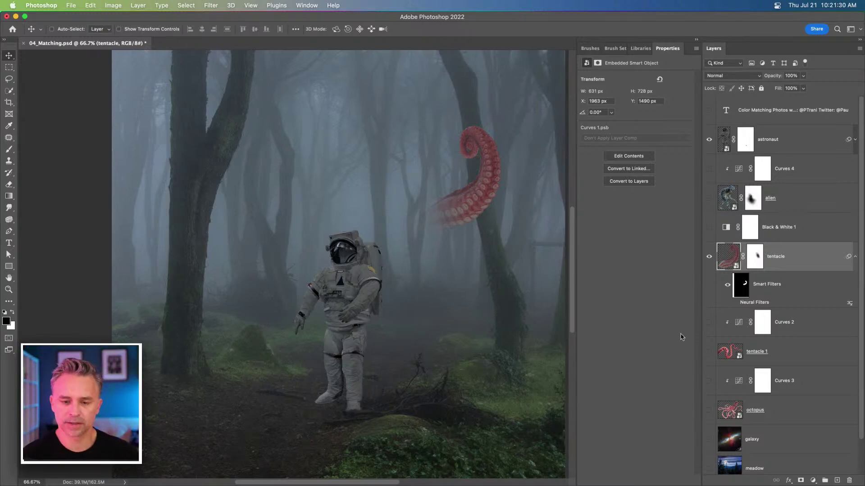
pyautogui.hscroll(3, 430, 173)
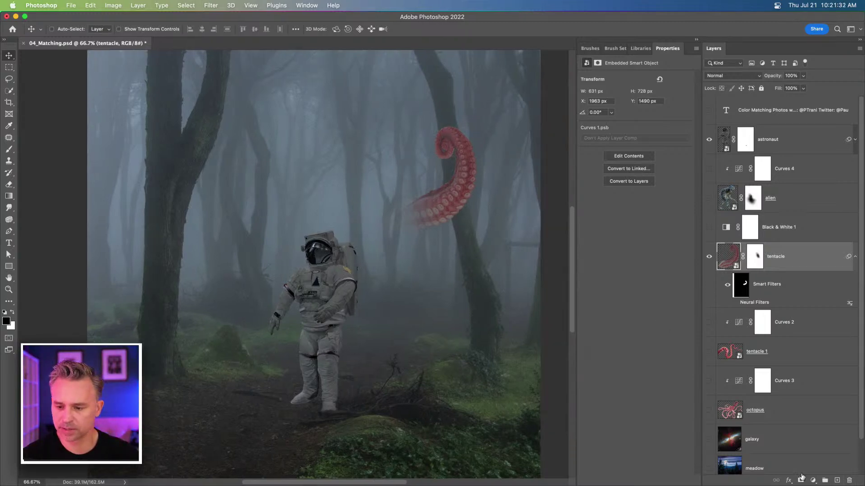
# - Add a Hue/Saturation adjustment layer directly above the tentacle
pyautogui.click(813, 480)
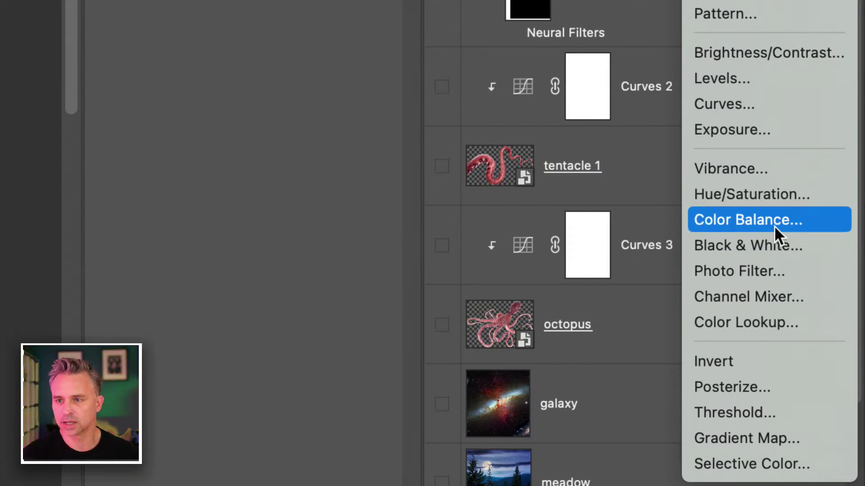
pyautogui.click(771, 197)
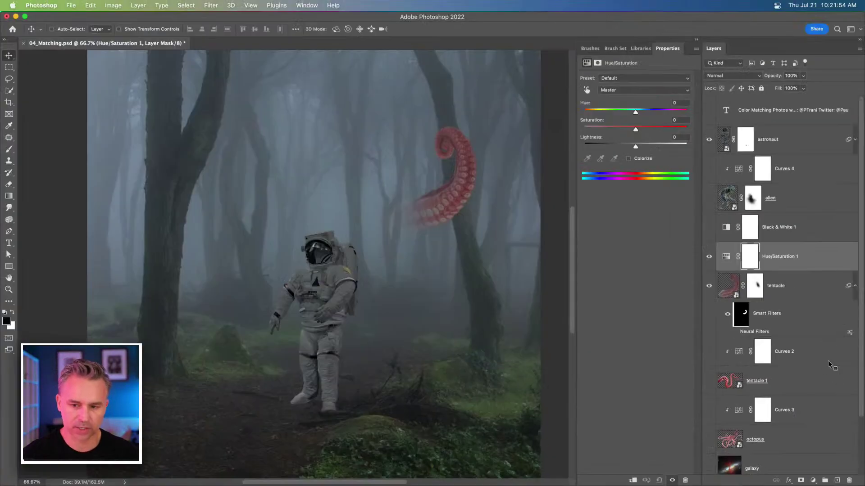
pyautogui.click(782, 257)
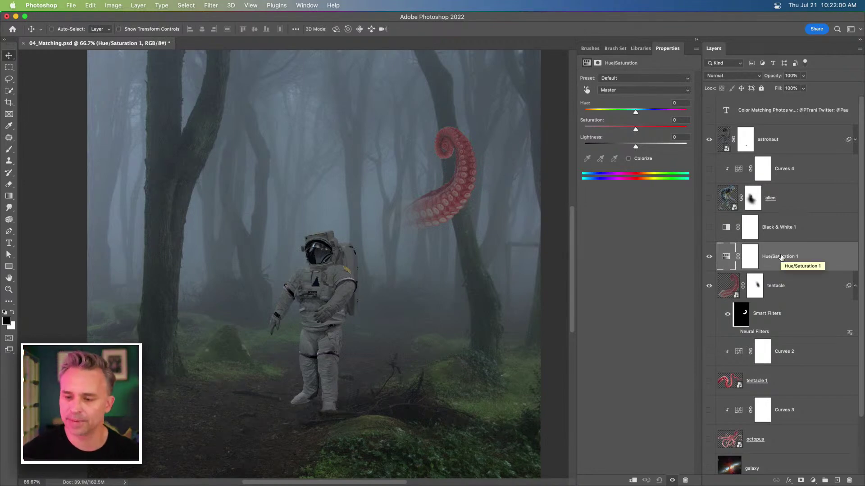
# - Test the Hue/Saturation layer above the astronaut at saturation +100 and +2, and return it to just above the tentacle
pyautogui.moveTo(782, 257); pyautogui.dragTo(800, 138)
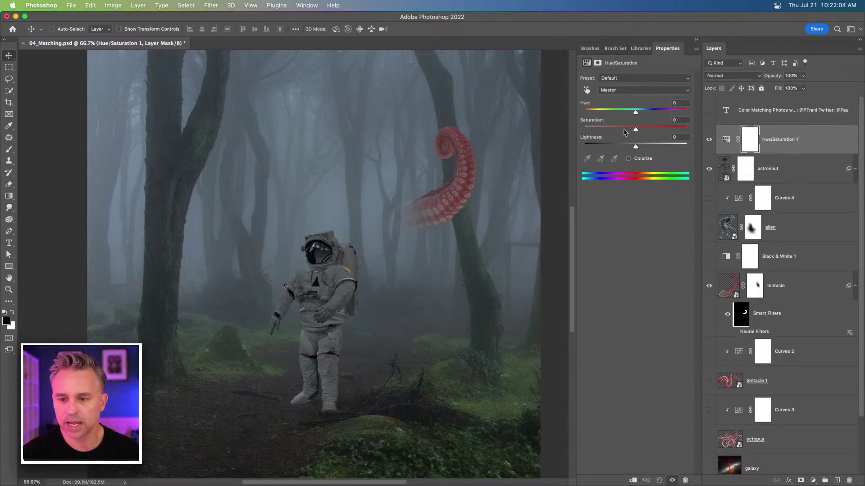
pyautogui.moveTo(635, 129); pyautogui.dragTo(687, 130)
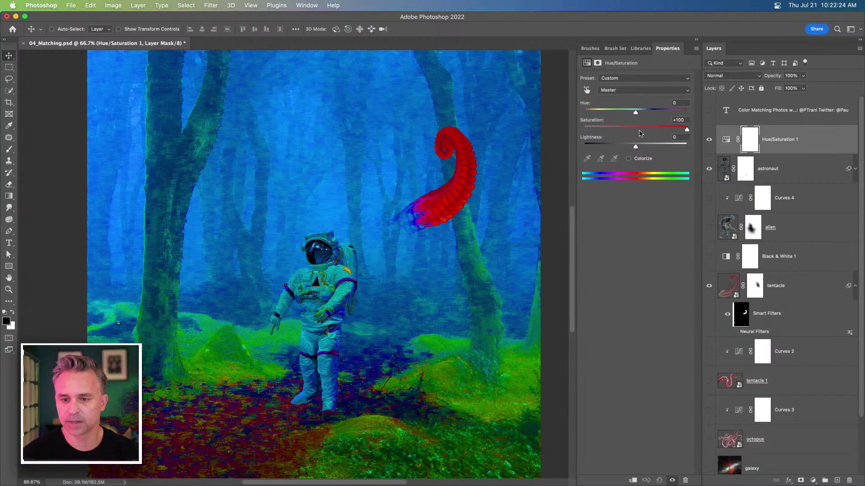
pyautogui.click(636, 130)
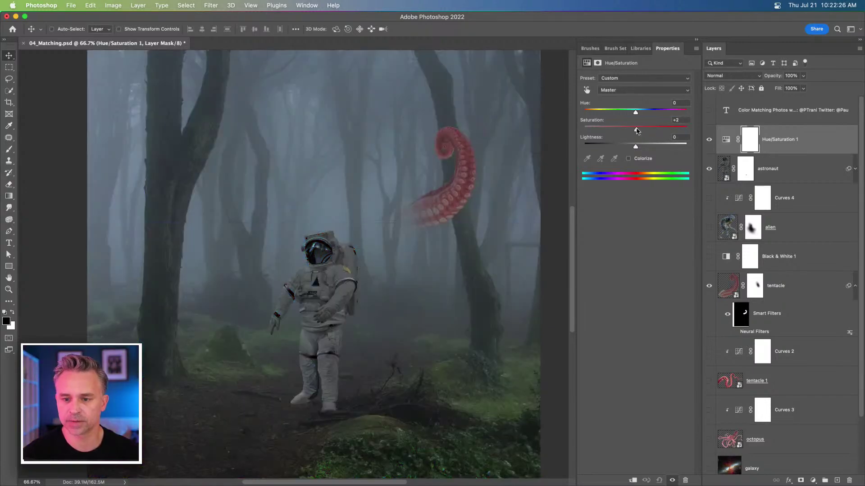
pyautogui.moveTo(772, 145); pyautogui.dragTo(782, 267)
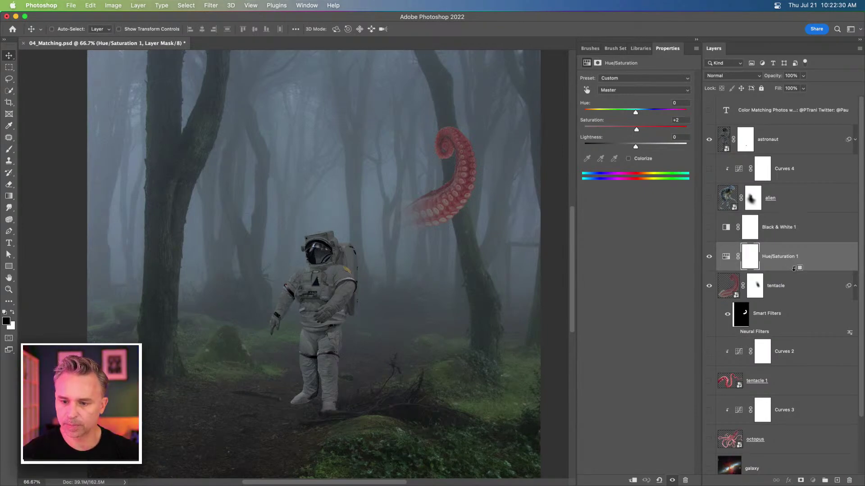
# - Clip the Hue/Saturation layer to the tentacle and set its Master hue to +2 and saturation to -43
pyautogui.press('alt+super+g')
pyautogui.click(739, 256)
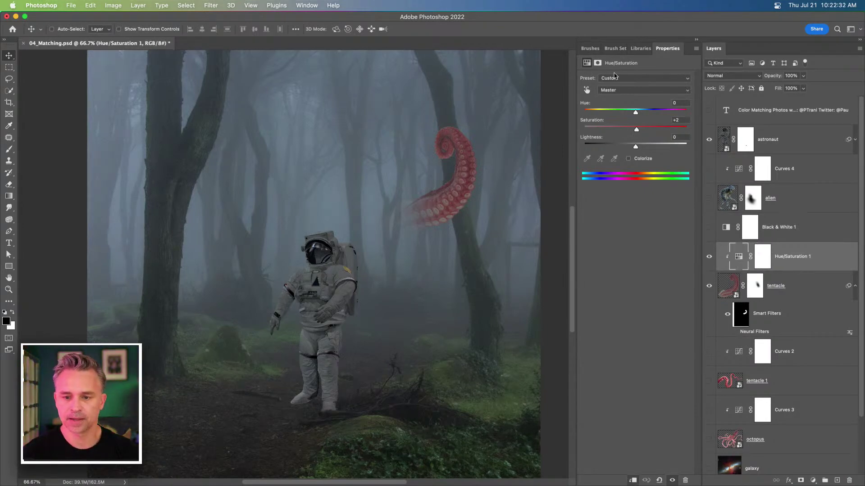
pyautogui.press('super+1')
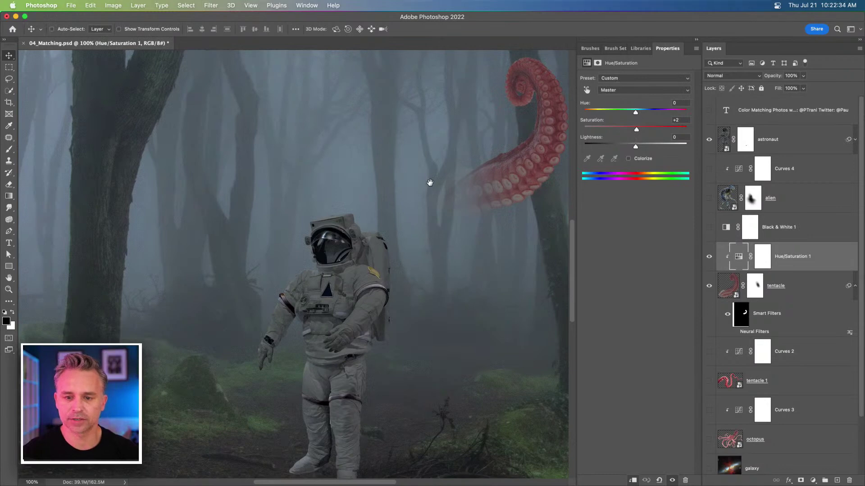
pyautogui.moveTo(436, 177); pyautogui.dragTo(395, 194)
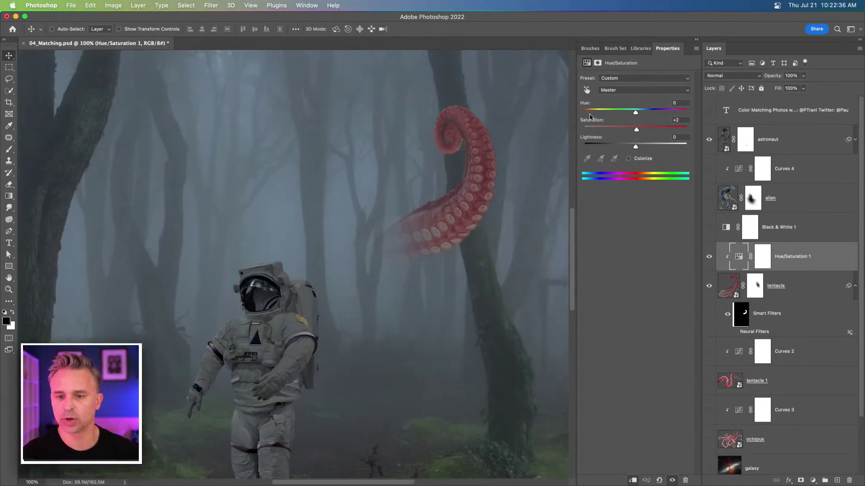
pyautogui.click(623, 91)
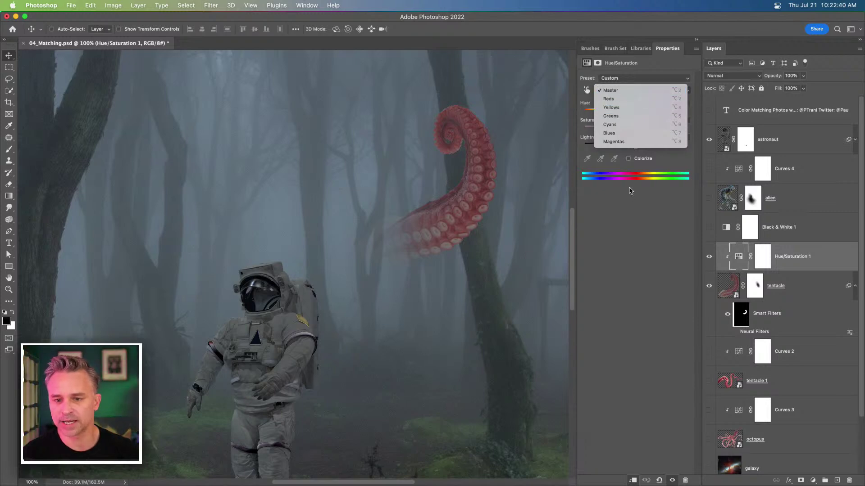
pyautogui.click(611, 91)
pyautogui.moveTo(591, 112); pyautogui.dragTo(613, 130)
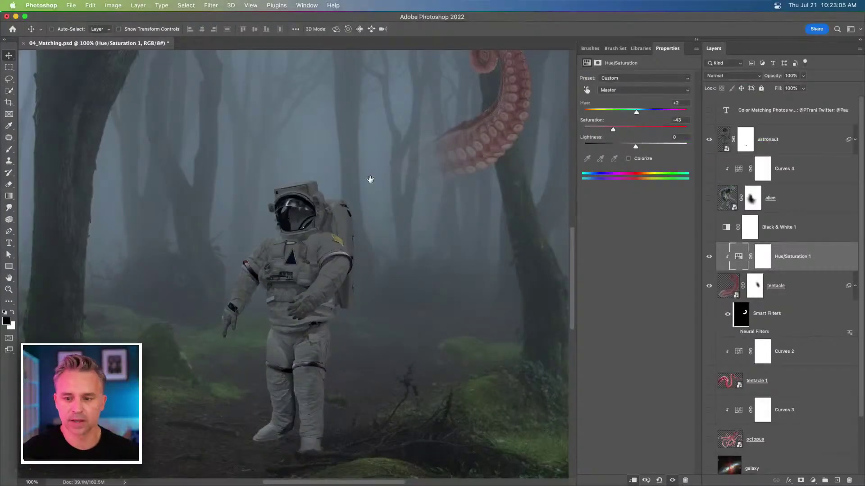
pyautogui.moveTo(370, 179); pyautogui.dragTo(341, 195)
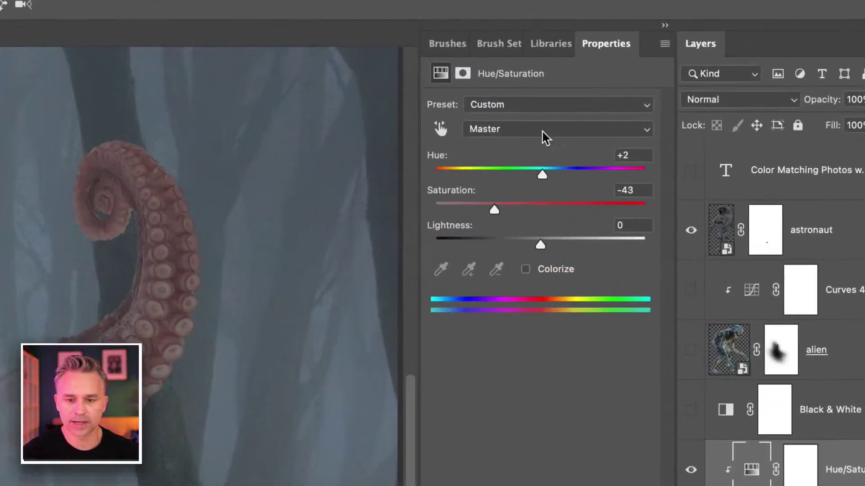
# - Switch the Hue/Saturation adjustment to Greens, try saturation +100, and settle on +3
pyautogui.click(605, 89)
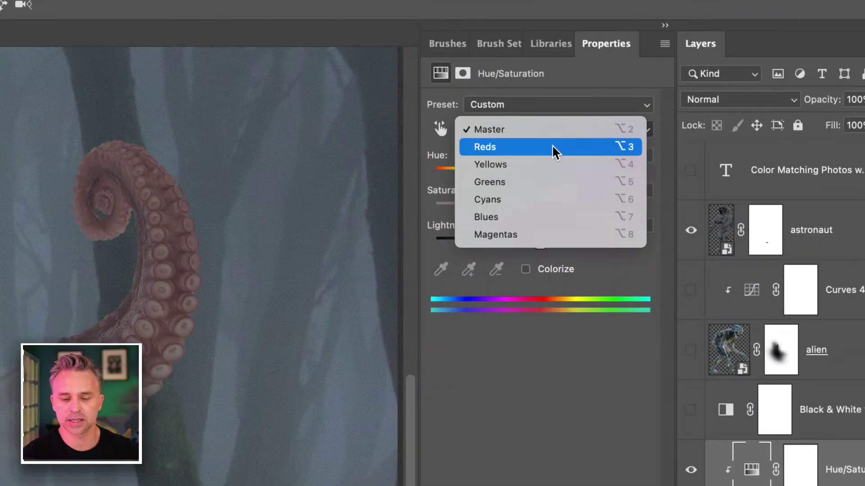
pyautogui.click(554, 149)
pyautogui.click(498, 130)
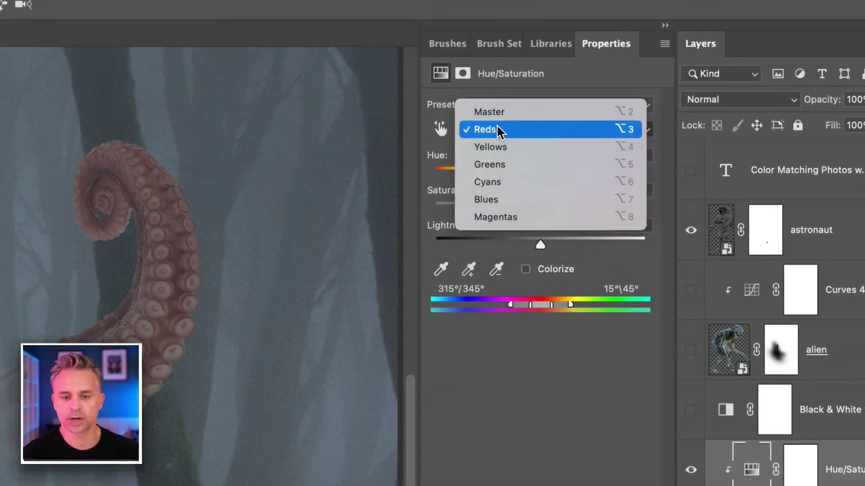
pyautogui.click(535, 166)
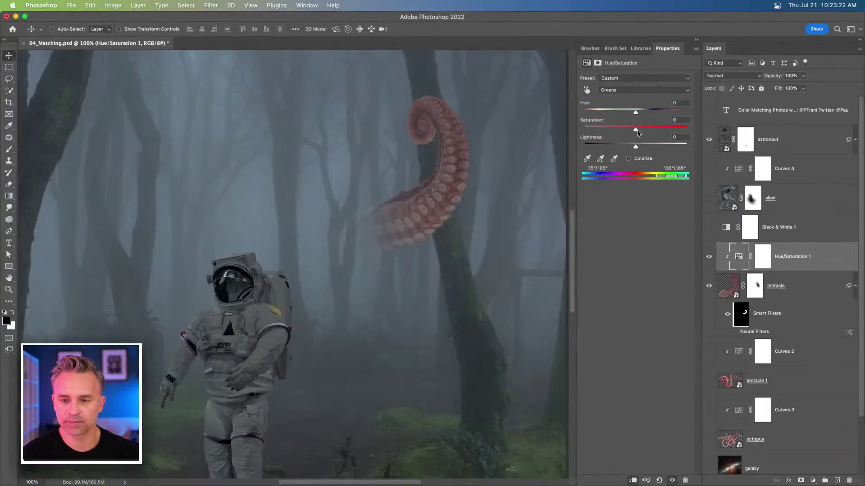
pyautogui.moveTo(635, 131); pyautogui.dragTo(676, 129)
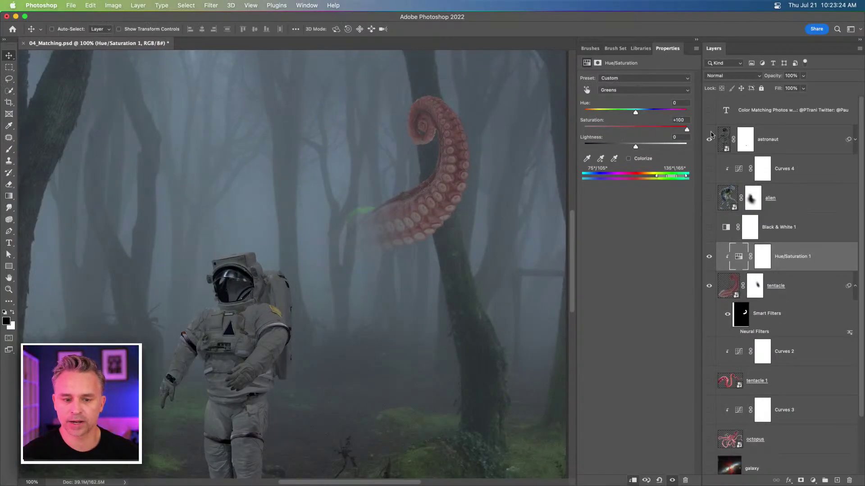
pyautogui.moveTo(677, 130); pyautogui.dragTo(637, 135)
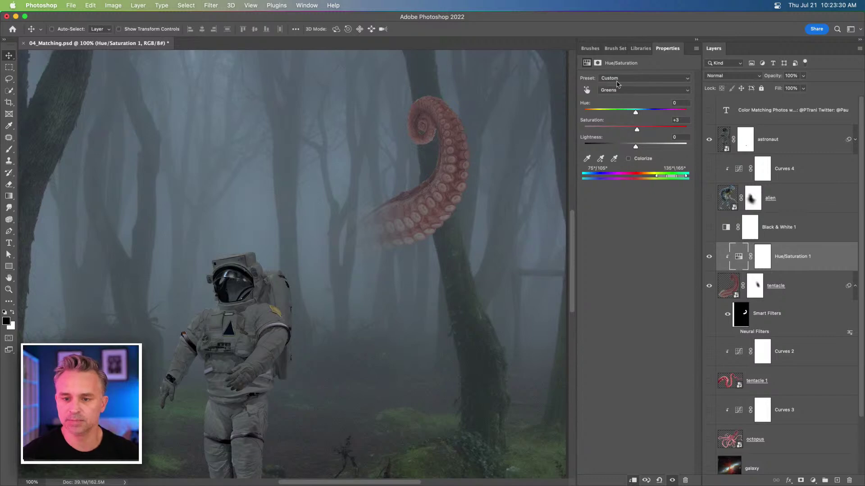
# - Set the Reds saturation to -20 and shift the upper end of the Reds range to 28°/67°
pyautogui.click(625, 92)
pyautogui.click(626, 73)
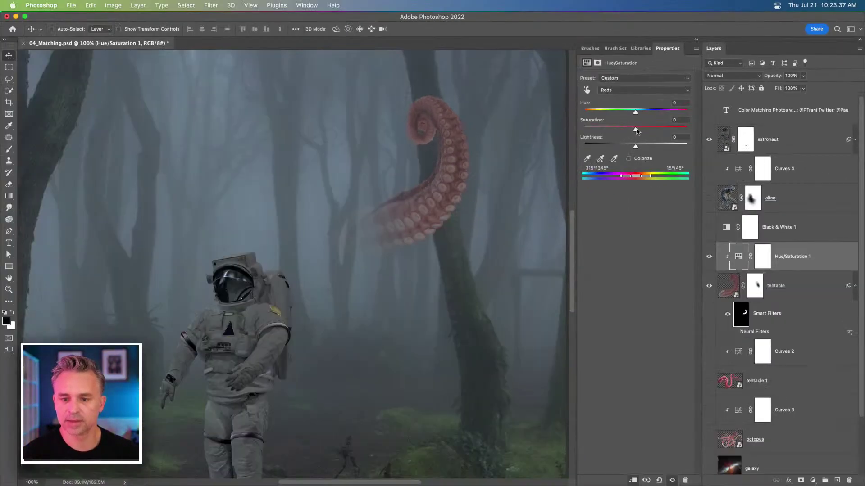
pyautogui.moveTo(637, 131)
pyautogui.mouseDown()
pyautogui.moveTo(557, 134)
pyautogui.moveTo(625, 130)
pyautogui.mouseUp()
pyautogui.moveTo(647, 176)
pyautogui.mouseDown()
pyautogui.moveTo(656, 177)
pyautogui.moveTo(644, 179)
pyautogui.mouseUp()
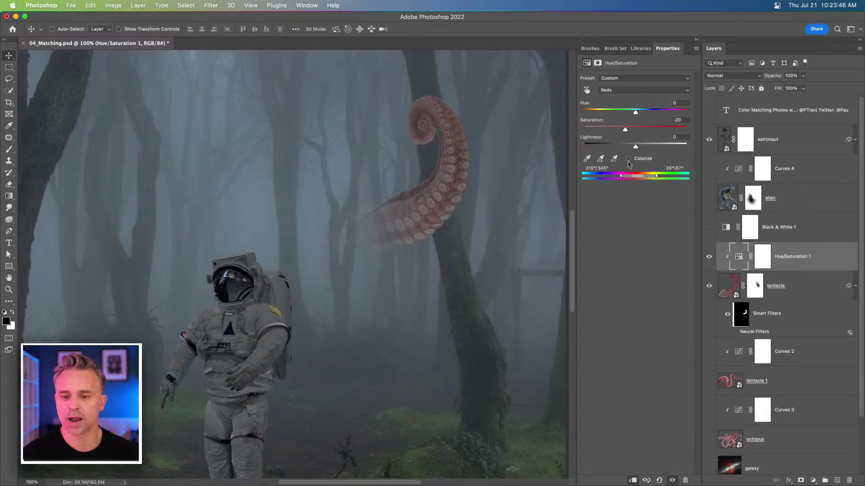
pyautogui.click(796, 259)
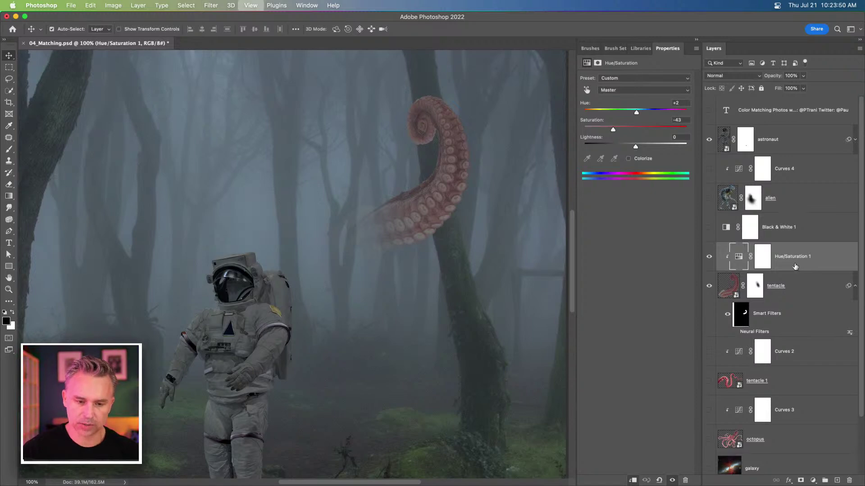
# - Collapse the tentacle's smart filters, show the tentacle 1 layer with its Curves 2 adjustment, and select tentacle 1
pyautogui.press('super+minus')
pyautogui.moveTo(172, 239); pyautogui.dragTo(224, 235)
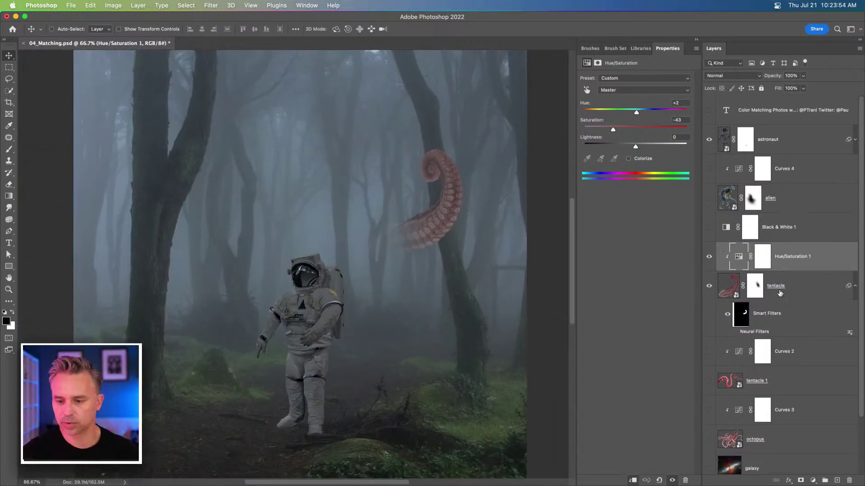
pyautogui.click(854, 288)
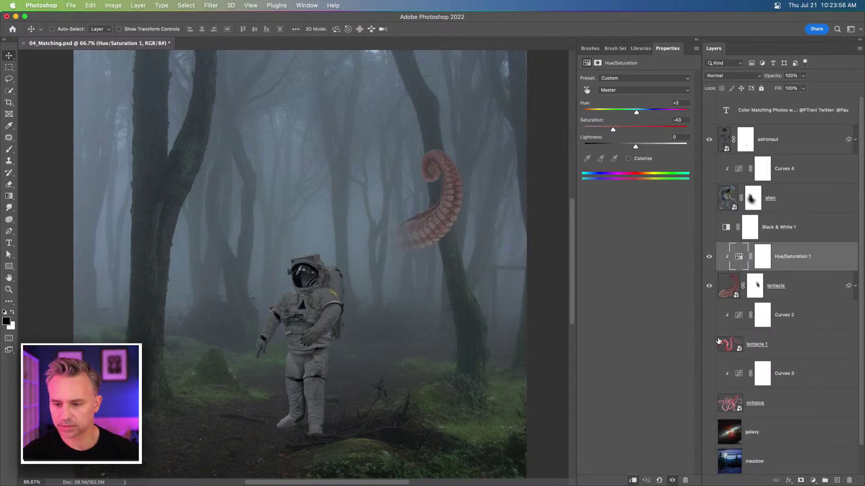
pyautogui.click(709, 344)
pyautogui.click(709, 315)
pyautogui.click(761, 349)
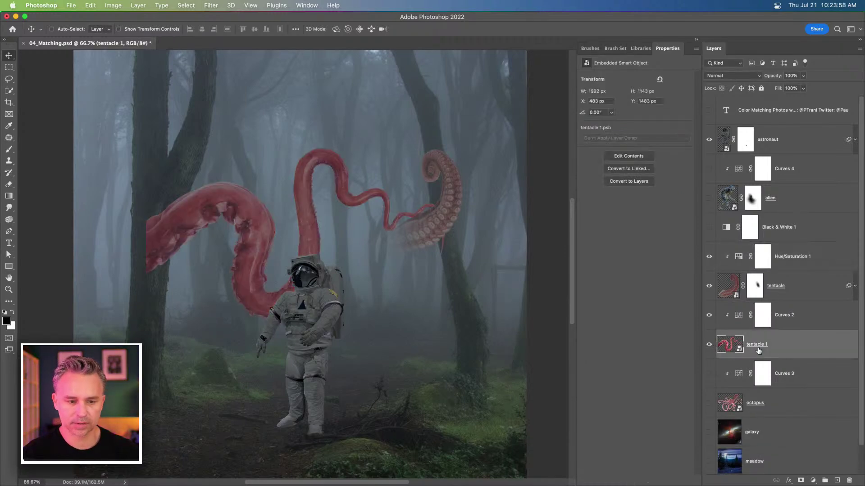
# - Compare the tentacle with the Hue/Saturation adjustment off and on, leaving it on
pyautogui.click(726, 256)
pyautogui.click(709, 256)
pyautogui.click(708, 256)
pyautogui.click(707, 258)
pyautogui.click(709, 258)
# - Duplicate Hue/Saturation 1 above Curves 2, clipped to tentacle 1, and group the copy with Curves 2 and tentacle 1
pyautogui.click(794, 266)
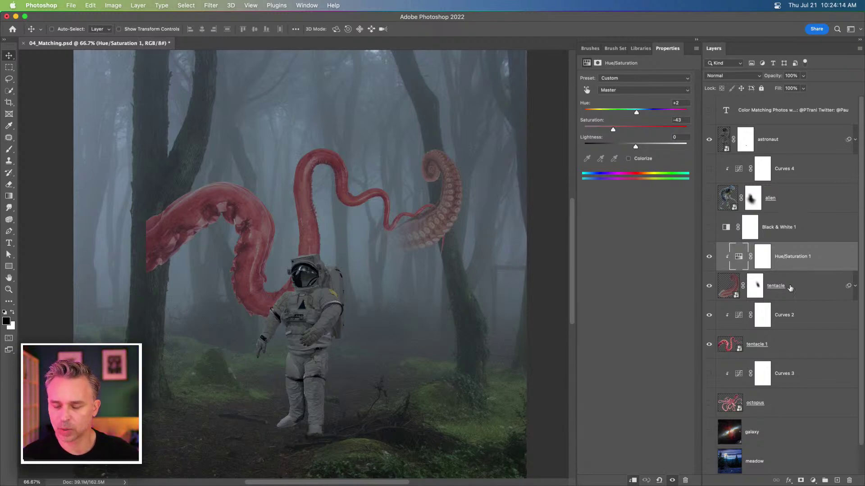
pyautogui.keyDown('alt'); pyautogui.moveTo(784, 264); pyautogui.dragTo(791, 337); pyautogui.keyUp('alt')
pyautogui.keyDown('alt'); pyautogui.click(787, 329); pyautogui.keyUp('alt')
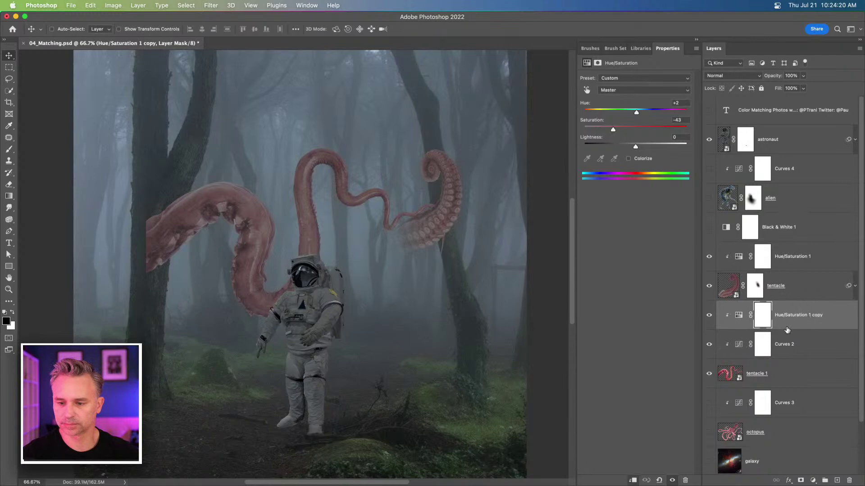
pyautogui.keyDown('shift'); pyautogui.click(794, 306); pyautogui.keyUp('shift')
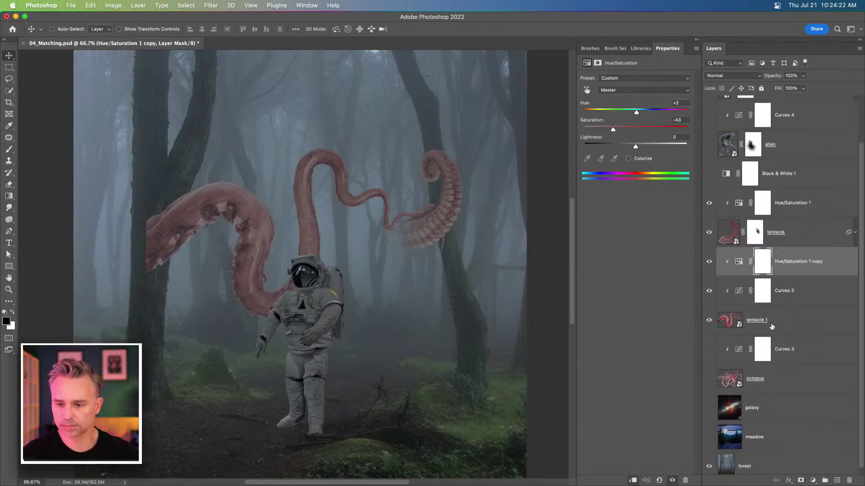
pyautogui.press('super+g')
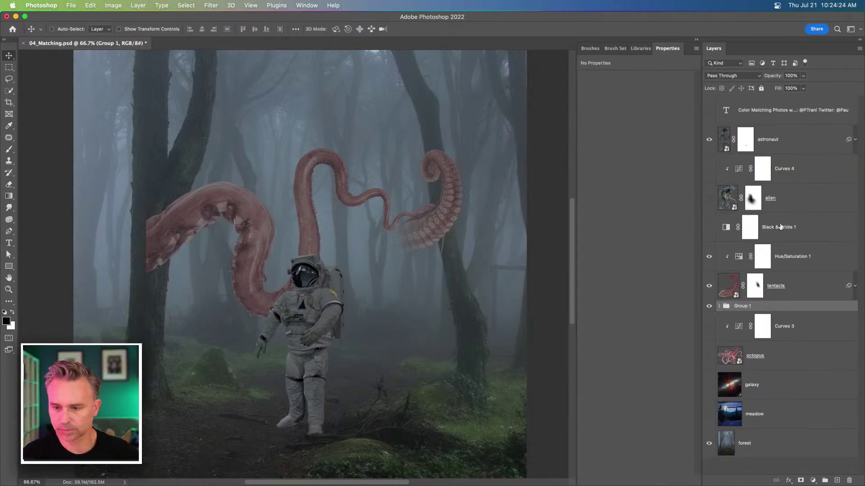
# - Show the octopus with Curves 3, and duplicate Hue/Saturation 1 above Curves 3 as an adjustment clipped to the octopus
pyautogui.click(792, 258)
pyautogui.press('super+j')
pyautogui.moveTo(789, 257); pyautogui.dragTo(783, 351)
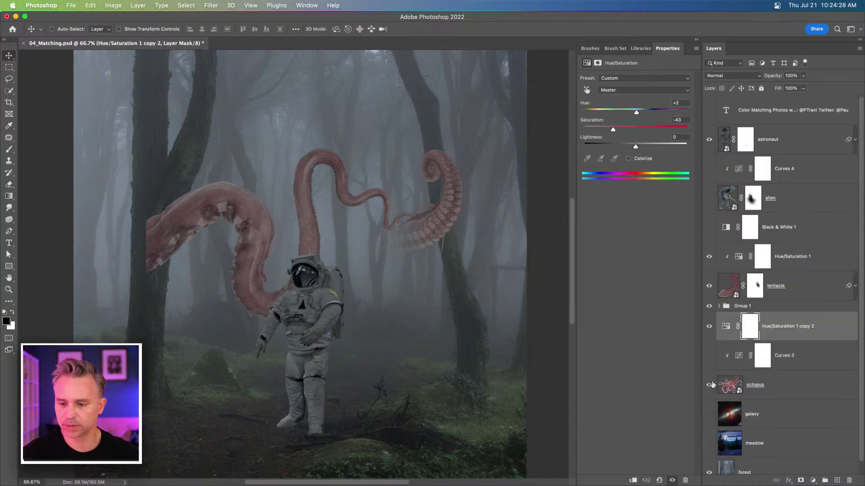
pyautogui.click(709, 385)
pyautogui.click(709, 355)
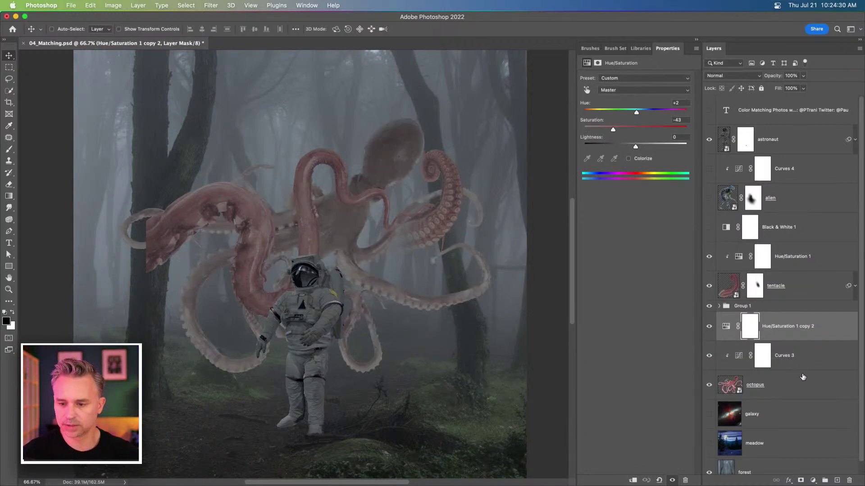
pyautogui.keyDown('shift'); pyautogui.click(801, 378); pyautogui.keyUp('shift')
pyautogui.click(791, 330)
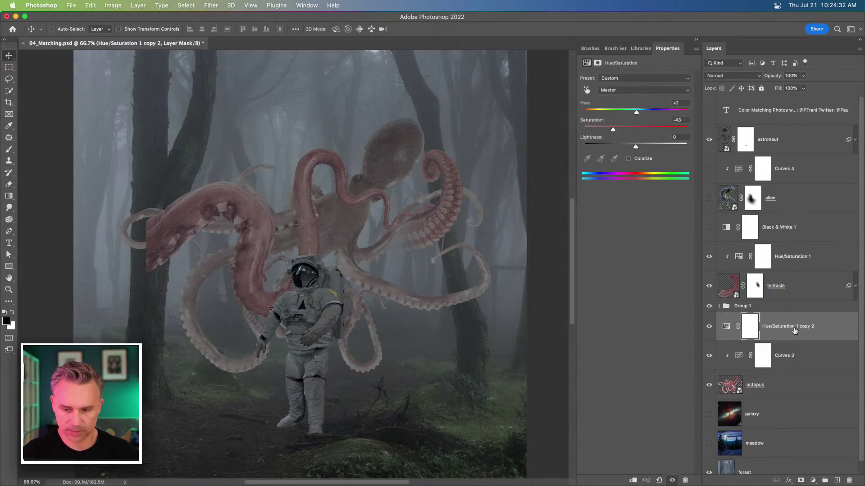
pyautogui.keyDown('alt'); pyautogui.click(796, 341); pyautogui.keyUp('alt')
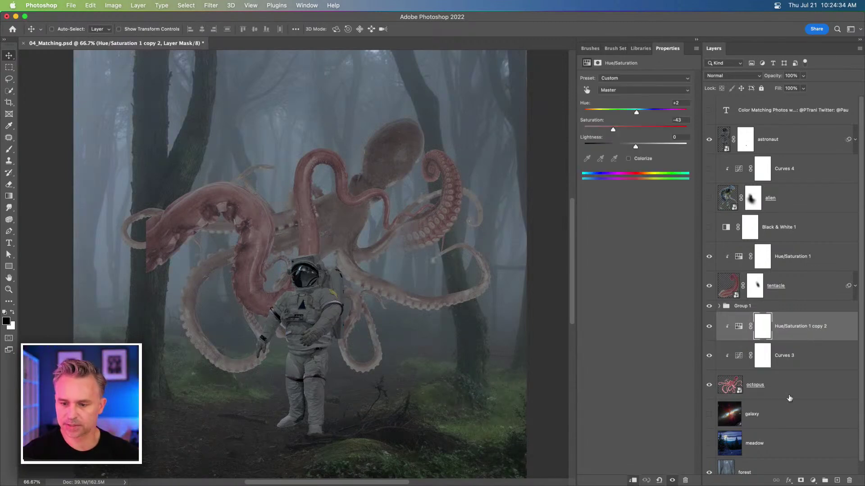
# - Convert the octopus with its two adjustments, and tentacle 1 with its two adjustments in Group 1, into separate smart objects
pyautogui.keyDown('shift'); pyautogui.click(793, 392); pyautogui.keyUp('shift')
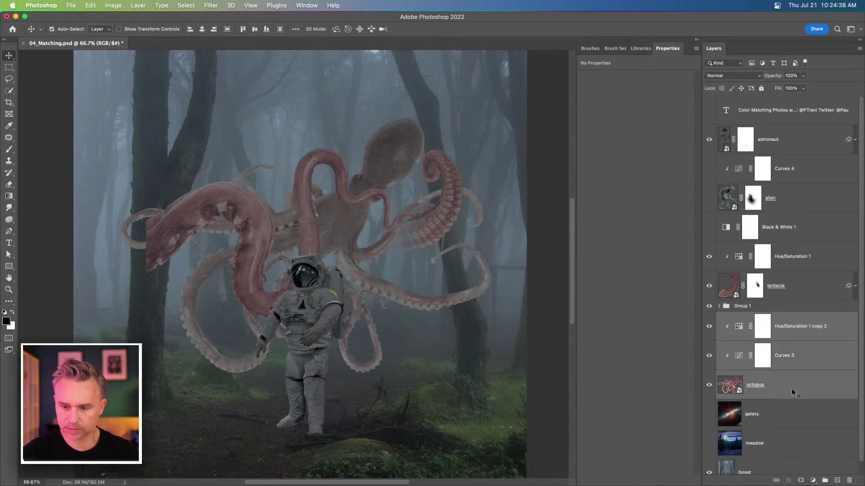
pyautogui.press('super+g')
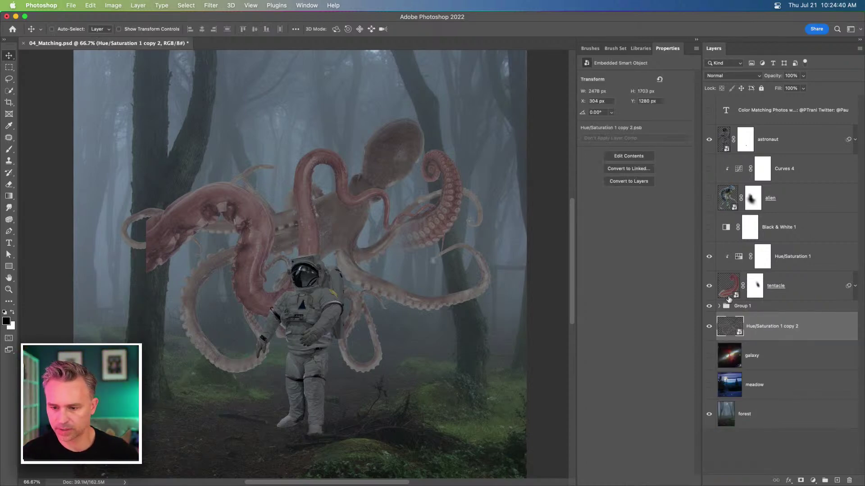
pyautogui.click(720, 307)
pyautogui.click(789, 334)
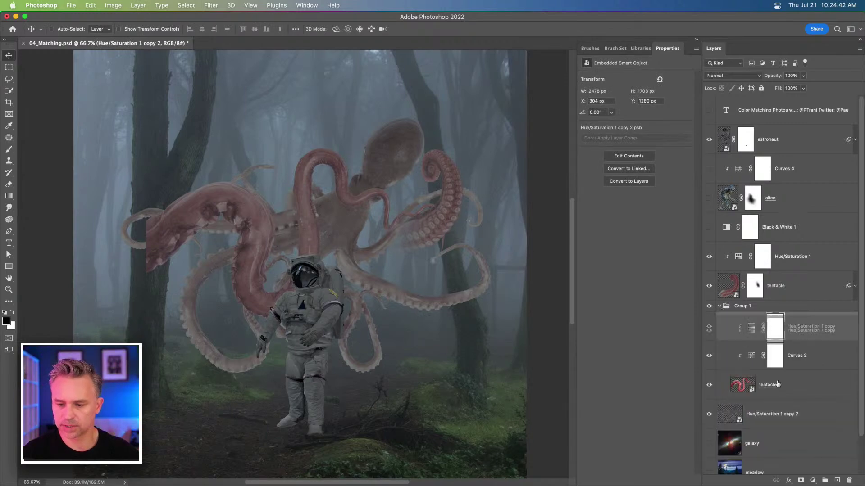
pyautogui.keyDown('shift'); pyautogui.click(786, 390); pyautogui.keyUp('shift')
pyautogui.press('super+shift+o')
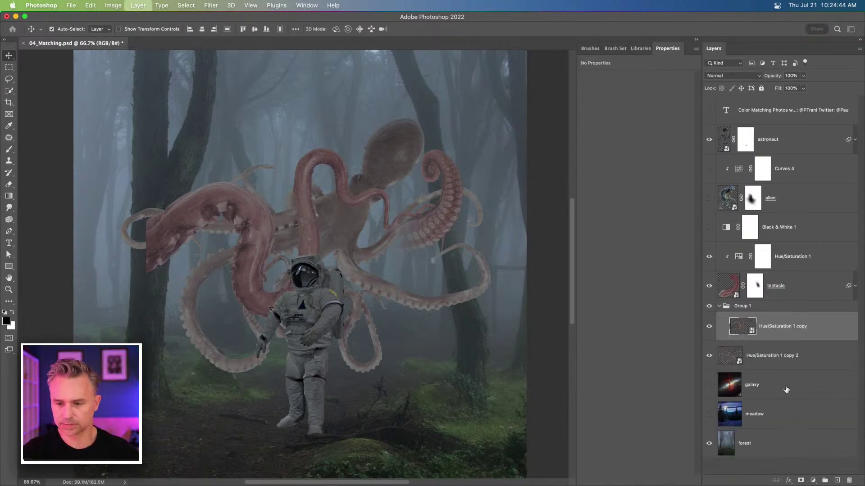
# - Move the tentacle 1 smart object out of Group 1 and remove the empty group
pyautogui.moveTo(789, 317); pyautogui.dragTo(788, 297)
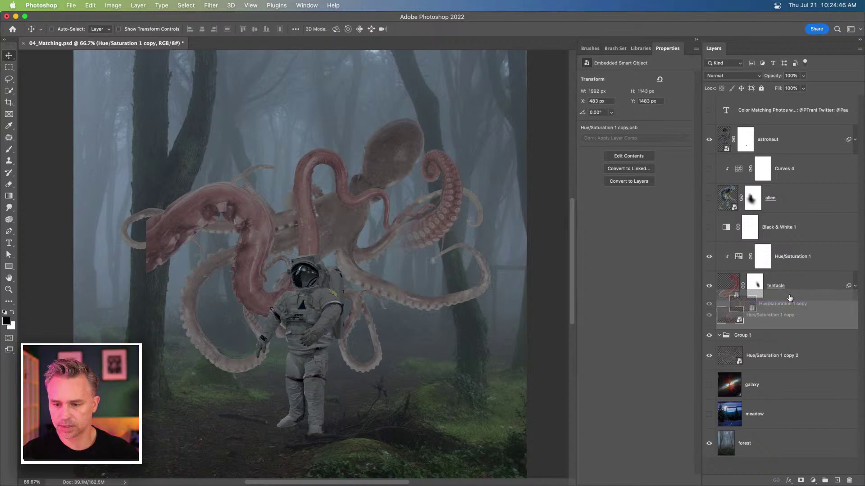
pyautogui.click(746, 339)
pyautogui.press('super+shift+g')
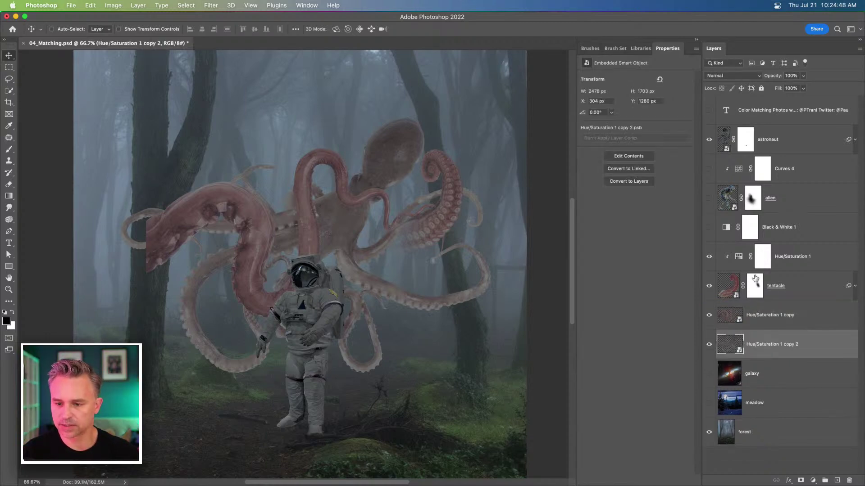
# - Convert the tentacle layer and Hue/Saturation 1 into one smart object, and hide the octopus smart object and the alien
pyautogui.click(794, 274)
pyautogui.keyDown('shift'); pyautogui.click(795, 259); pyautogui.keyUp('shift')
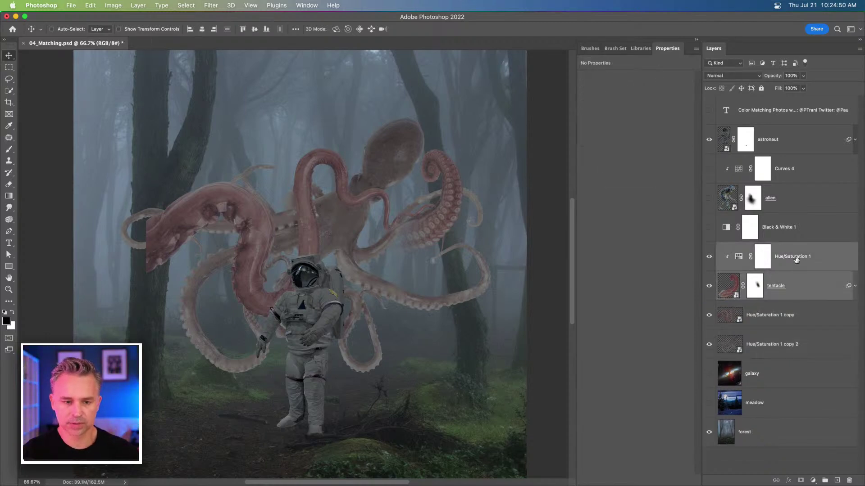
pyautogui.press('super+alt+shift+s')
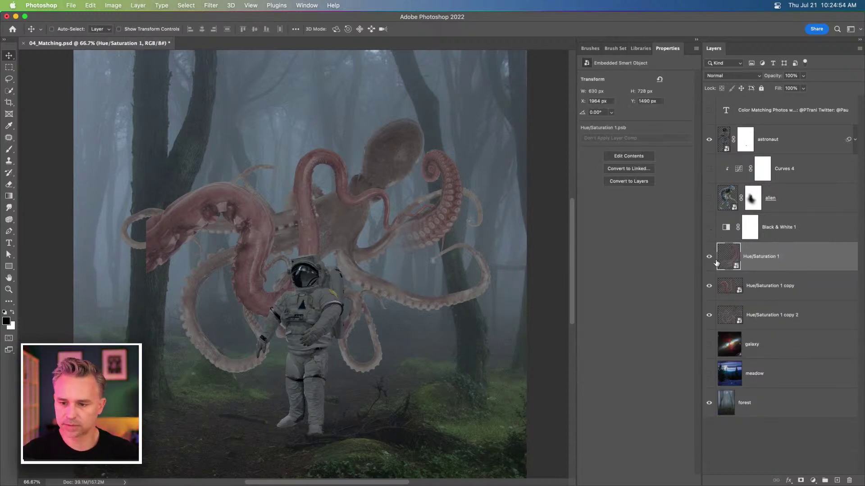
pyautogui.click(709, 317)
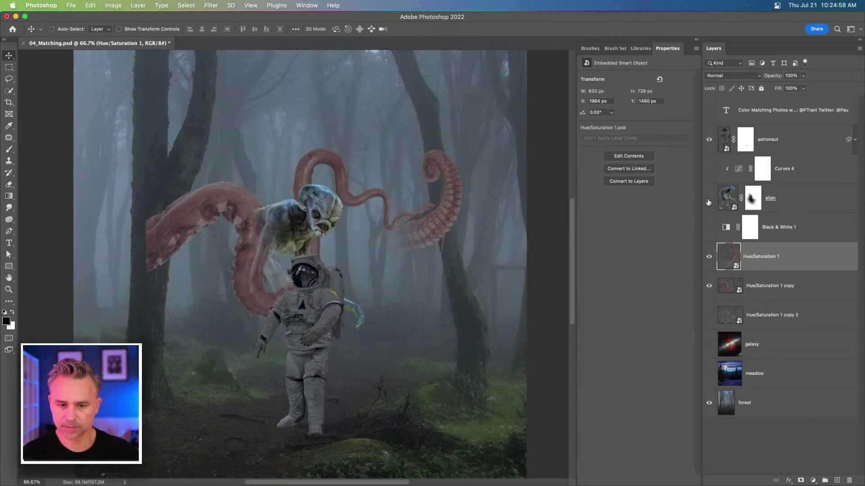
pyautogui.click(709, 200)
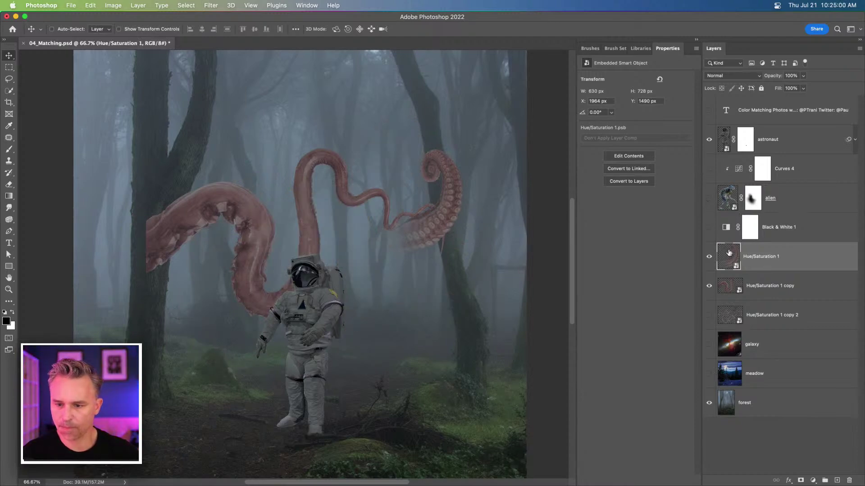
# - Duplicate the forest layer and place the copy directly above the astronaut layer
pyautogui.click(751, 401)
pyautogui.press('super+j')
pyautogui.moveTo(751, 403); pyautogui.dragTo(761, 124)
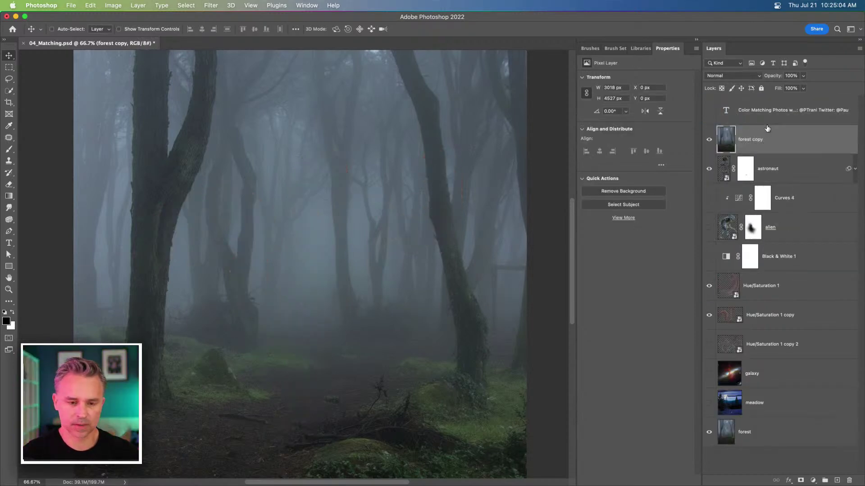
# - Select the large forked tree at the left of the forest copy, up to the image's upper edge, using Object Selection in Rectangle mode
pyautogui.moveTo(114, 122); pyautogui.dragTo(237, 152)
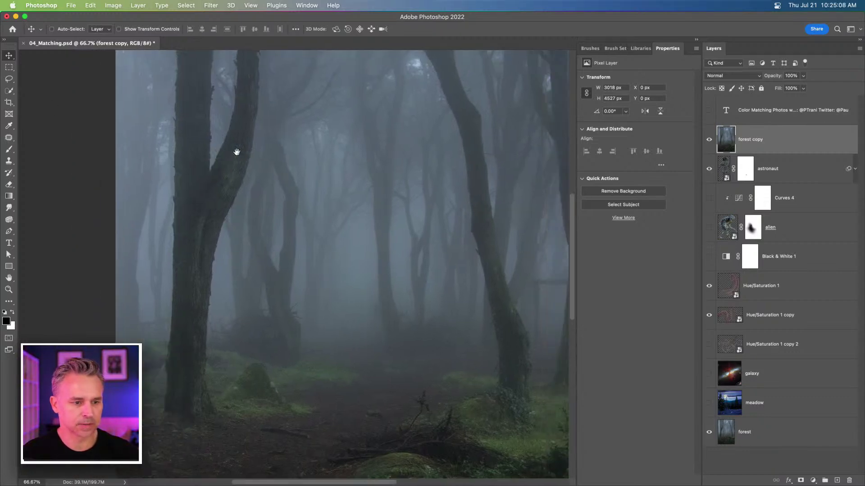
pyautogui.click(9, 91)
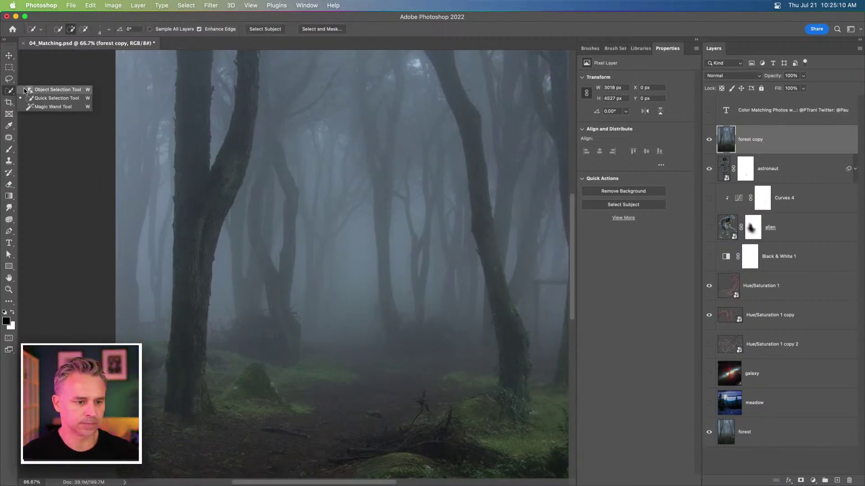
pyautogui.click(41, 90)
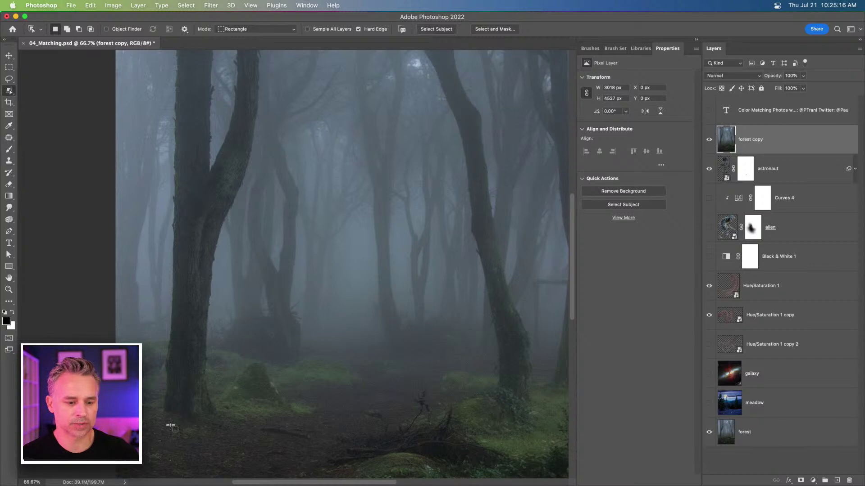
pyautogui.moveTo(154, 437); pyautogui.dragTo(265, 48)
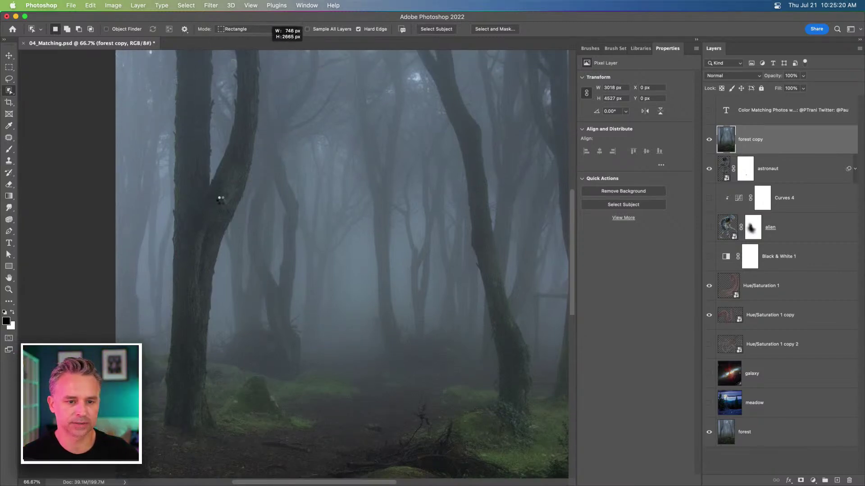
pyautogui.scroll(5, 218, 225)
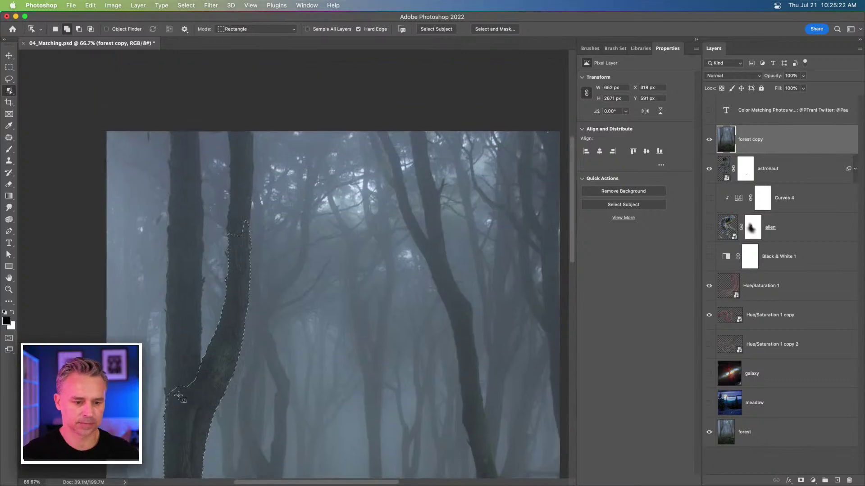
pyautogui.moveTo(154, 410); pyautogui.dragTo(272, 248)
# - Add the leaning right tree to the selection with Object Selection in Lasso mode, and mask the forest copy to the selected trees
pyautogui.moveTo(377, 284); pyautogui.dragTo(299, 161)
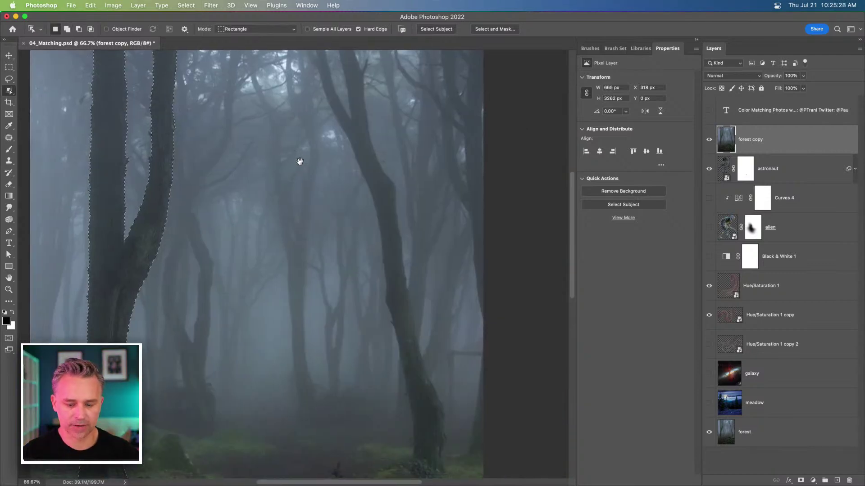
pyautogui.click(225, 29)
pyautogui.click(230, 36)
pyautogui.press('super+minus')
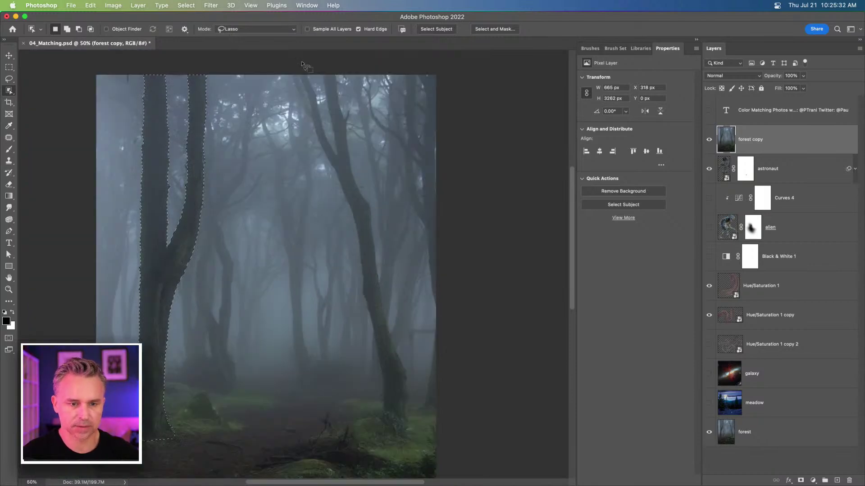
pyautogui.moveTo(355, 133)
pyautogui.mouseDown()
pyautogui.moveTo(419, 373)
pyautogui.moveTo(417, 415)
pyautogui.moveTo(402, 437)
pyautogui.moveTo(376, 429)
pyautogui.moveTo(370, 416)
pyautogui.moveTo(317, 164)
pyautogui.moveTo(284, 95)
pyautogui.moveTo(283, 74)
pyautogui.moveTo(310, 77)
pyautogui.moveTo(289, 74)
pyautogui.mouseUp()
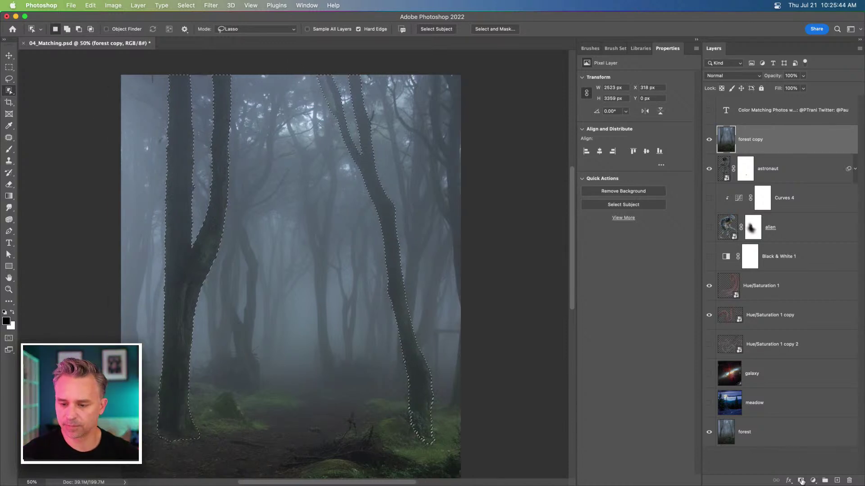
pyautogui.click(800, 481)
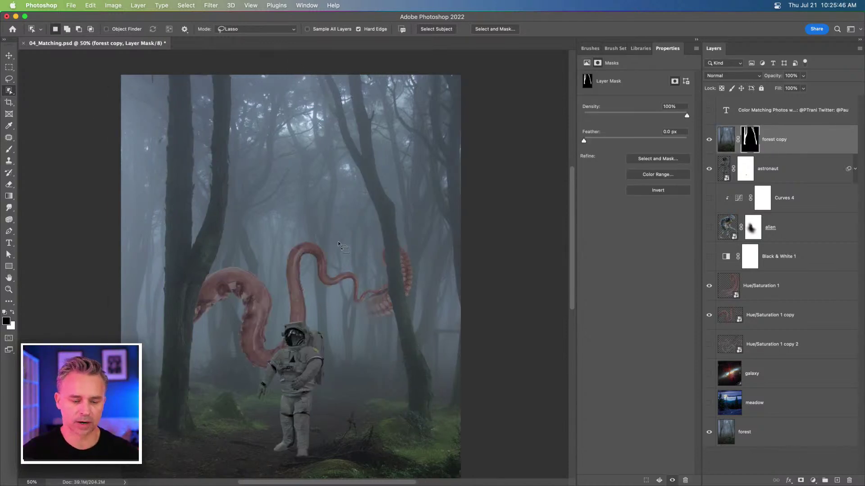
# - Move and rotate the tentacle smart object Hue/Saturation 1 copy so it winds behind the left tree, above the astronaut
pyautogui.click(9, 55)
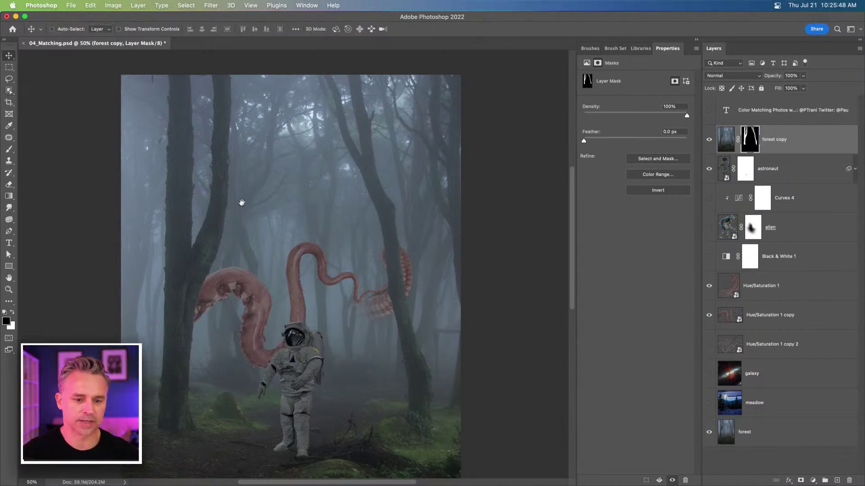
pyautogui.moveTo(230, 201); pyautogui.dragTo(274, 195)
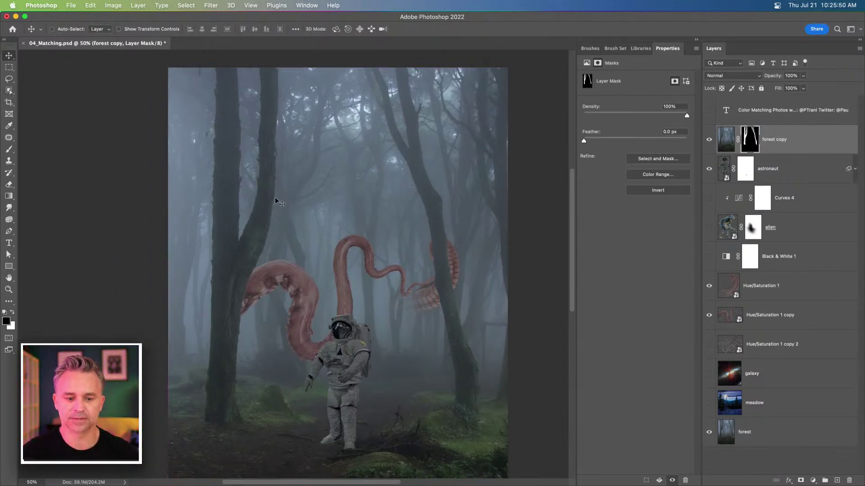
pyautogui.scroll(-2, 396, 228)
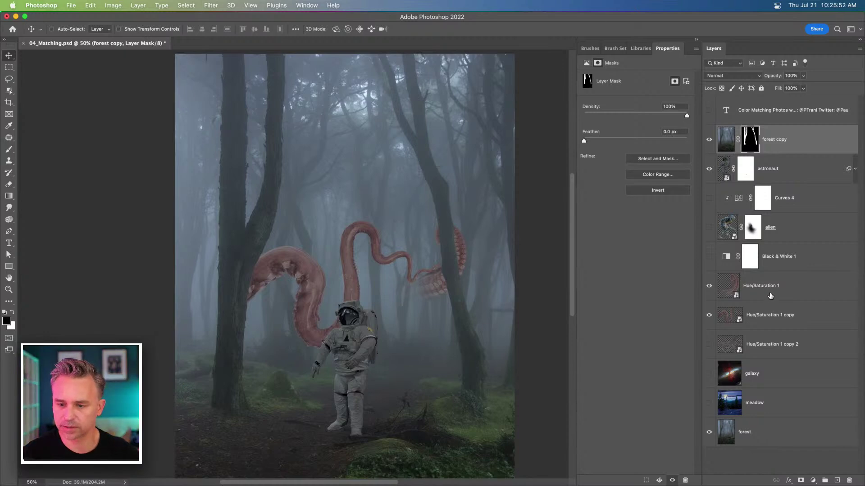
pyautogui.click(764, 324)
pyautogui.moveTo(300, 301); pyautogui.dragTo(307, 230)
pyautogui.press('cmd+t')
pyautogui.moveTo(228, 145); pyautogui.dragTo(364, 300)
pyautogui.moveTo(324, 232); pyautogui.dragTo(224, 72)
pyautogui.moveTo(281, 72); pyautogui.dragTo(234, 149)
pyautogui.moveTo(285, 193); pyautogui.dragTo(264, 230)
pyautogui.press('Return')
# - Add a layer mask to Hue/Saturation 1 copy, fade the tentacle's cut end with an 800 px black brush at 8% flow, and view full screen
pyautogui.click(800, 481)
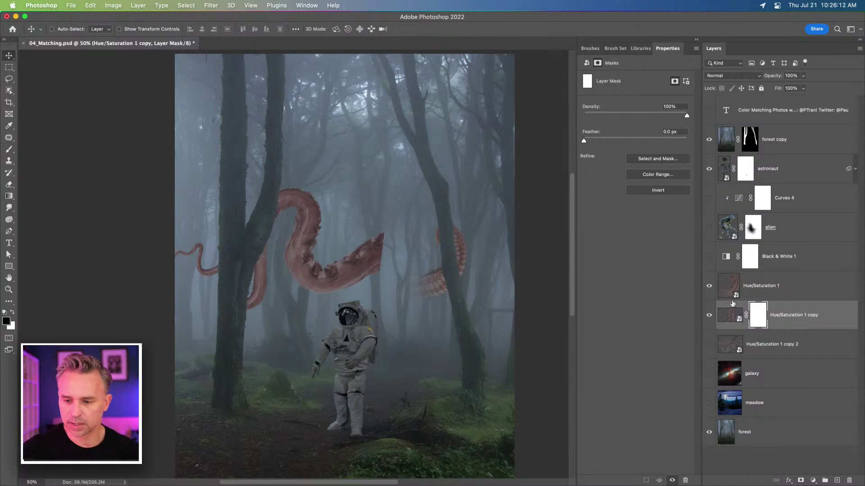
pyautogui.press('b')
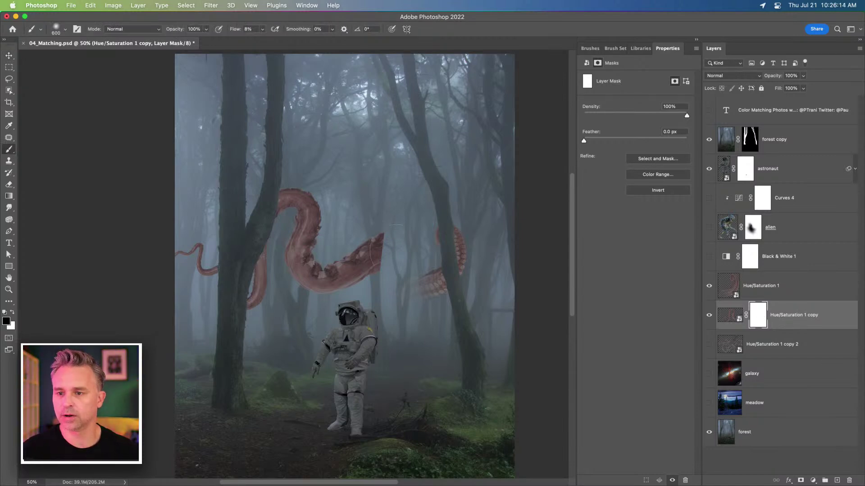
pyautogui.moveTo(388, 285); pyautogui.dragTo(379, 252)
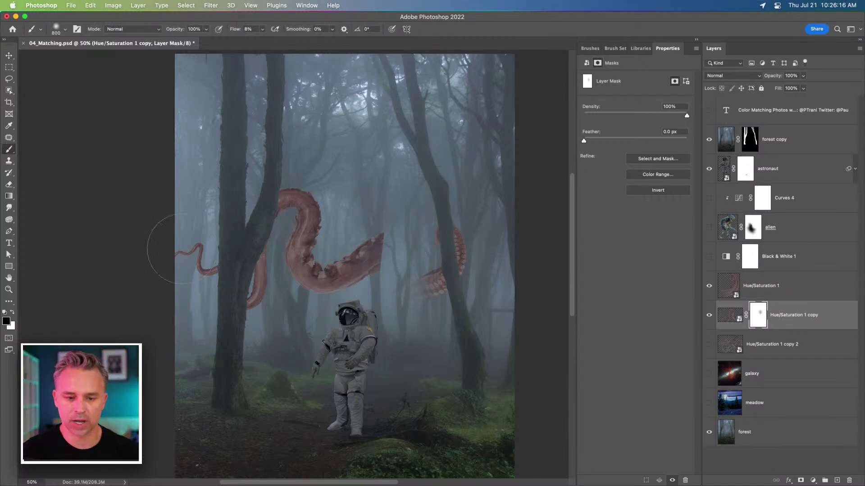
pyautogui.moveTo(373, 198); pyautogui.dragTo(373, 220)
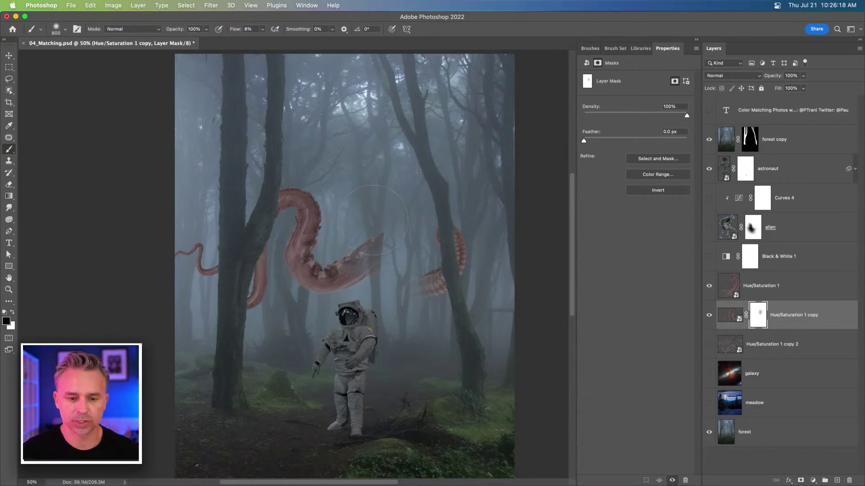
pyautogui.press('f')
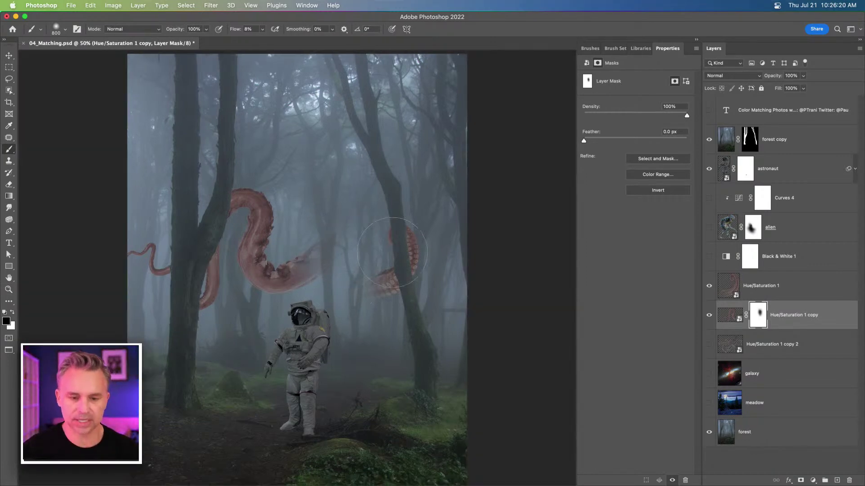
pyautogui.press('f')
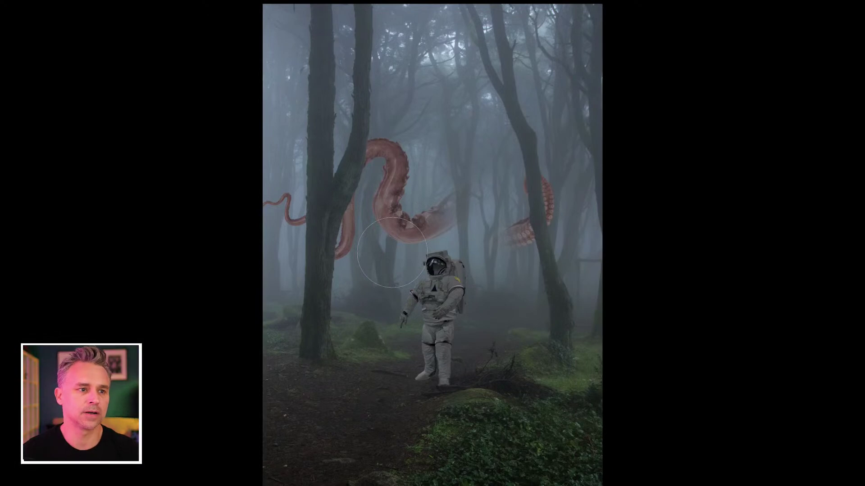